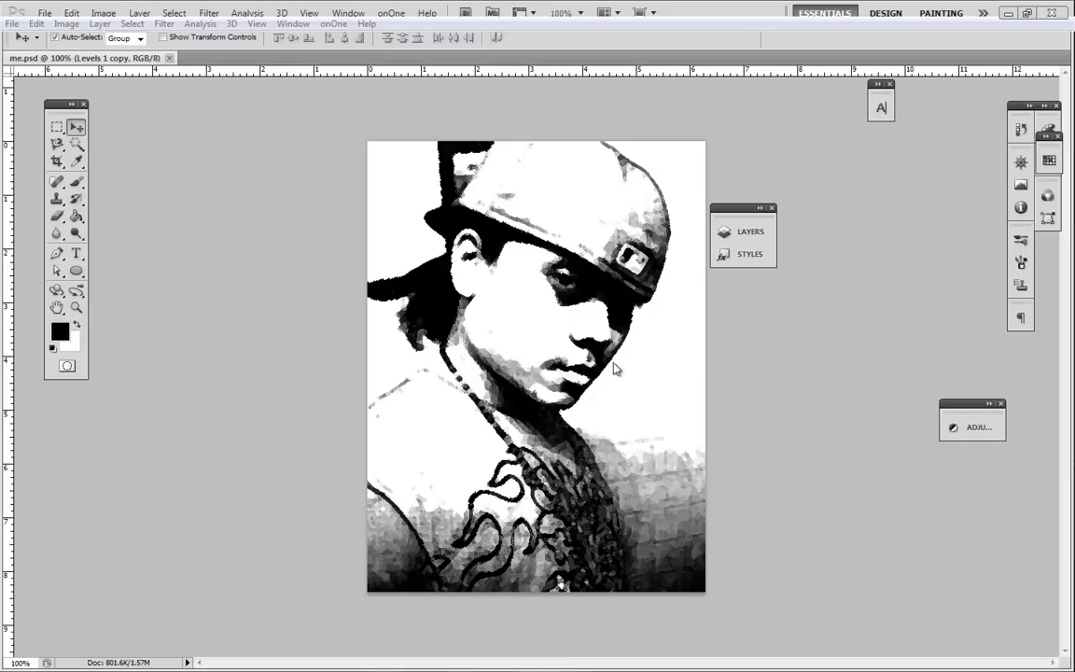
- Create a new document from the 1440 px X 900 px preset and fill its background with black
{"action": "left_click", "coordinate": [44, 13]}
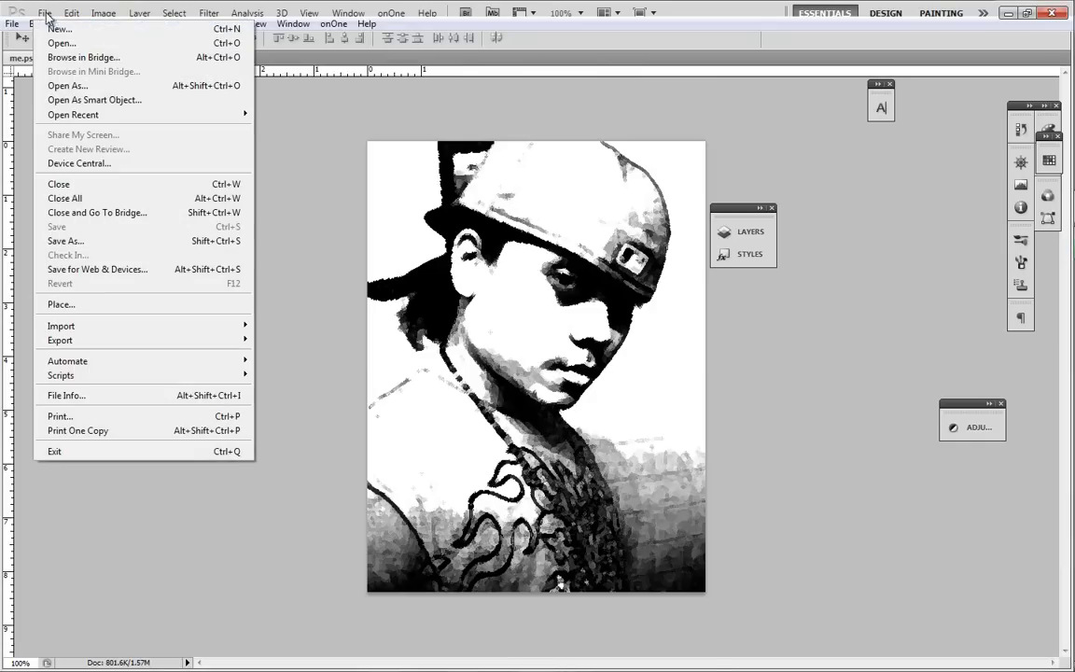
{"action": "key", "text": "Escape"}
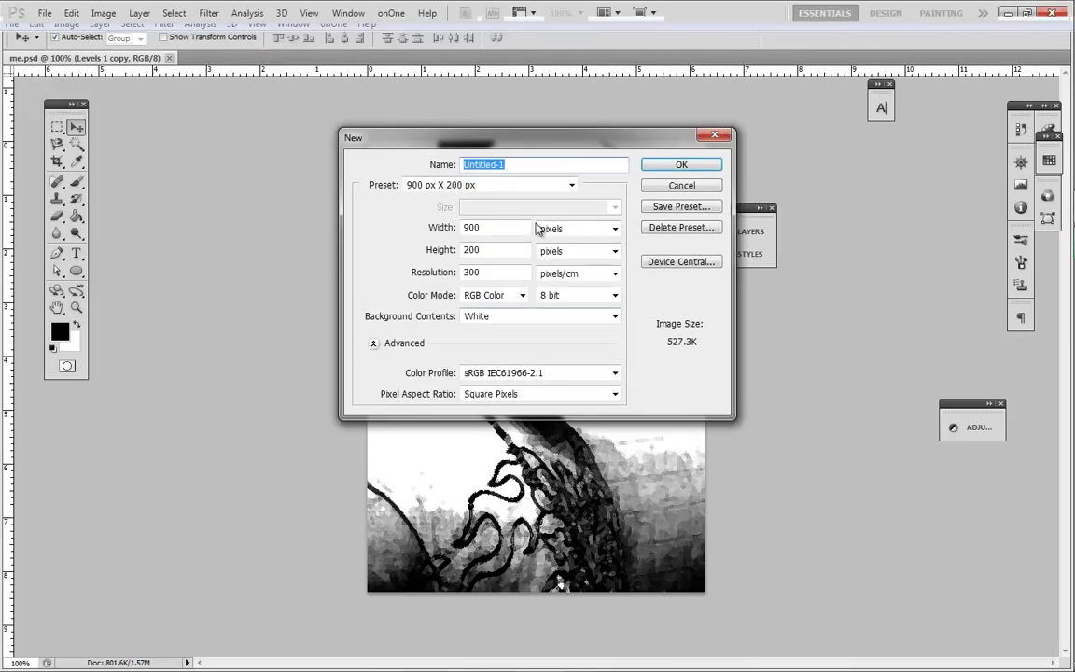
{"action": "left_click", "coordinate": [571, 185]}
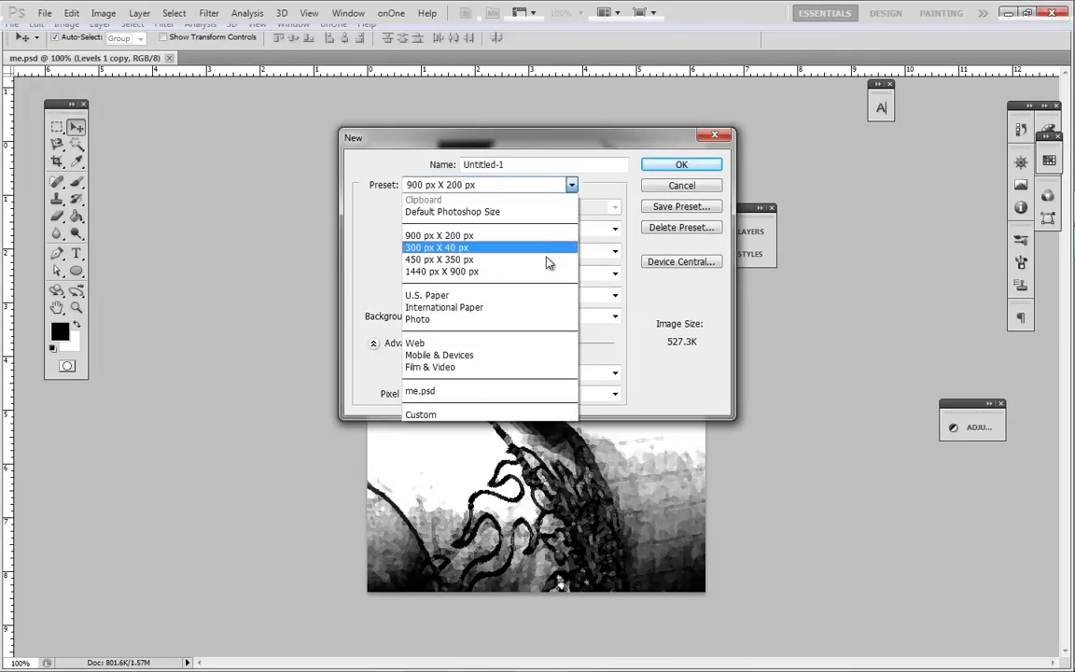
{"action": "left_click", "coordinate": [541, 271]}
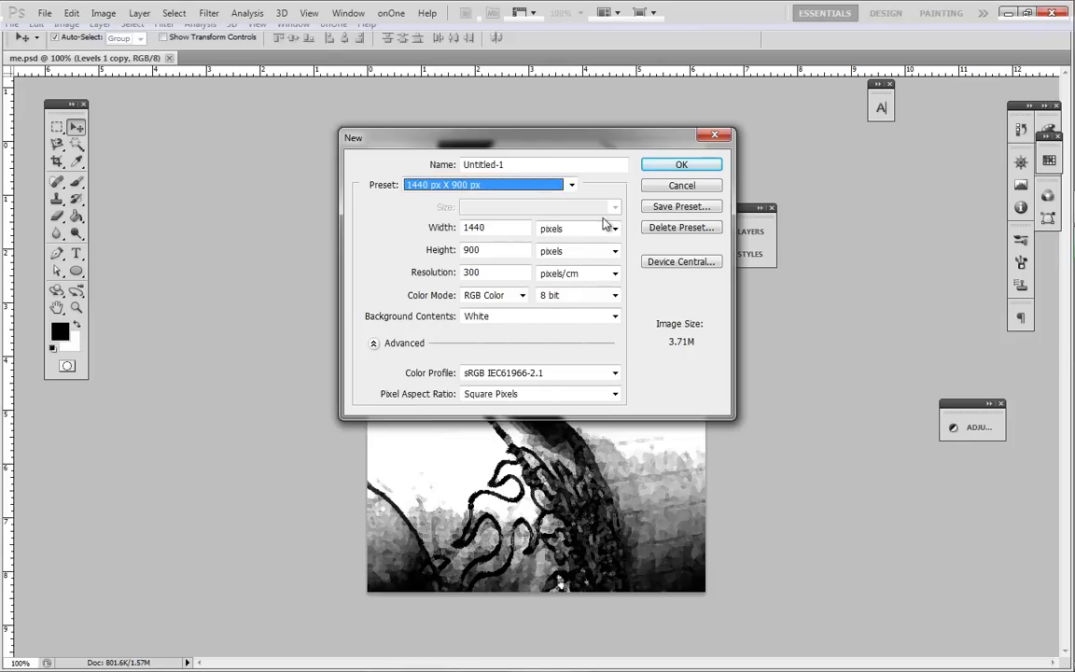
{"action": "left_click", "coordinate": [663, 164]}
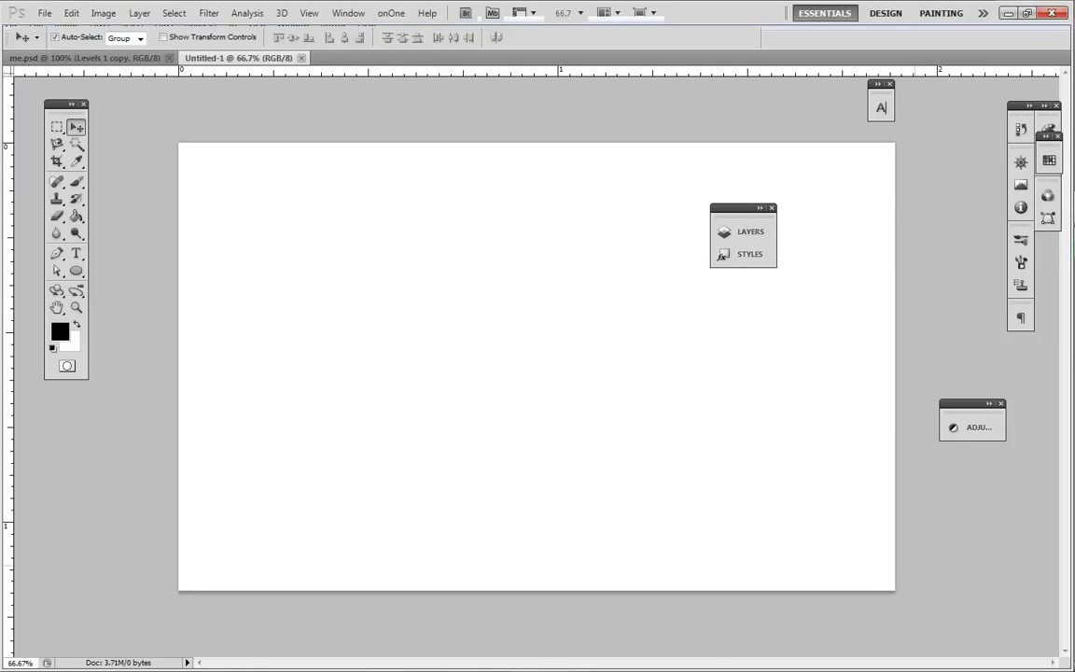
{"action": "mouse_move", "coordinate": [1051, 641]}
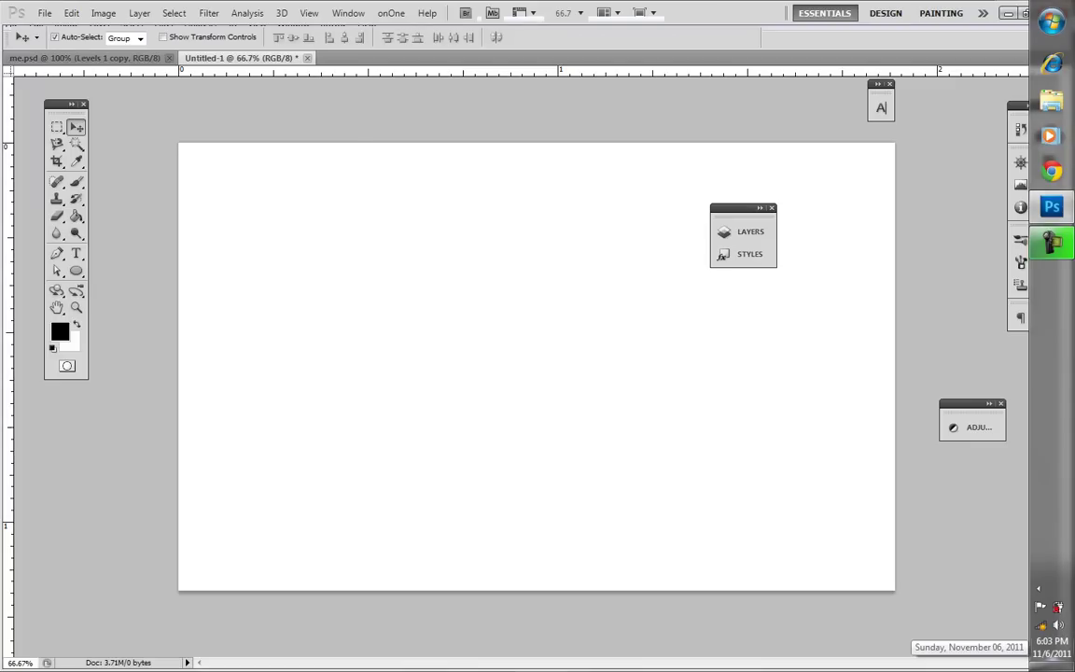
{"action": "key", "text": "alt+BackSpace"}
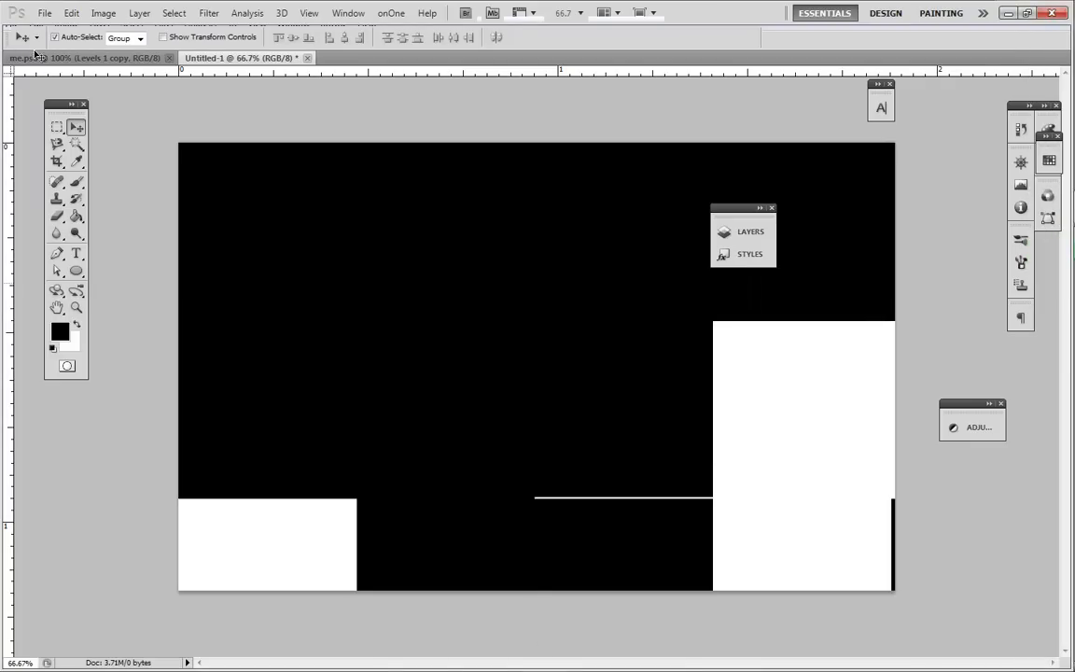
- Copy the portrait layer from me.psd into the new black document
{"action": "key", "text": "ctrl+Tab"}
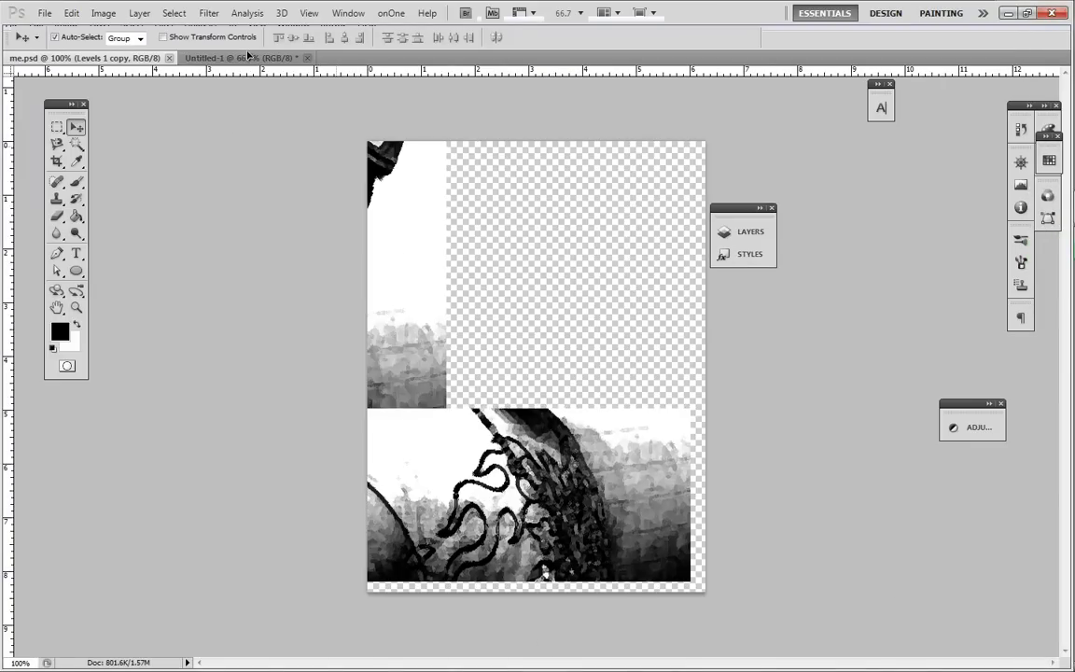
{"action": "left_click_drag", "start_coordinate": [250, 60], "coordinate": [594, 331]}
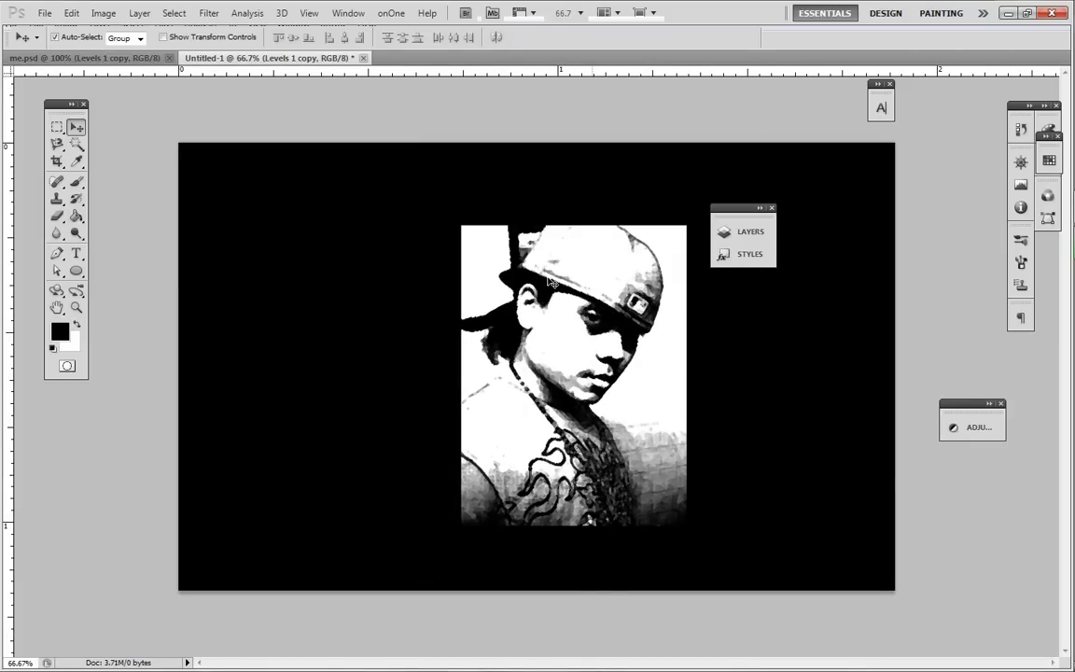
{"action": "key", "text": "alt"}
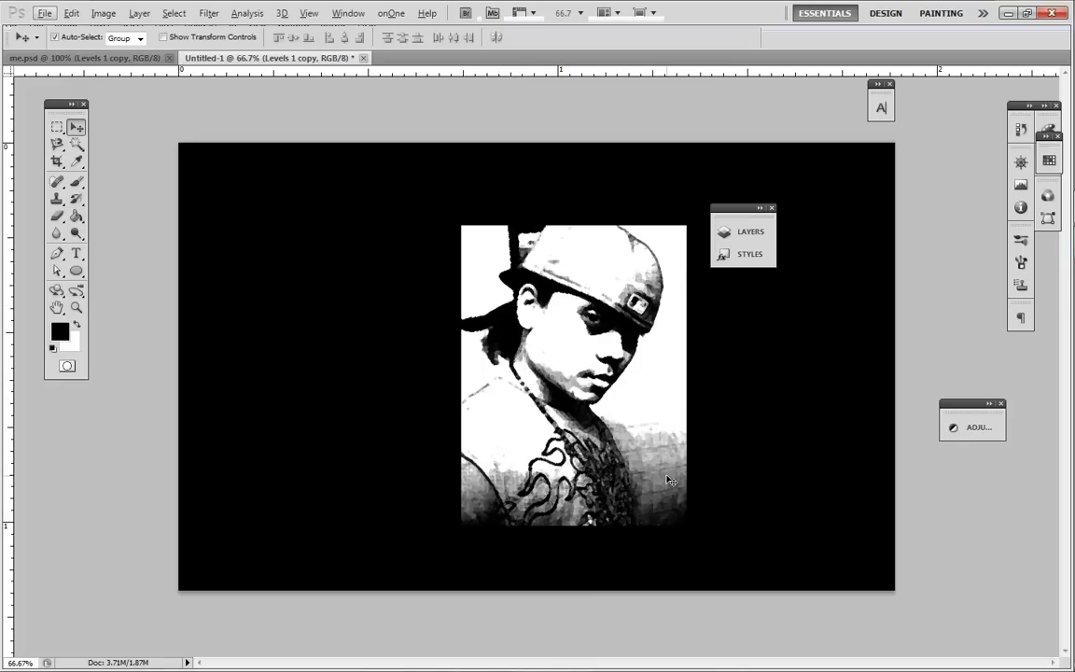
- Scale the portrait up proportionally to fill the canvas height and move it into the right half of the canvas
{"action": "key", "text": "ctrl+t"}
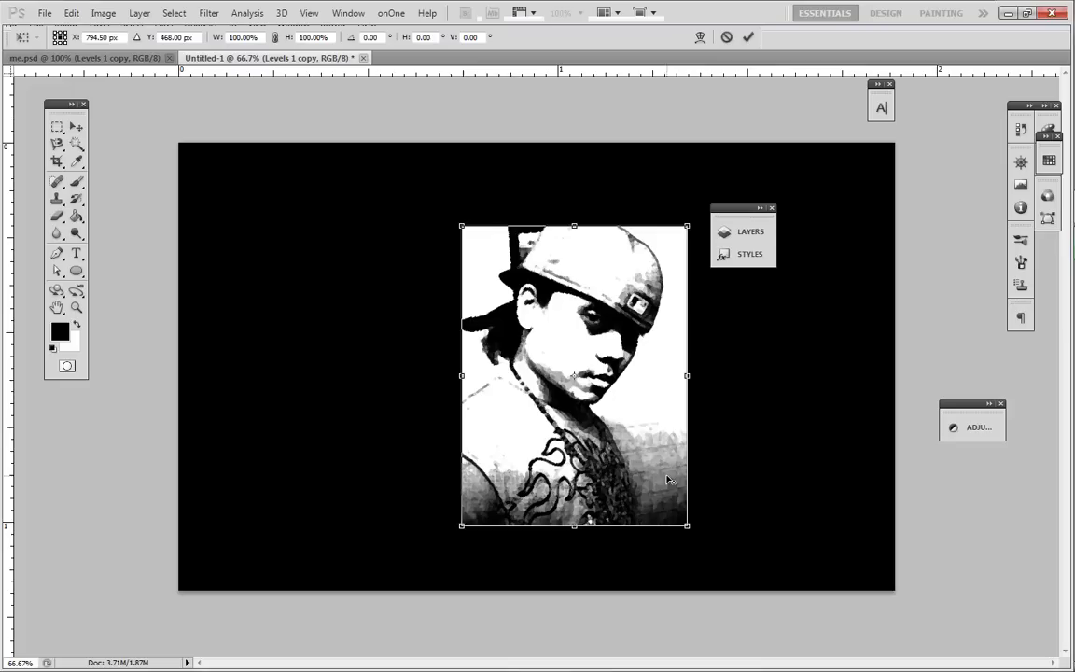
{"action": "left_click_drag", "start_coordinate": [687, 527], "coordinate": [738, 602]}
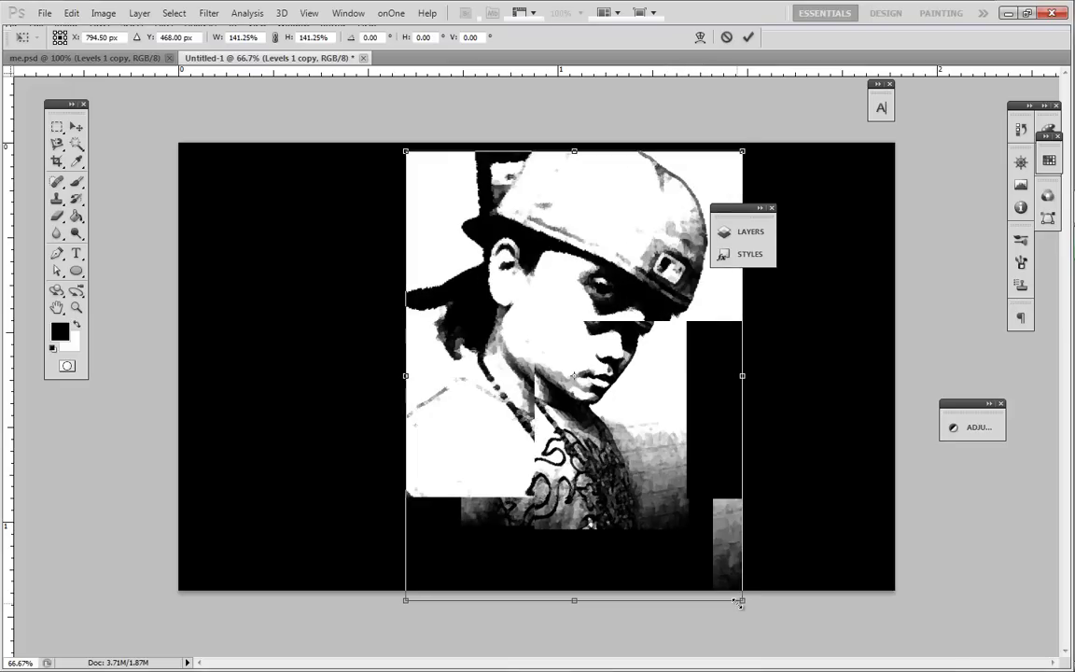
{"action": "key", "text": "Return"}
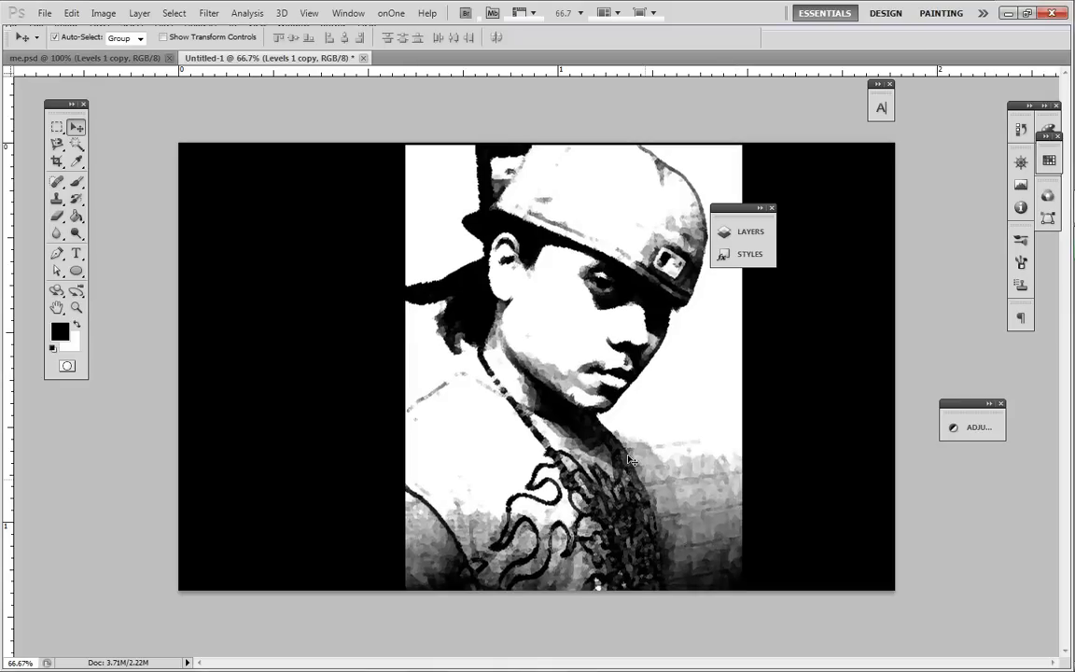
{"action": "left_click_drag", "start_coordinate": [629, 455], "coordinate": [695, 461]}
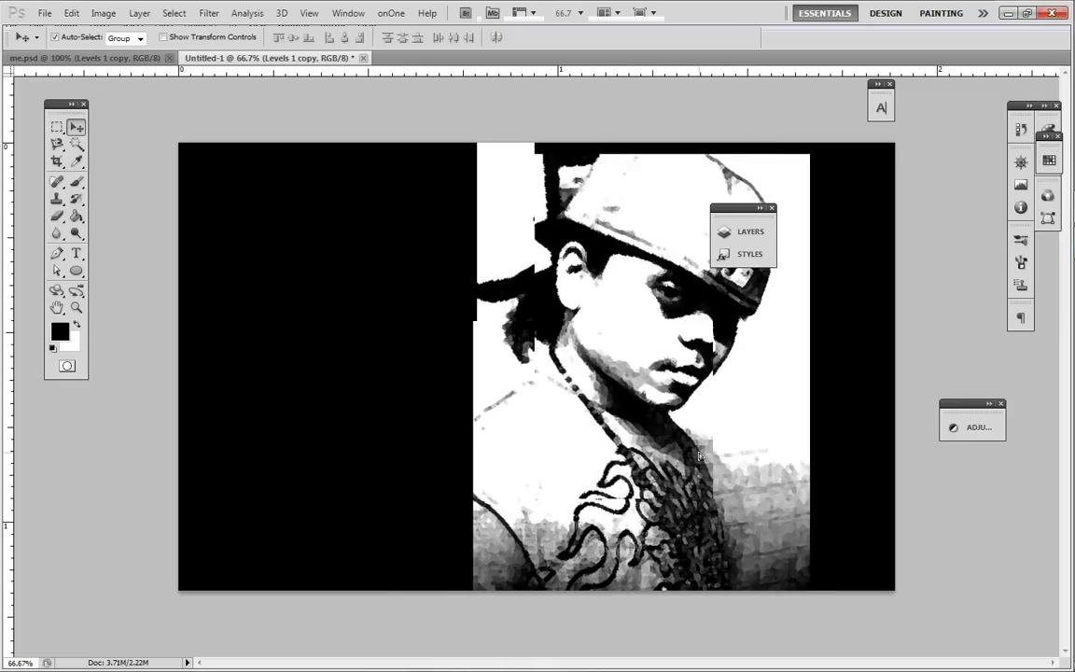
- Add a layer mask to the portrait layer Levels 1 copy
{"action": "left_click", "coordinate": [743, 232]}
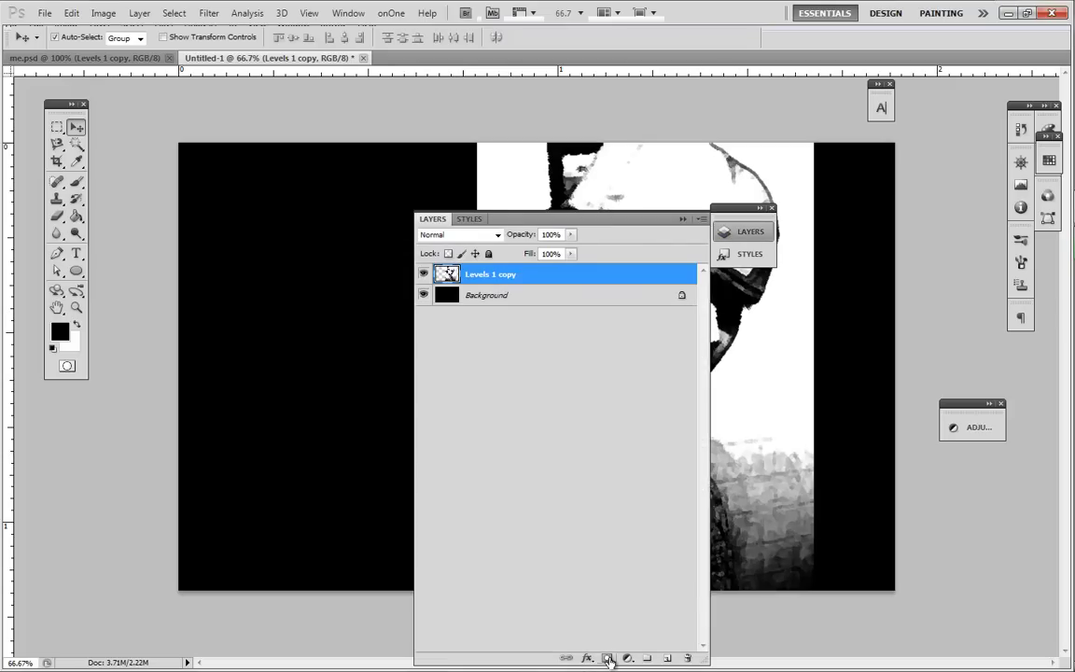
{"action": "left_click", "coordinate": [607, 658]}
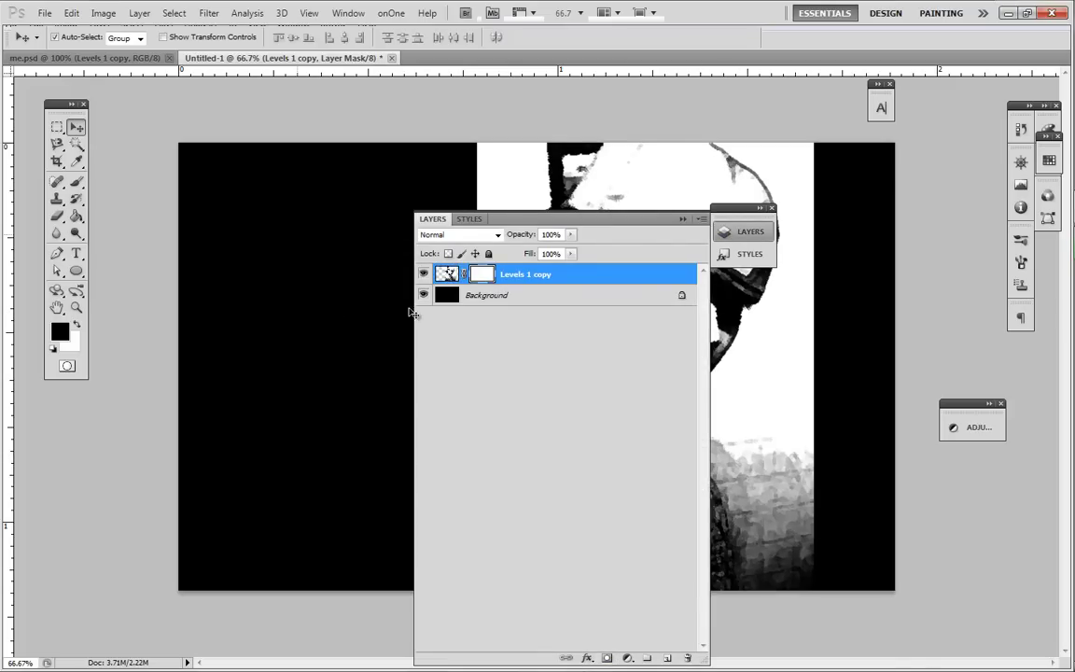
{"action": "left_click", "coordinate": [682, 220]}
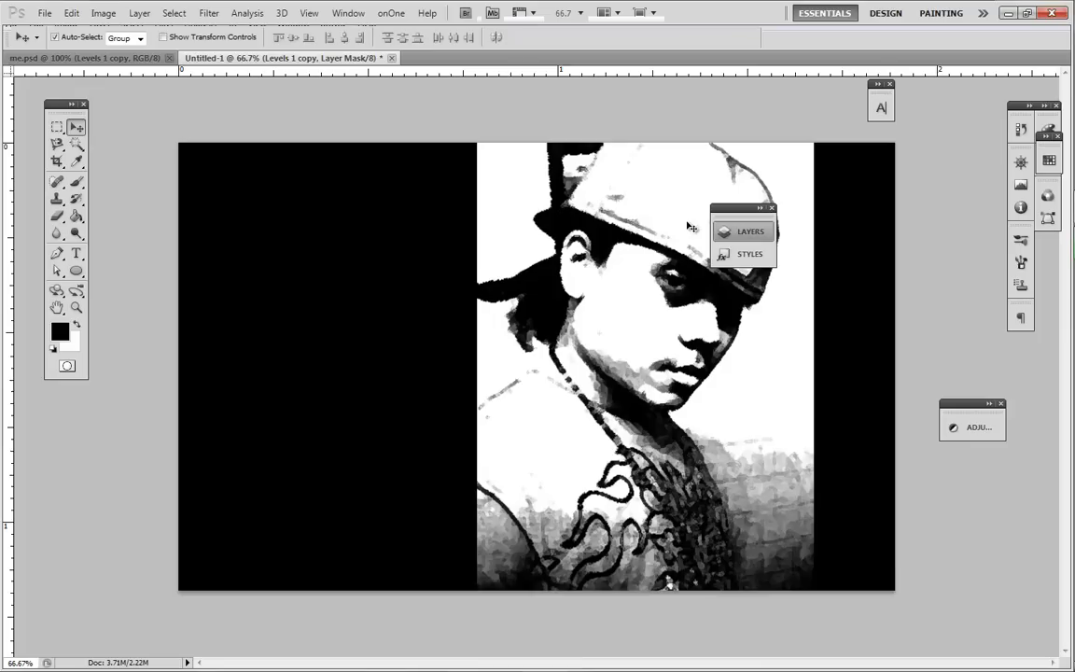
- Paint the mask black with a soft brush, 800 px and 200 px in size, to fade the portrait's left and right edges
{"action": "left_click", "coordinate": [76, 181]}
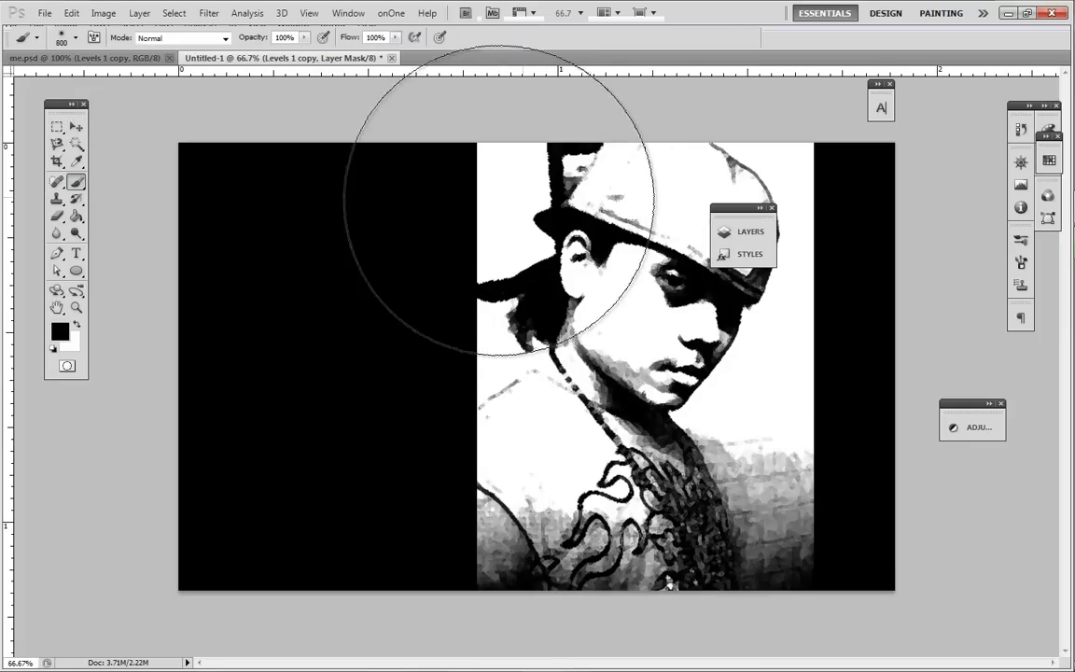
{"action": "mouse_move", "coordinate": [332, 232]}
{"action": "left_mouse_down"}
{"action": "mouse_move", "coordinate": [332, 194]}
{"action": "mouse_move", "coordinate": [328, 309]}
{"action": "mouse_move", "coordinate": [320, 215]}
{"action": "mouse_move", "coordinate": [318, 363]}
{"action": "mouse_move", "coordinate": [305, 263]}
{"action": "mouse_move", "coordinate": [279, 204]}
{"action": "mouse_move", "coordinate": [280, 147]}
{"action": "mouse_move", "coordinate": [281, 250]}
{"action": "left_mouse_up"}
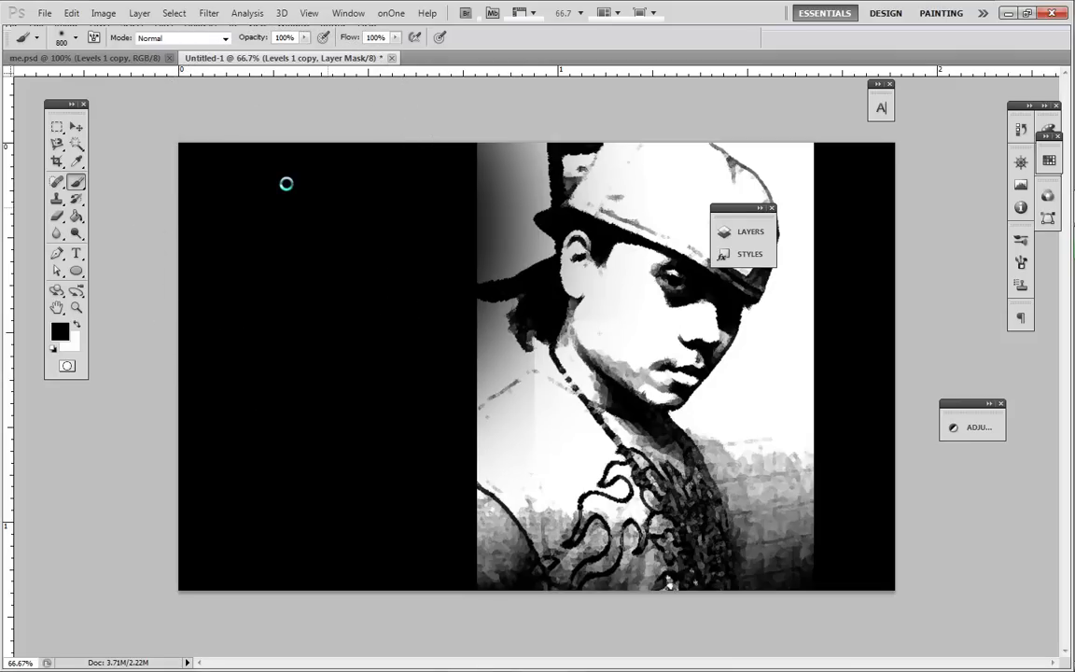
{"action": "key", "text": "bracketleft"}
{"action": "key", "text": "bracketleft"}
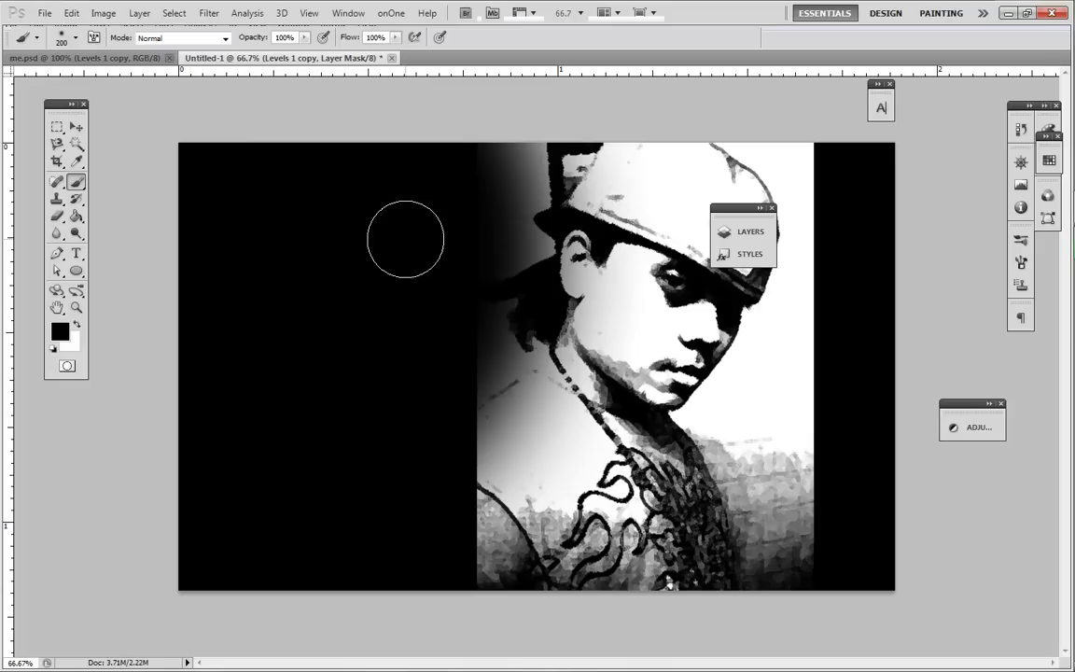
{"action": "mouse_move", "coordinate": [431, 258]}
{"action": "left_mouse_down"}
{"action": "mouse_move", "coordinate": [428, 412]}
{"action": "mouse_move", "coordinate": [444, 386]}
{"action": "mouse_move", "coordinate": [444, 581]}
{"action": "left_mouse_up"}
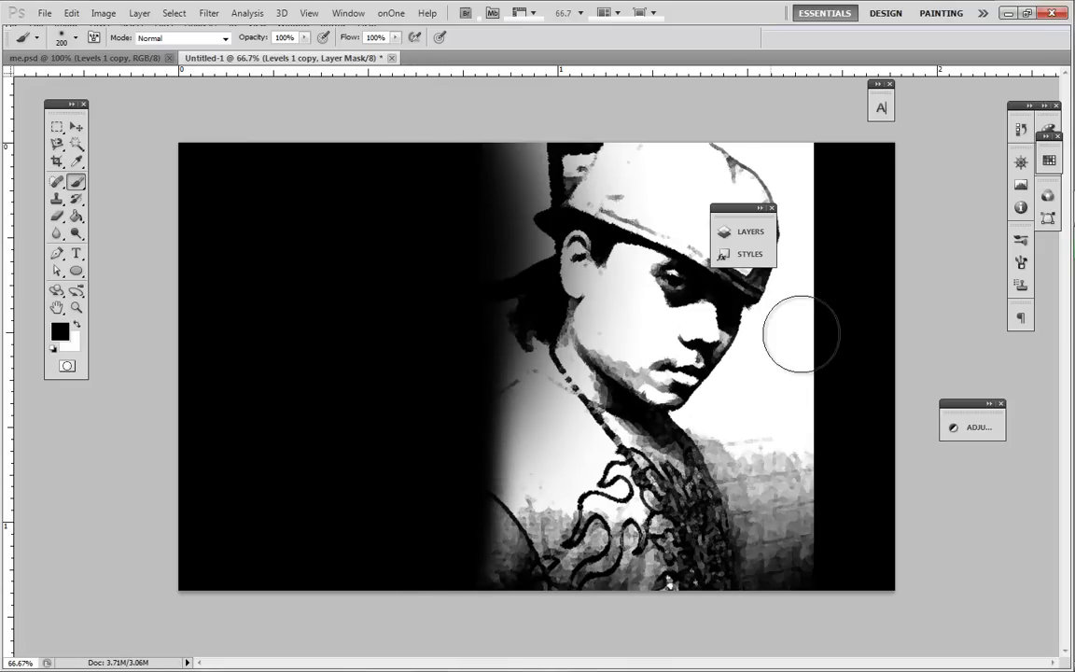
{"action": "mouse_move", "coordinate": [820, 314]}
{"action": "left_mouse_down"}
{"action": "mouse_move", "coordinate": [833, 140]}
{"action": "mouse_move", "coordinate": [843, 301]}
{"action": "mouse_move", "coordinate": [831, 462]}
{"action": "mouse_move", "coordinate": [843, 372]}
{"action": "mouse_move", "coordinate": [834, 335]}
{"action": "mouse_move", "coordinate": [840, 365]}
{"action": "mouse_move", "coordinate": [856, 286]}
{"action": "mouse_move", "coordinate": [836, 601]}
{"action": "mouse_move", "coordinate": [872, 335]}
{"action": "mouse_move", "coordinate": [861, 367]}
{"action": "mouse_move", "coordinate": [858, 165]}
{"action": "mouse_move", "coordinate": [845, 166]}
{"action": "mouse_move", "coordinate": [838, 140]}
{"action": "mouse_move", "coordinate": [838, 499]}
{"action": "left_mouse_up"}
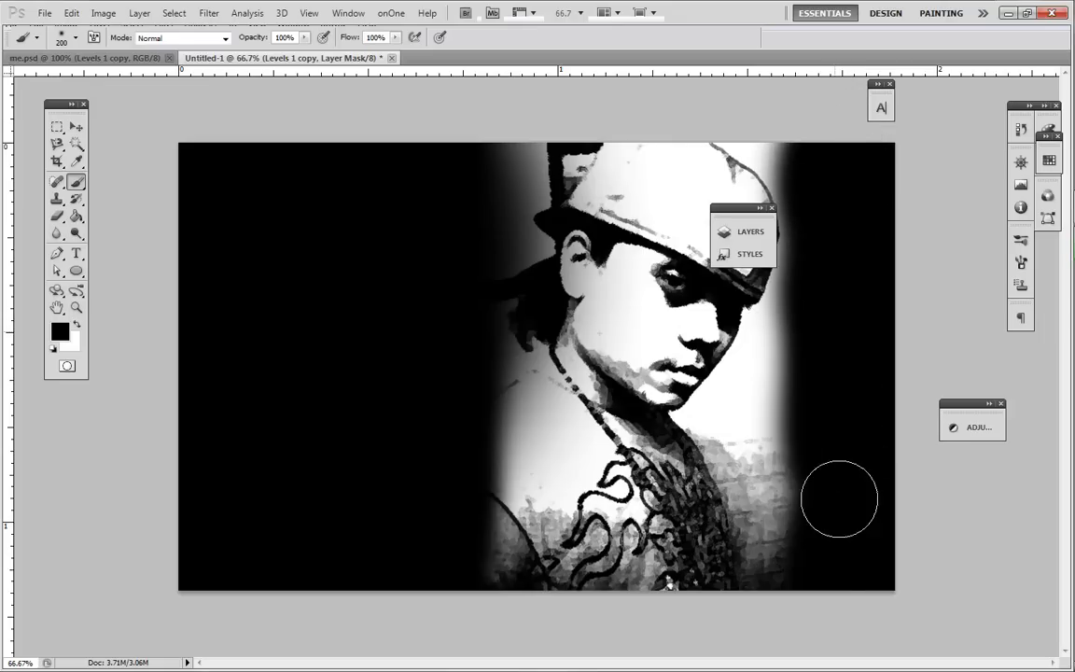
- Start a text line in the black area left of the portrait at 14 pt and enter Home
{"action": "left_click", "coordinate": [77, 126]}
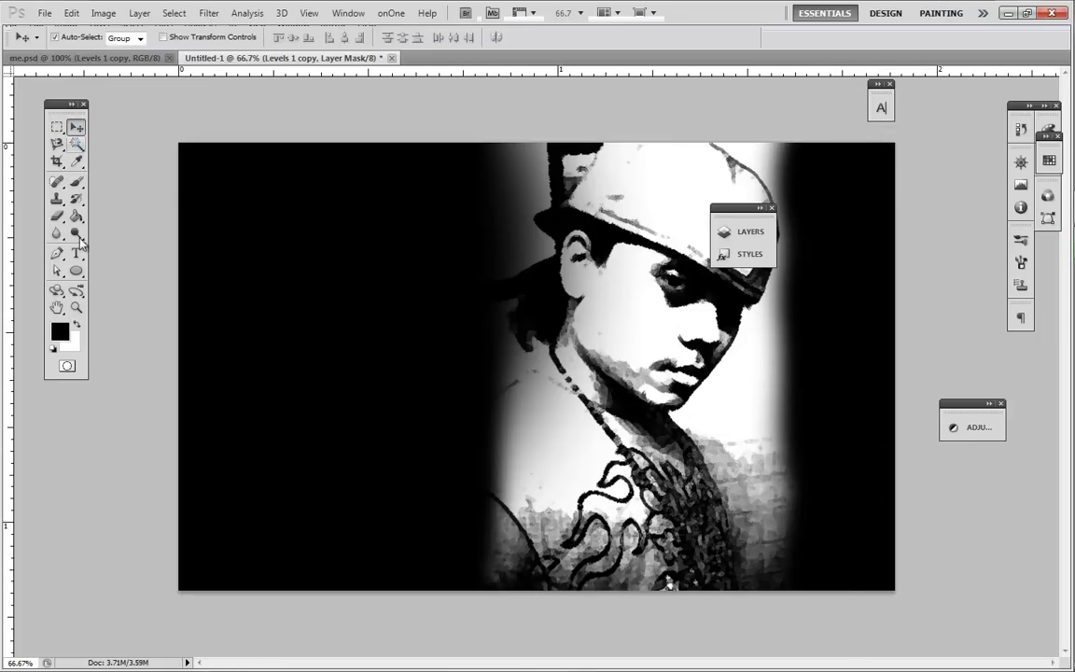
{"action": "left_click", "coordinate": [75, 254]}
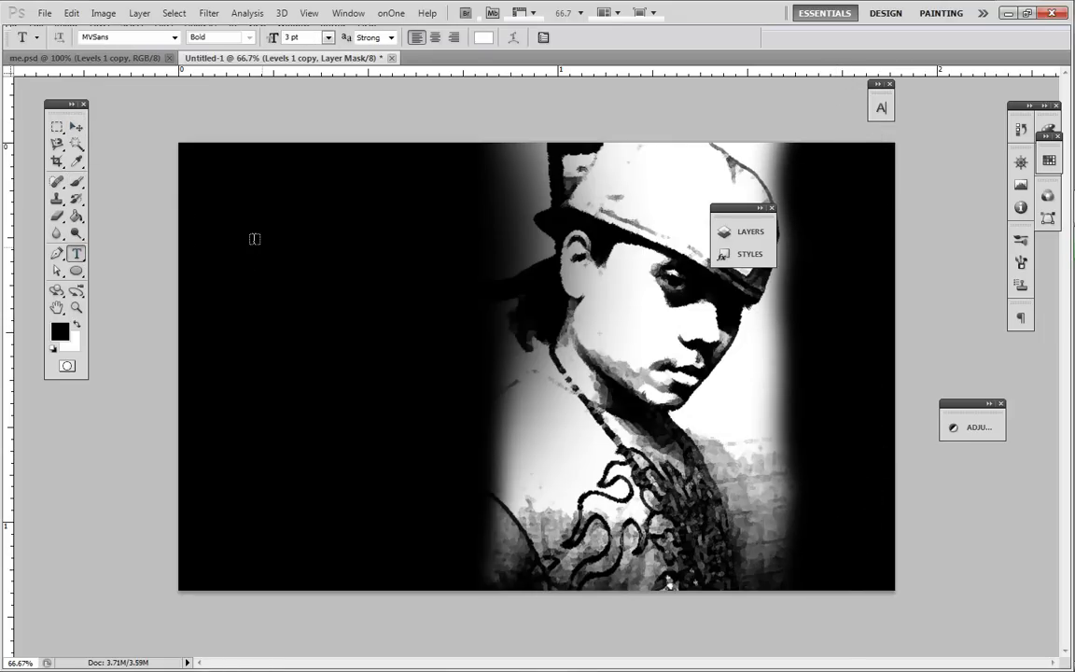
{"action": "left_click", "coordinate": [253, 239]}
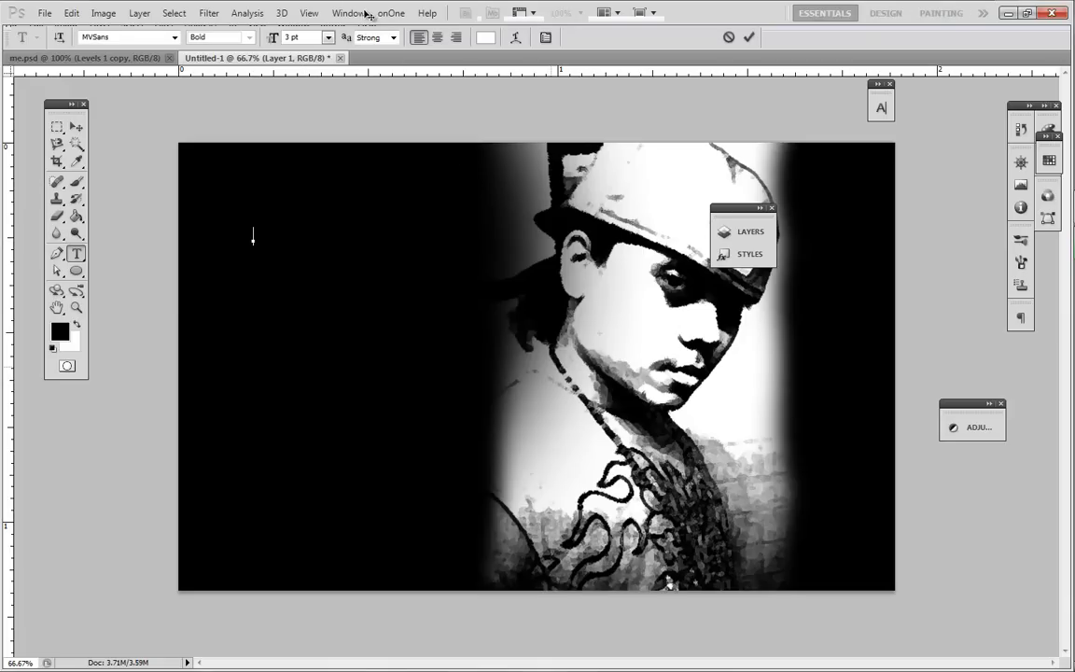
{"action": "left_click", "coordinate": [328, 37]}
{"action": "left_click", "coordinate": [319, 255]}
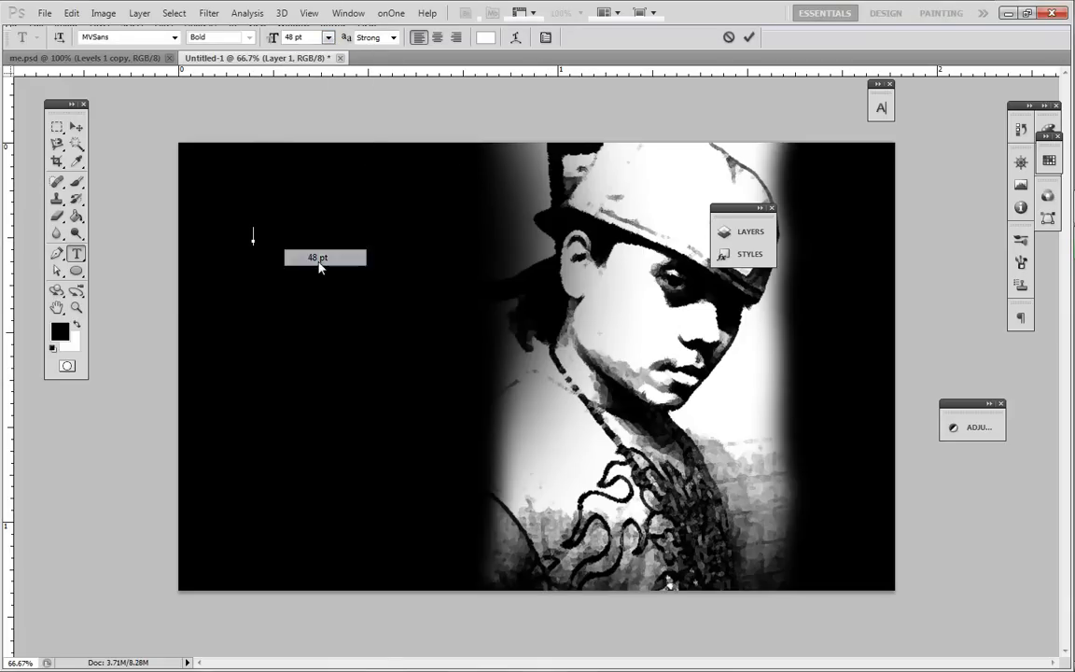
{"action": "left_click", "coordinate": [328, 38]}
{"action": "left_click", "coordinate": [331, 213]}
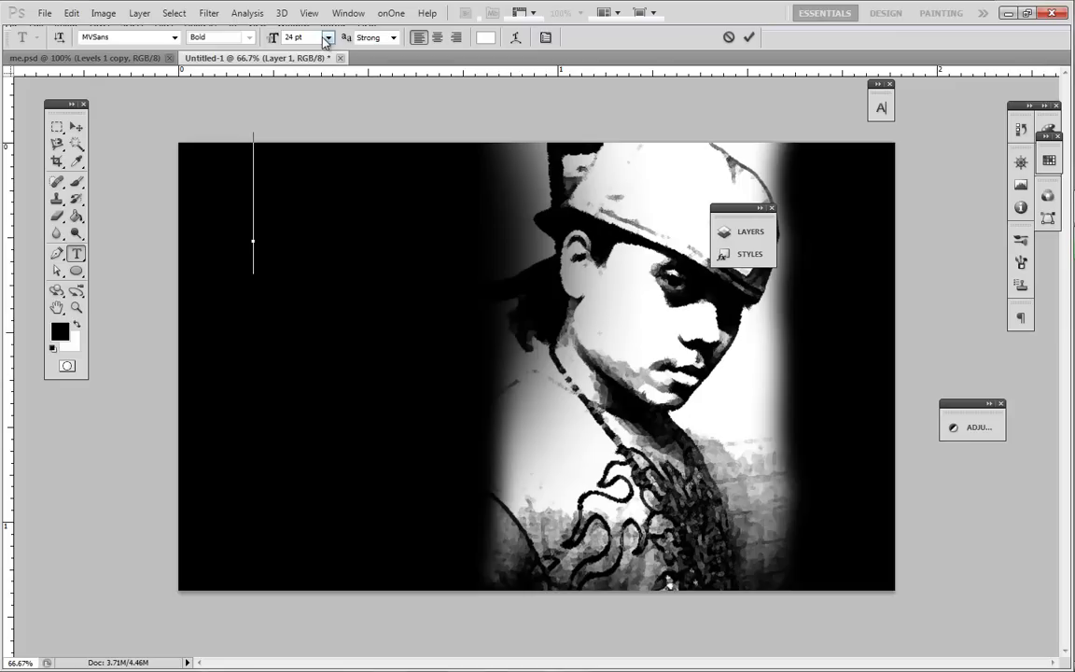
{"action": "left_click", "coordinate": [328, 37]}
{"action": "left_click", "coordinate": [336, 175]}
{"action": "type", "text": "Home"}
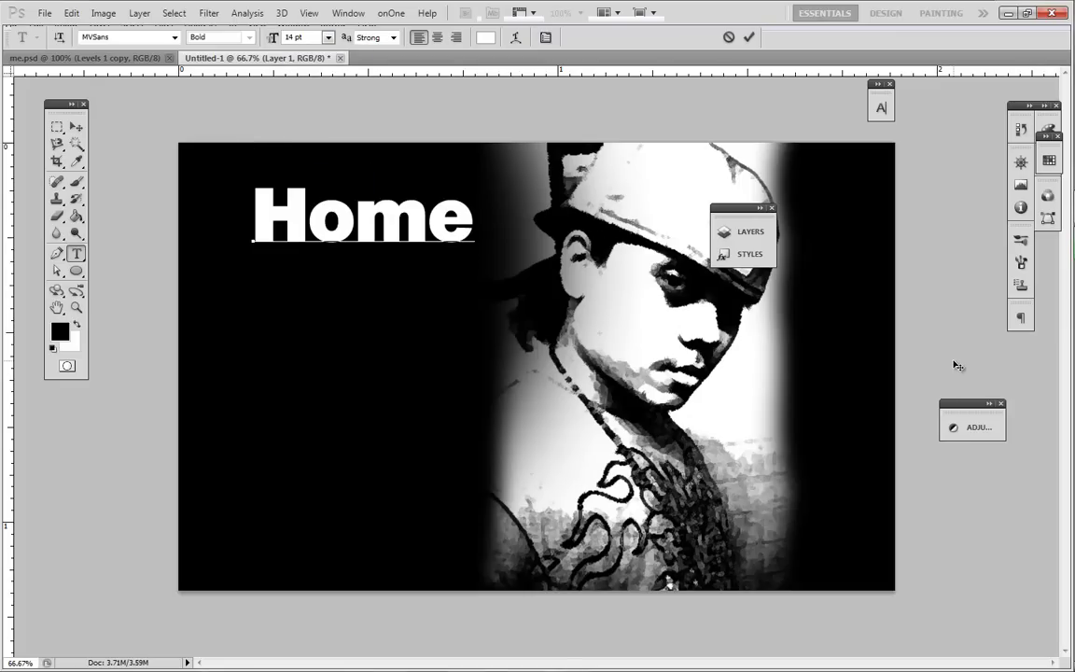
{"action": "key", "text": "Return"}
{"action": "type", "text": "photo"}
{"action": "key", "text": "Left"}
{"action": "key", "text": "Left"}
{"action": "key", "text": "Left"}
{"action": "key", "text": "Left"}
{"action": "key", "text": "Up"}
{"action": "key", "text": "Delete"}
{"action": "key", "text": "Delete"}
{"action": "key", "text": "Delete"}
{"action": "key", "text": "Delete"}
{"action": "key", "text": "Delete"}
{"action": "key", "text": "Delete"}
{"action": "key", "text": "Delete"}
{"action": "type", "text": "e"}
- Add the menu entry Photos on a new line below Home
{"action": "key", "text": "Return"}
{"action": "type", "text": "P"}
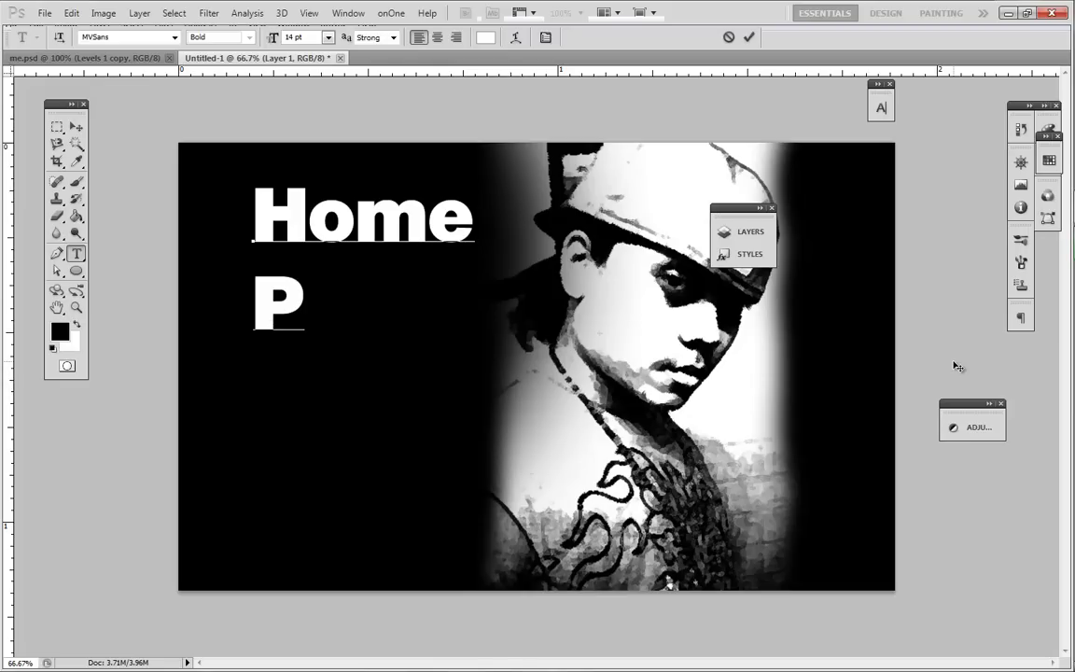
{"action": "type", "text": "h"}
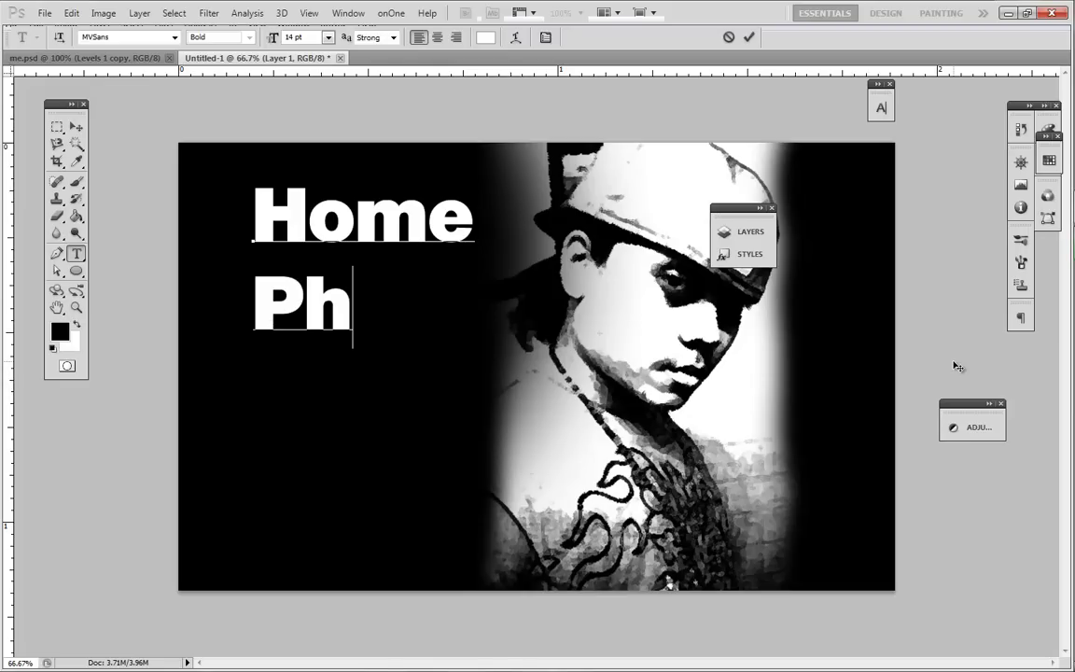
{"action": "type", "text": "oto"}
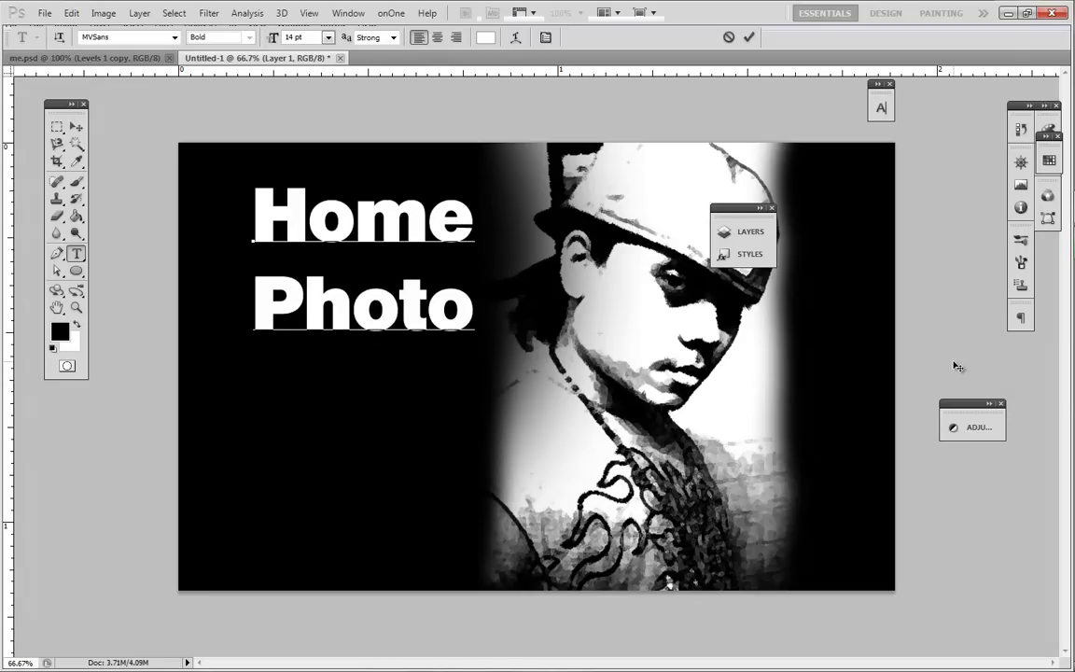
{"action": "type", "text": "s"}
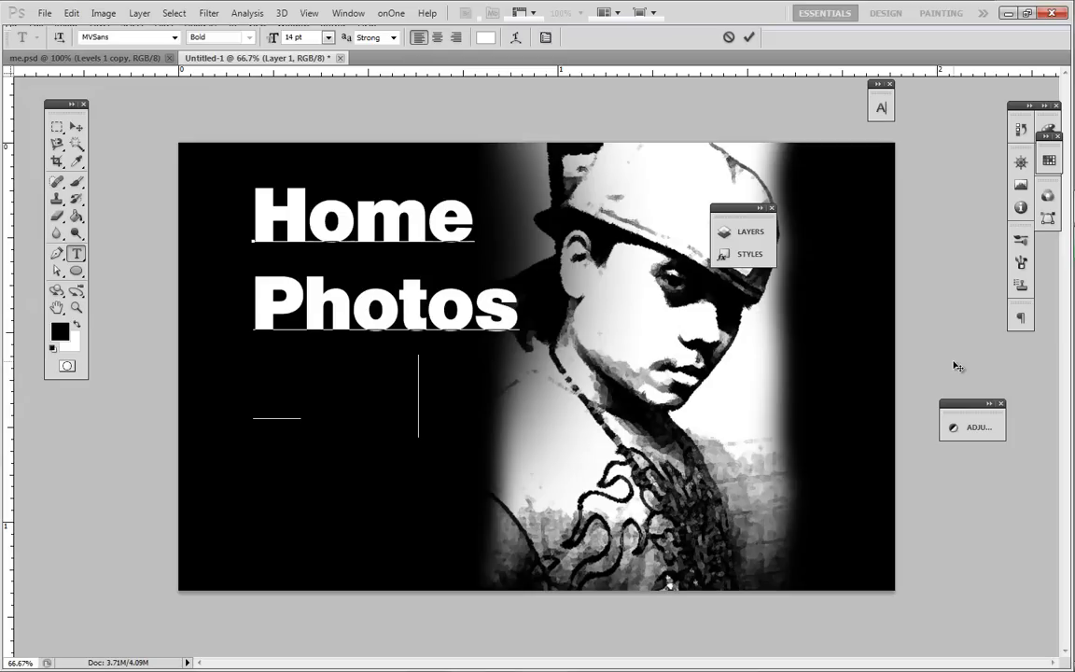
- Add the menu entries Videos, Links and Contact on separate lines below Photos
{"action": "type", "text": "        os"}
{"action": "key", "text": "Return"}
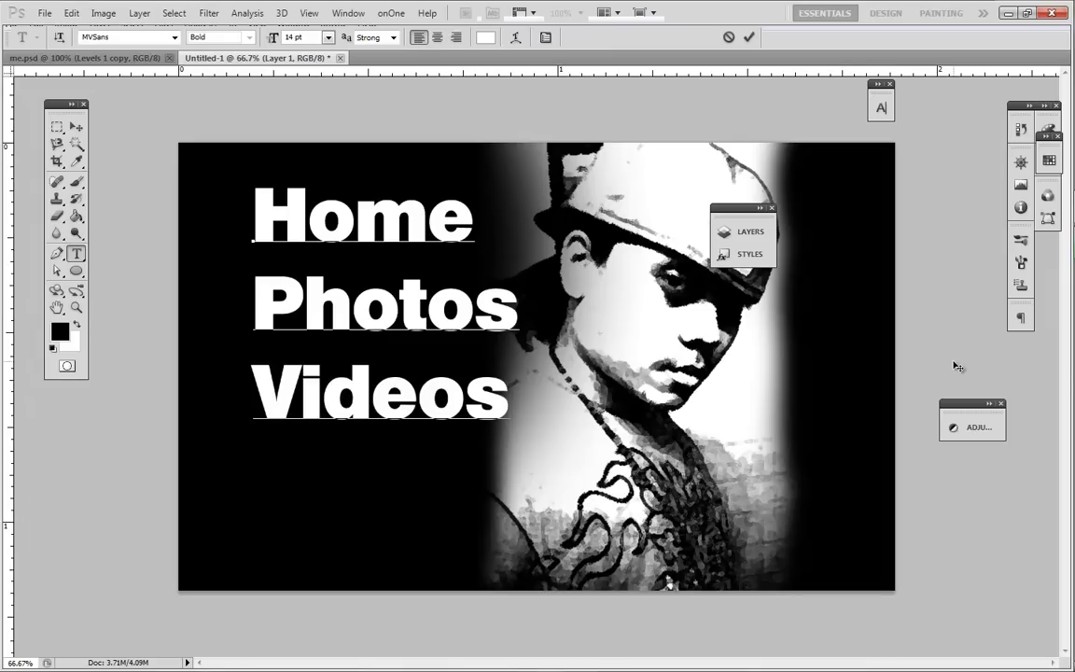
{"action": "type", "text": "Links"}
{"action": "key", "text": "Return"}
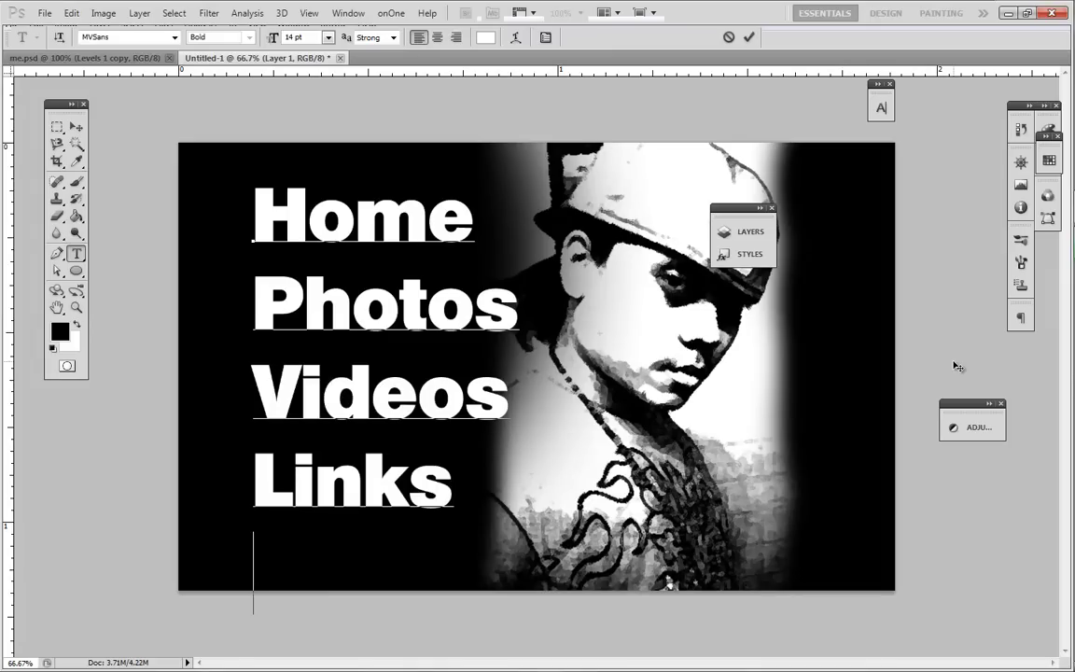
{"action": "type", "text": "Contat"}
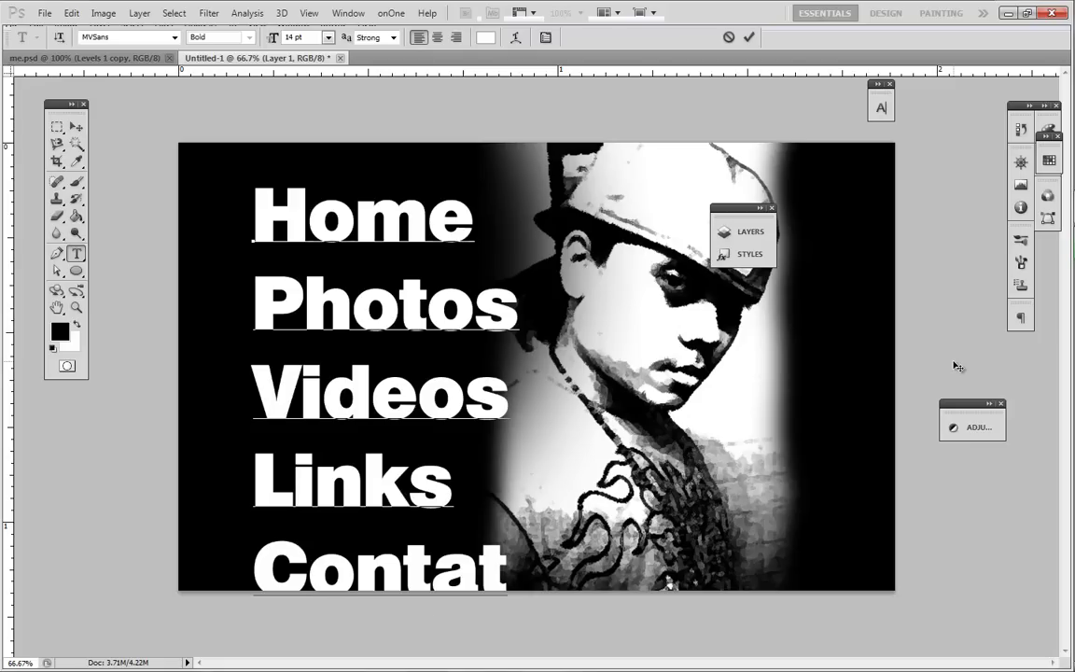
{"action": "key", "text": "Left"}
{"action": "type", "text": "c"}
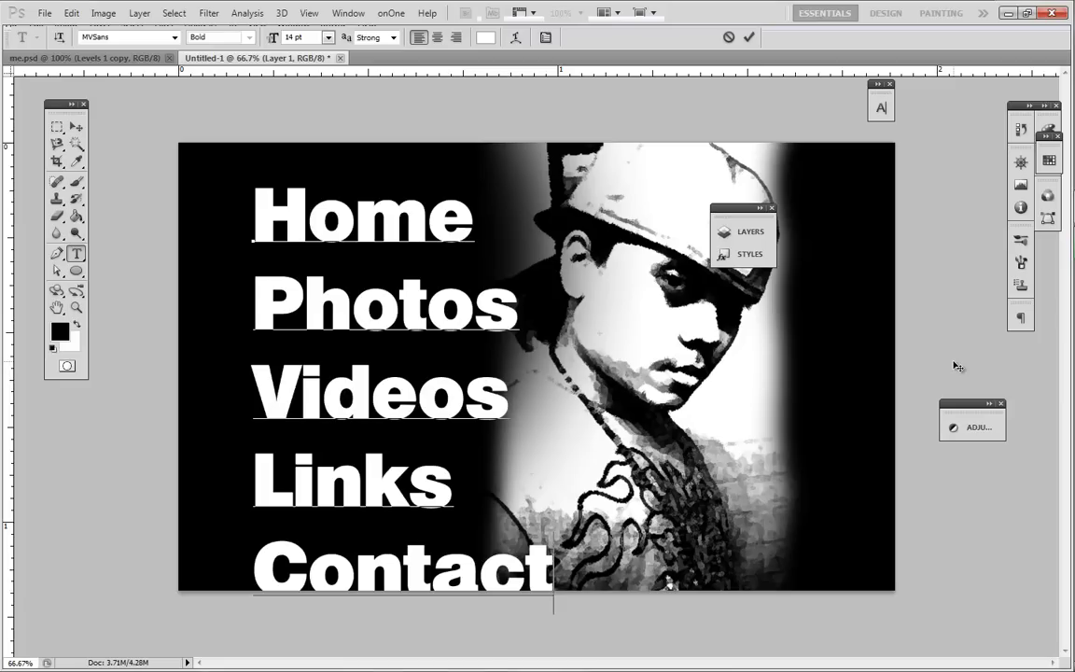
- Set all five menu lines in Nyala Regular at 11 pt
{"action": "key", "text": "ctrl+a"}
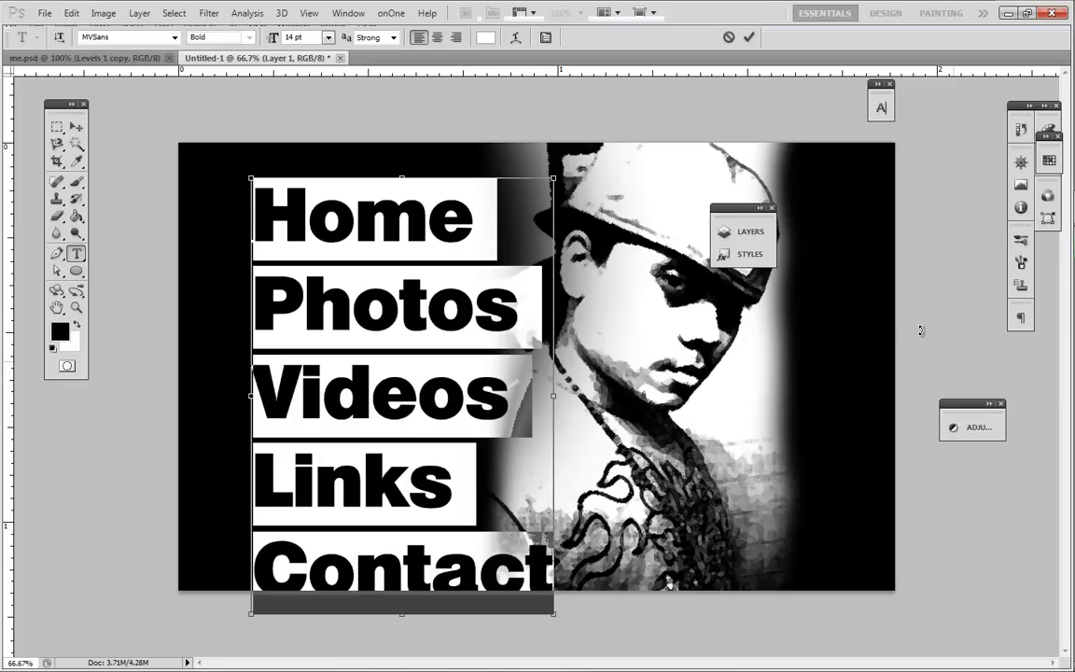
{"action": "left_click", "coordinate": [173, 38]}
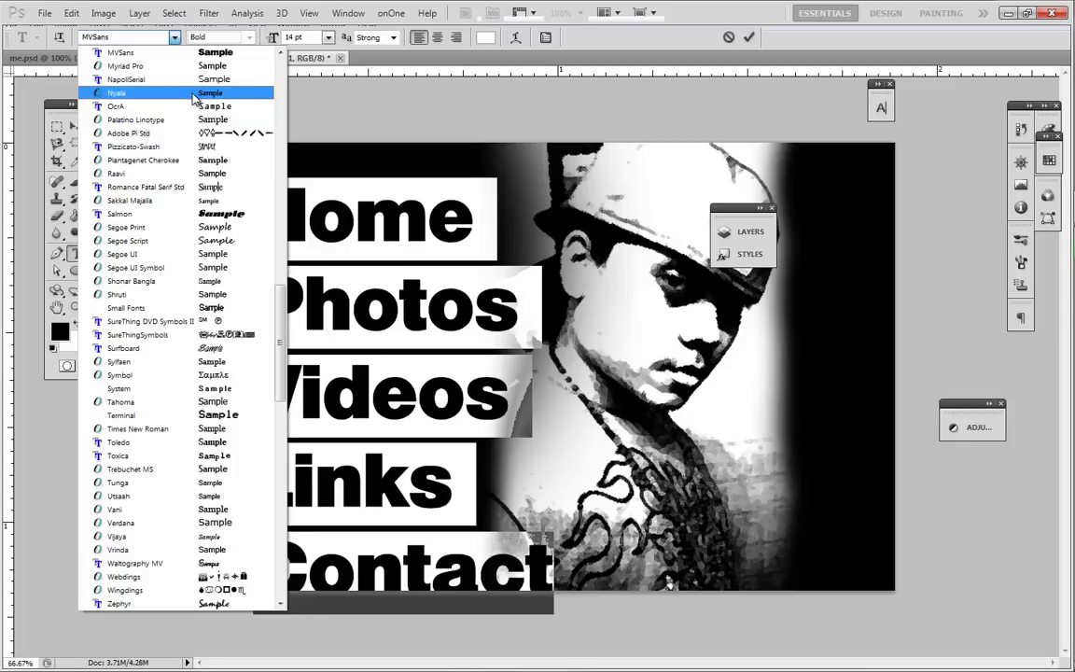
{"action": "left_click", "coordinate": [192, 94]}
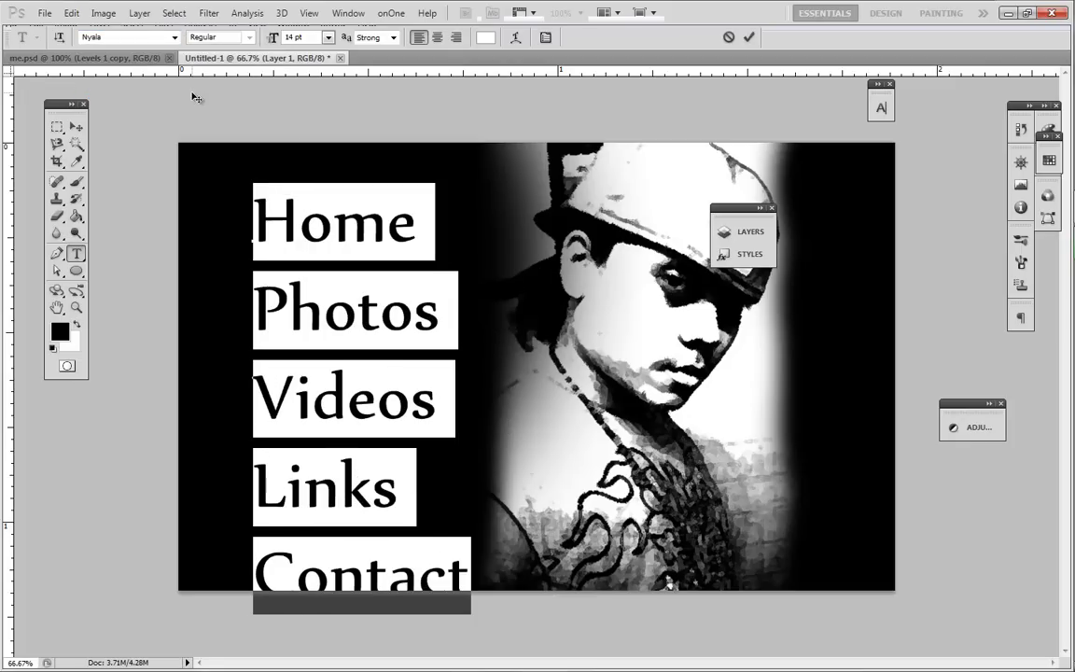
{"action": "left_click", "coordinate": [328, 37]}
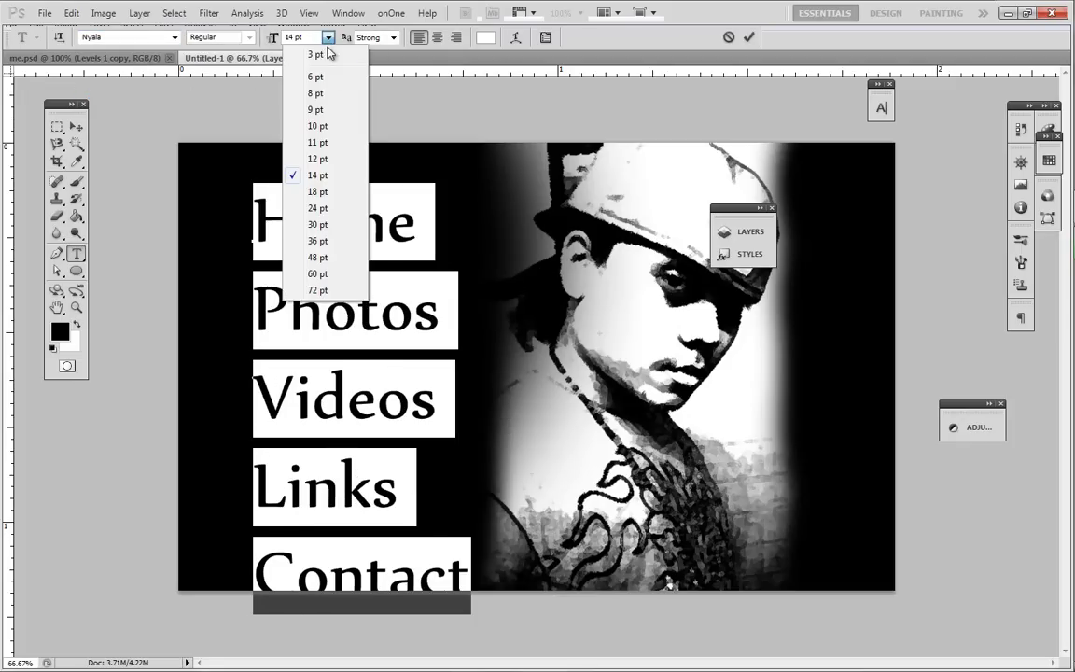
{"action": "left_click", "coordinate": [326, 131]}
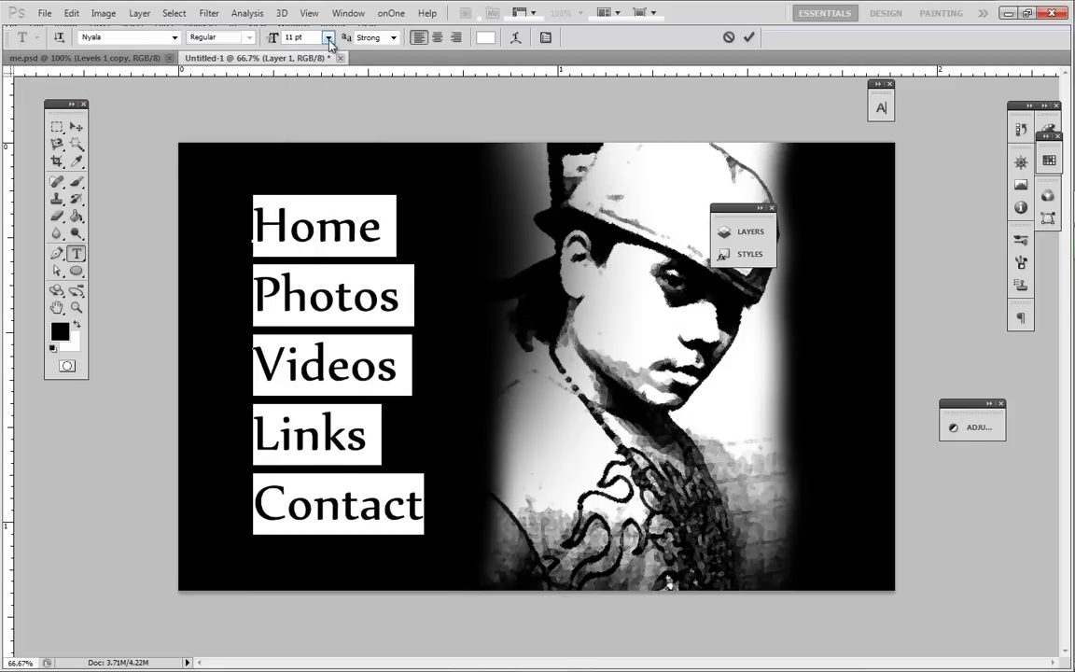
- Move the menu text block horizontally toward the portrait, leaving space in front of the entries
{"action": "left_click", "coordinate": [76, 128]}
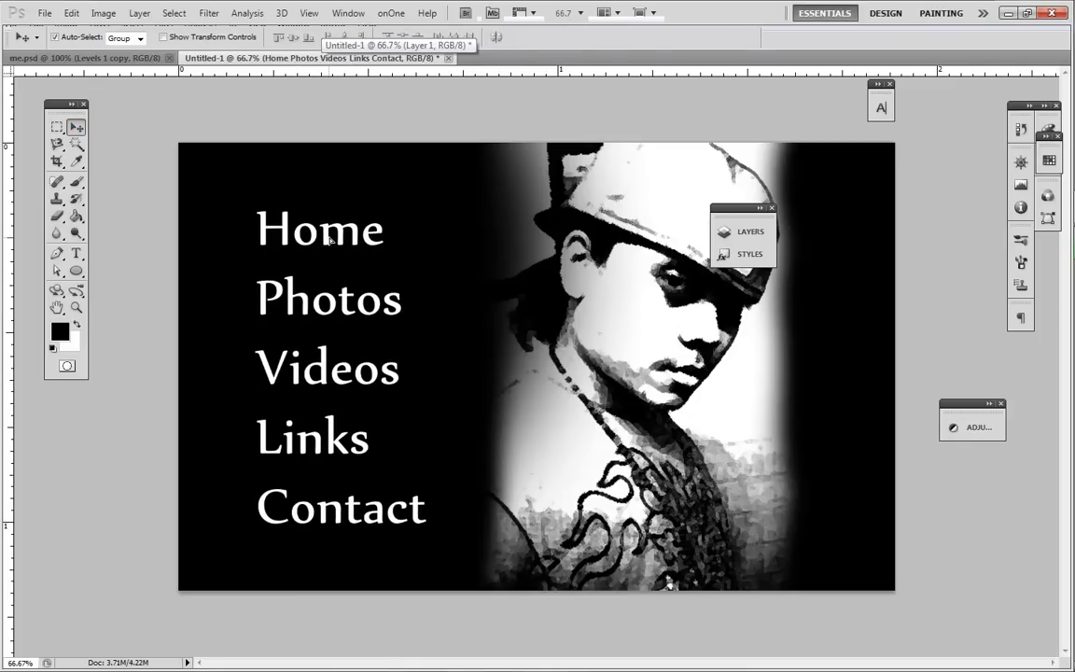
{"action": "key", "text": "shift+Right"}
{"action": "key", "text": "shift+Right"}
{"action": "key", "text": "shift+Right"}
{"action": "key", "text": "shift+Right"}
{"action": "key", "text": "shift+Right"}
{"action": "key", "text": "Right"}
{"action": "key", "text": "Right"}
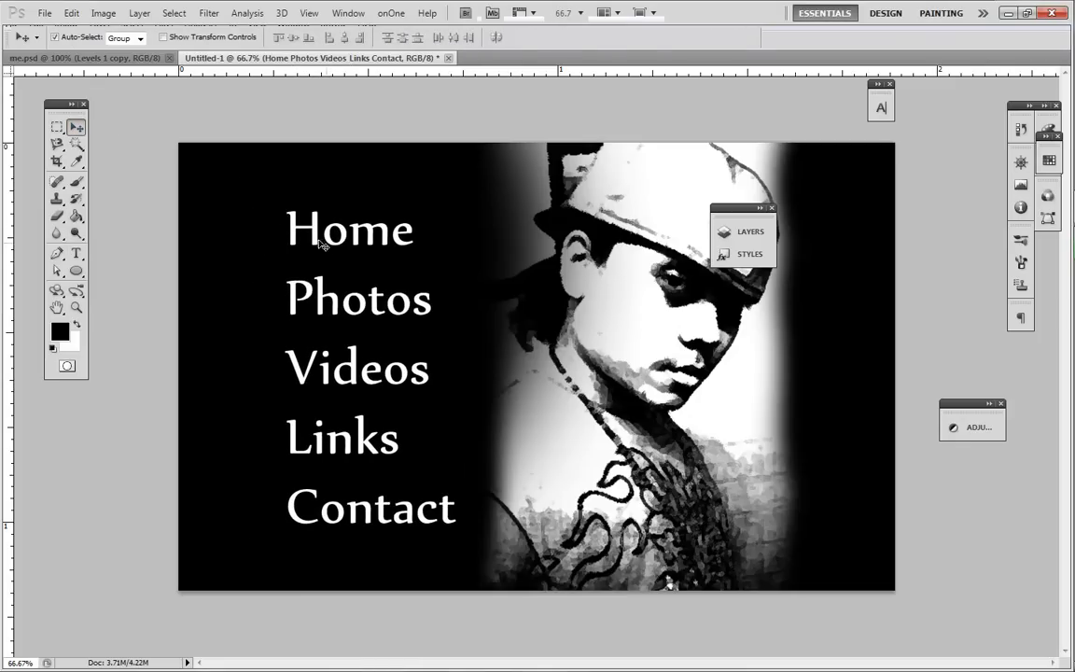
{"action": "left_click_drag", "start_coordinate": [313, 241], "coordinate": [324, 241]}
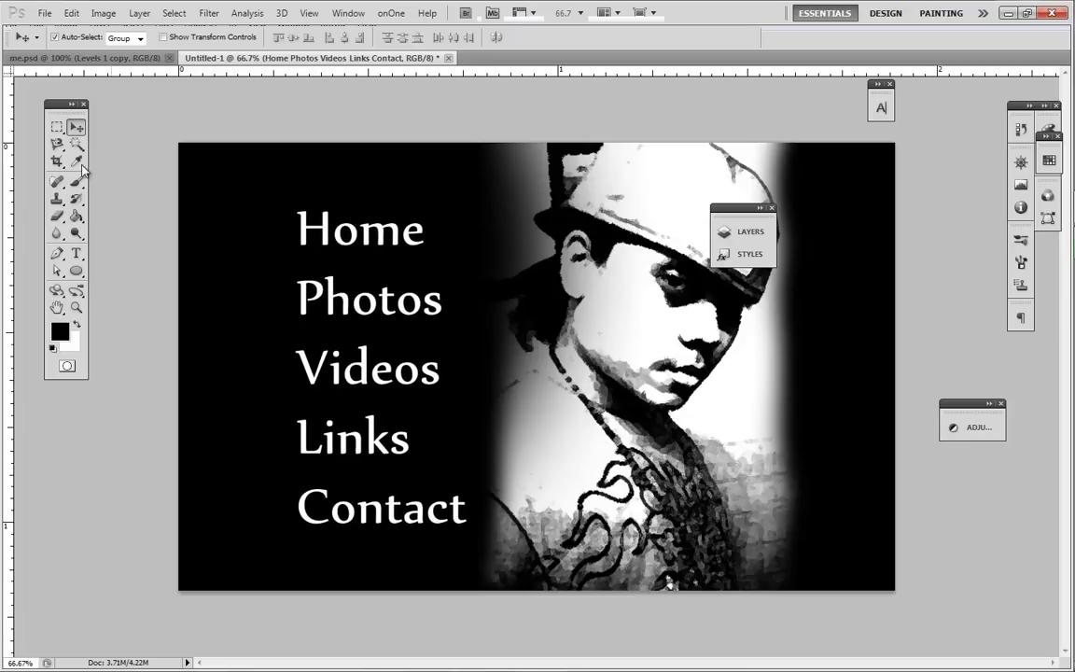
- Draw a custom pointing-hand shape in the black area to the left of the Home entry
{"action": "left_click", "coordinate": [79, 272]}
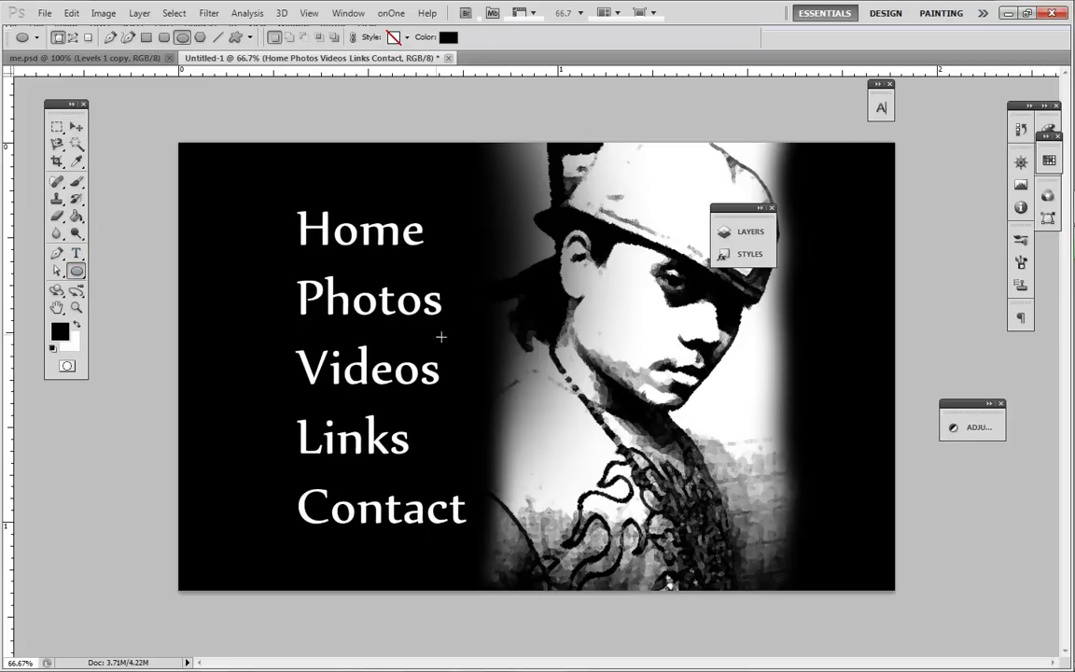
{"action": "left_click", "coordinate": [235, 37]}
{"action": "left_click", "coordinate": [310, 37]}
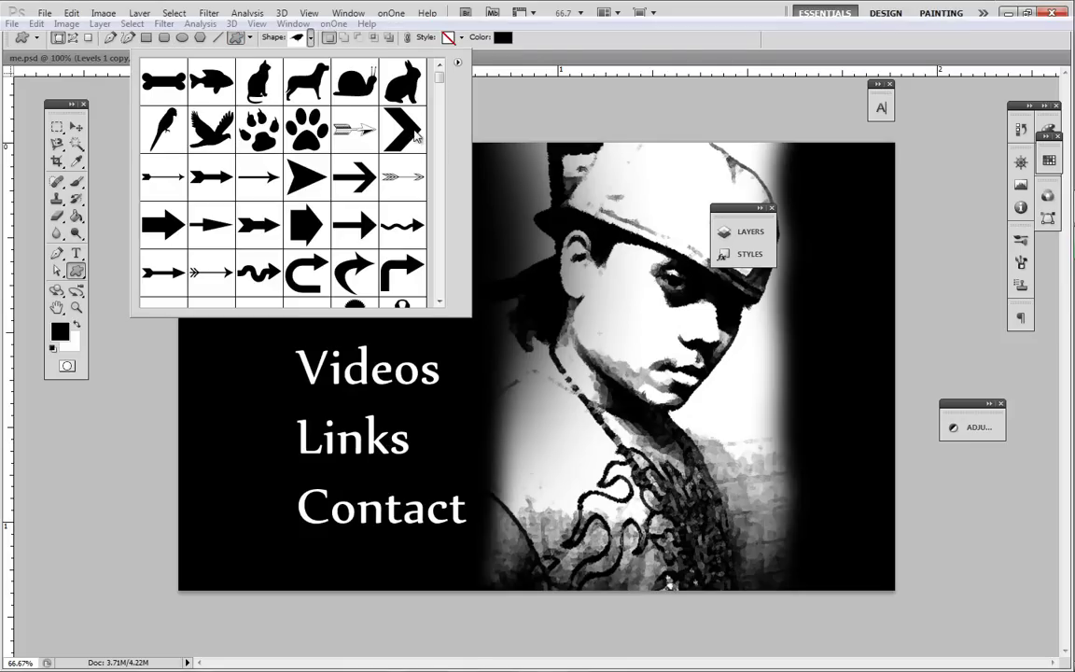
{"action": "left_click_drag", "start_coordinate": [438, 78], "coordinate": [439, 298]}
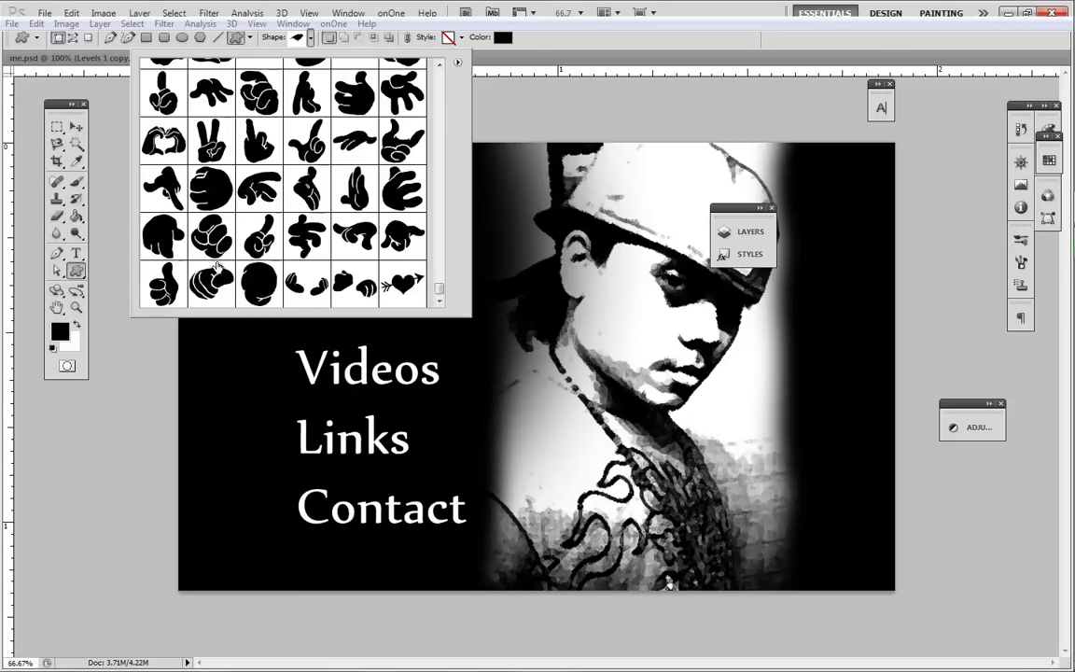
{"action": "left_click", "coordinate": [164, 191]}
{"action": "left_click", "coordinate": [163, 191]}
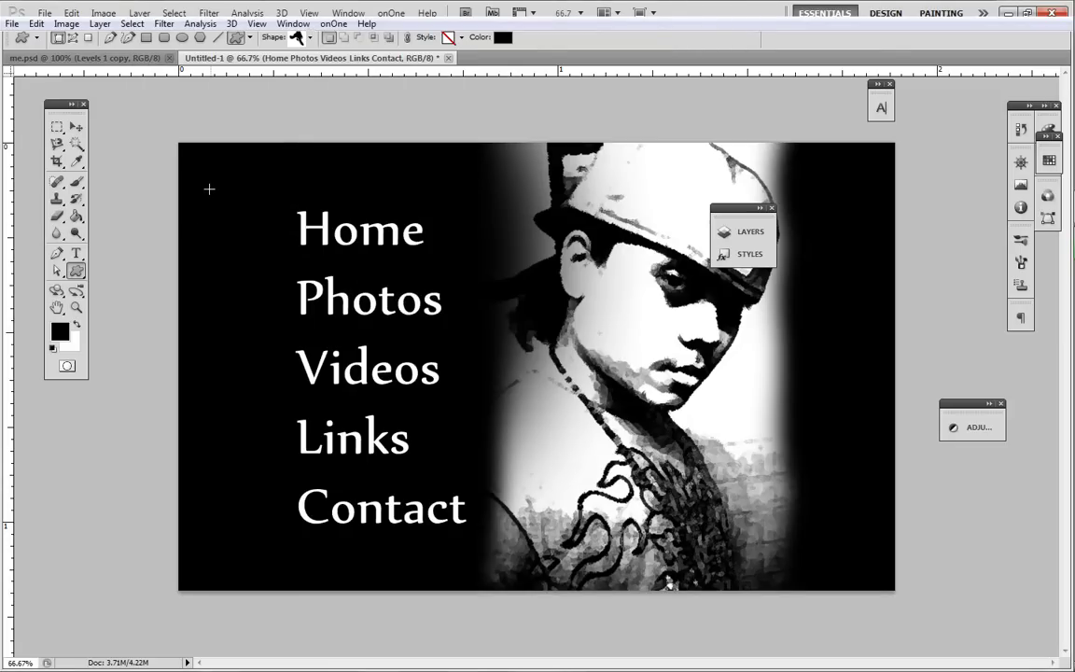
{"action": "left_click_drag", "start_coordinate": [229, 220], "coordinate": [274, 265]}
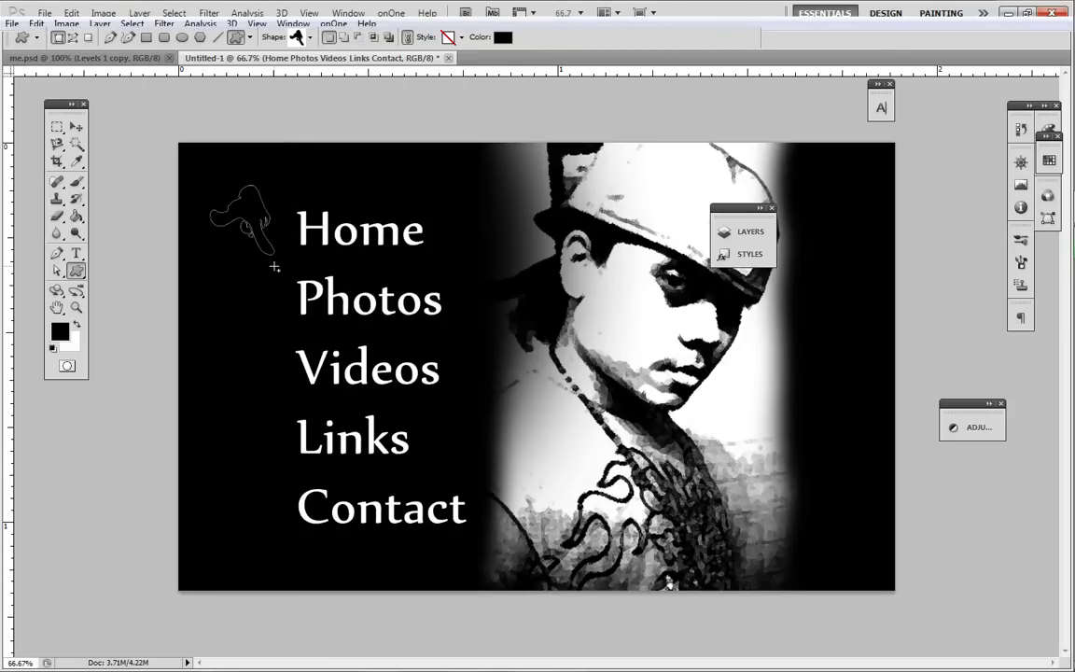
- Recolour the hand shape white and rotate it about 63° counterclockwise so it points at Home
{"action": "left_click", "coordinate": [502, 37]}
{"action": "left_click", "coordinate": [660, 420]}
{"action": "left_click", "coordinate": [980, 413]}
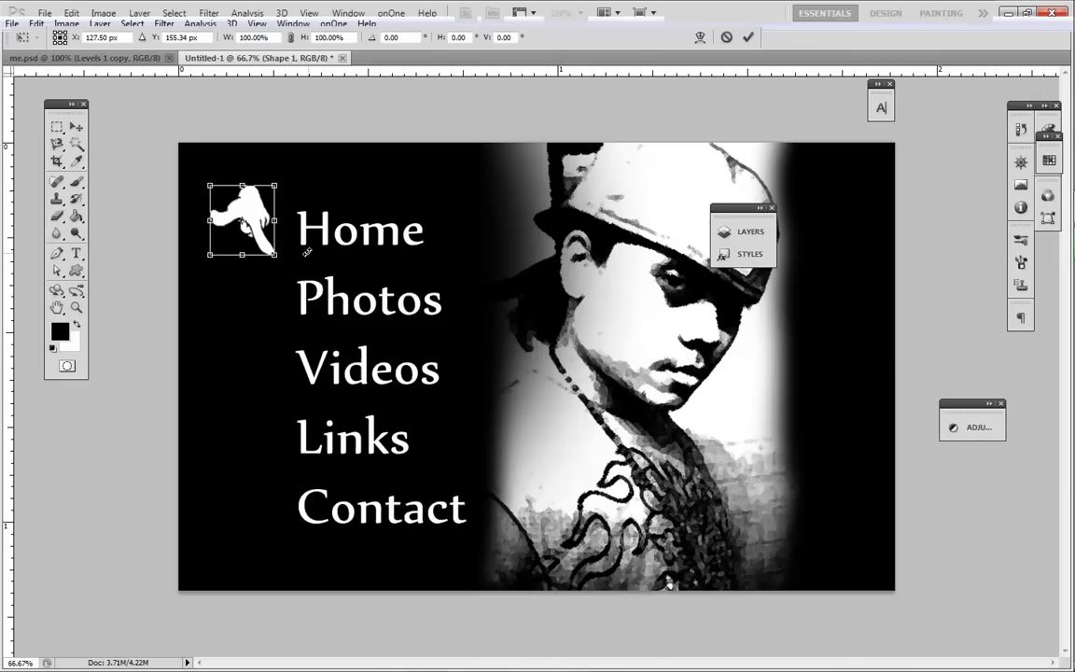
{"action": "left_click_drag", "start_coordinate": [295, 270], "coordinate": [338, 186]}
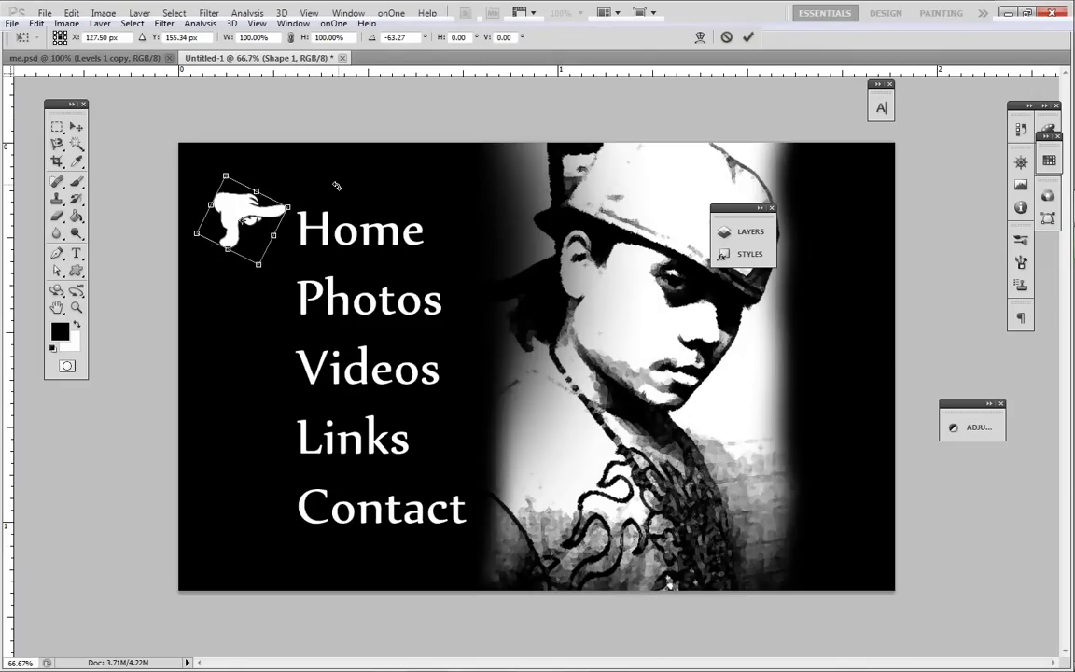
{"action": "key", "text": "Return"}
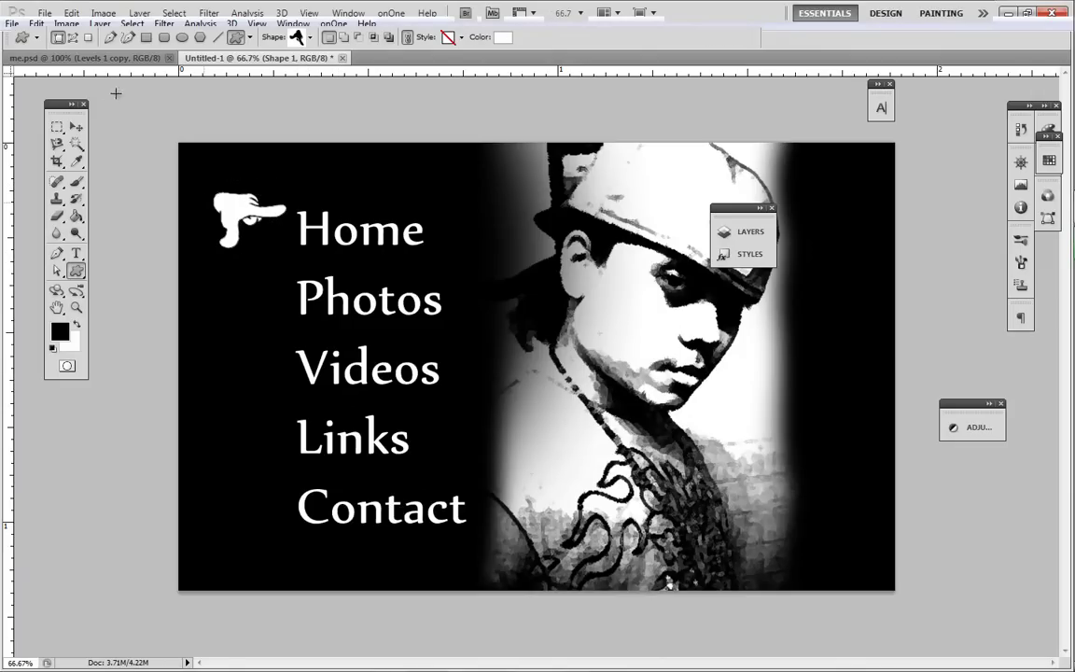
- Move the hand shape slightly down so its finger lines up with the Home entry
{"action": "left_click", "coordinate": [77, 126]}
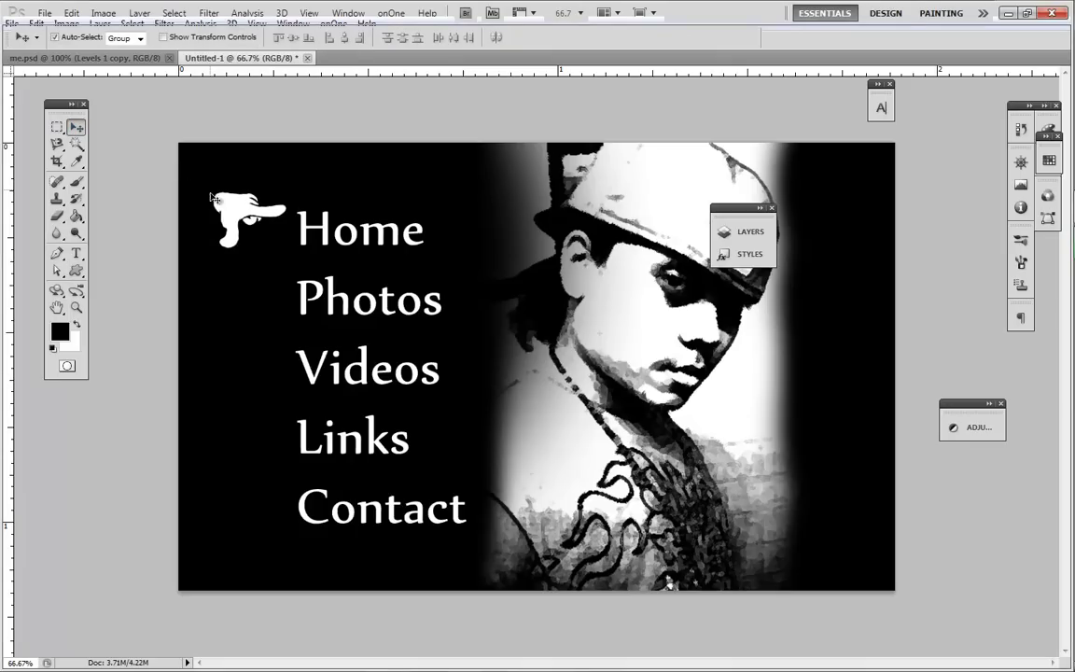
{"action": "left_click_drag", "start_coordinate": [232, 217], "coordinate": [231, 226]}
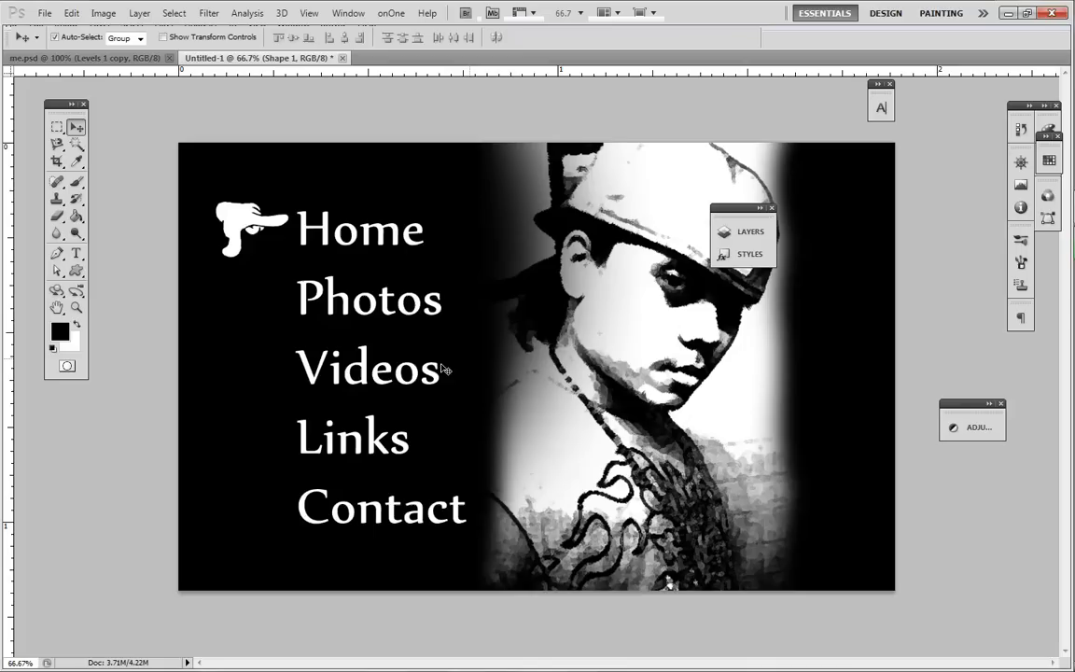
{"action": "left_click", "coordinate": [898, 322]}
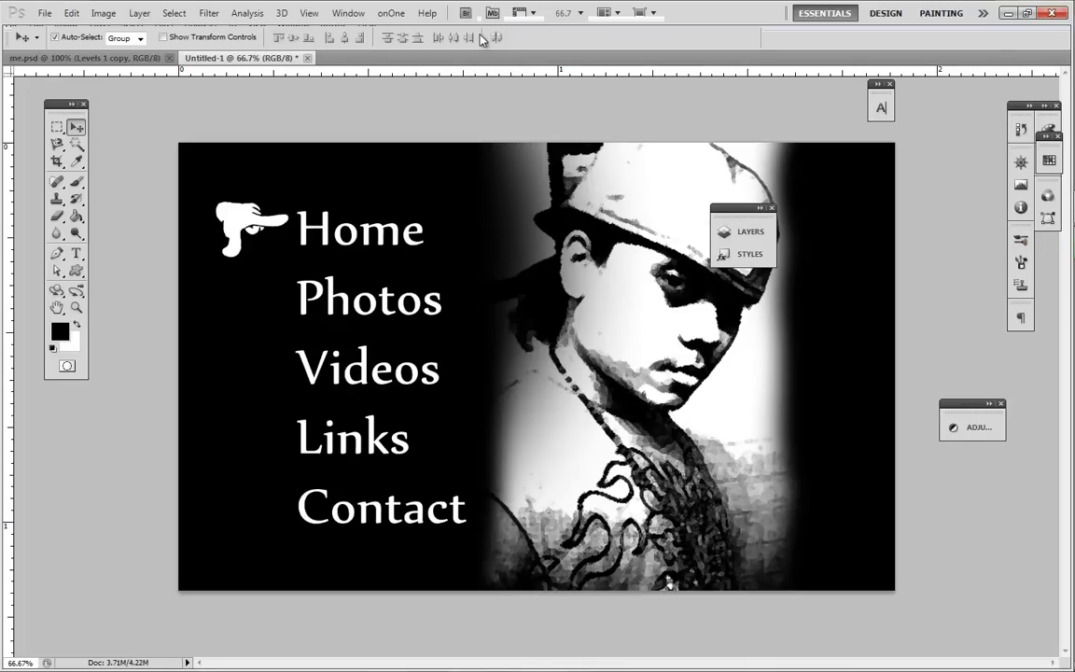
- Show the layer list and duplicate the Background layer
{"action": "left_click", "coordinate": [347, 13]}
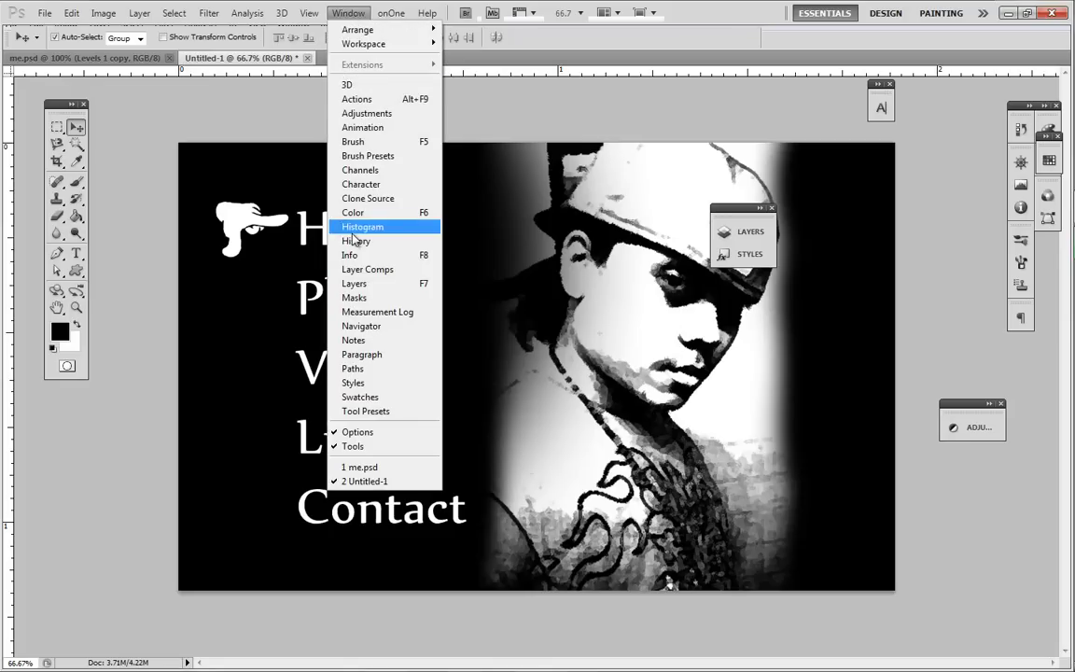
{"action": "left_click", "coordinate": [380, 285]}
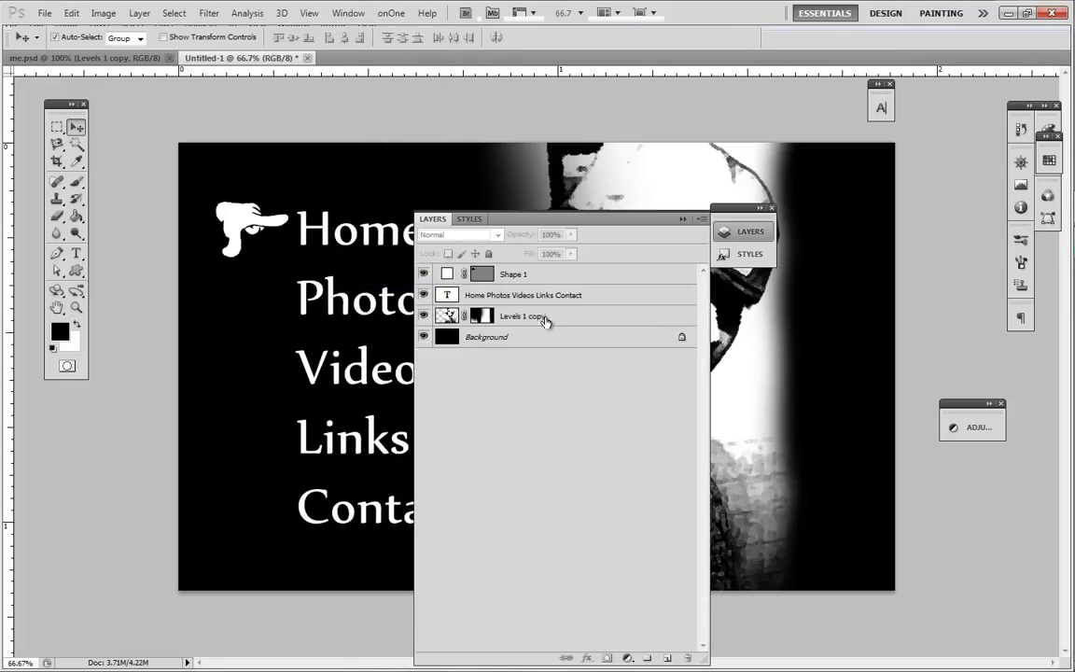
{"action": "left_click", "coordinate": [547, 341]}
{"action": "key", "text": "ctrl+j"}
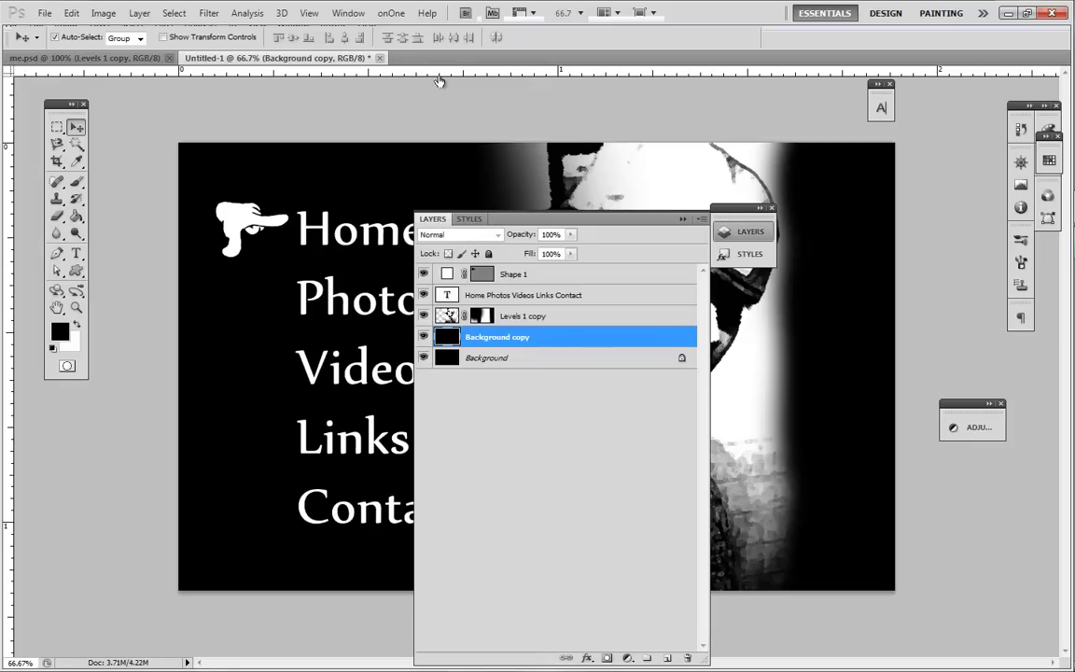
- Render a 50-300mm Zoom lens flare at 72% brightness on Background copy, centred near the Home and Photos entries
{"action": "left_click", "coordinate": [209, 13]}
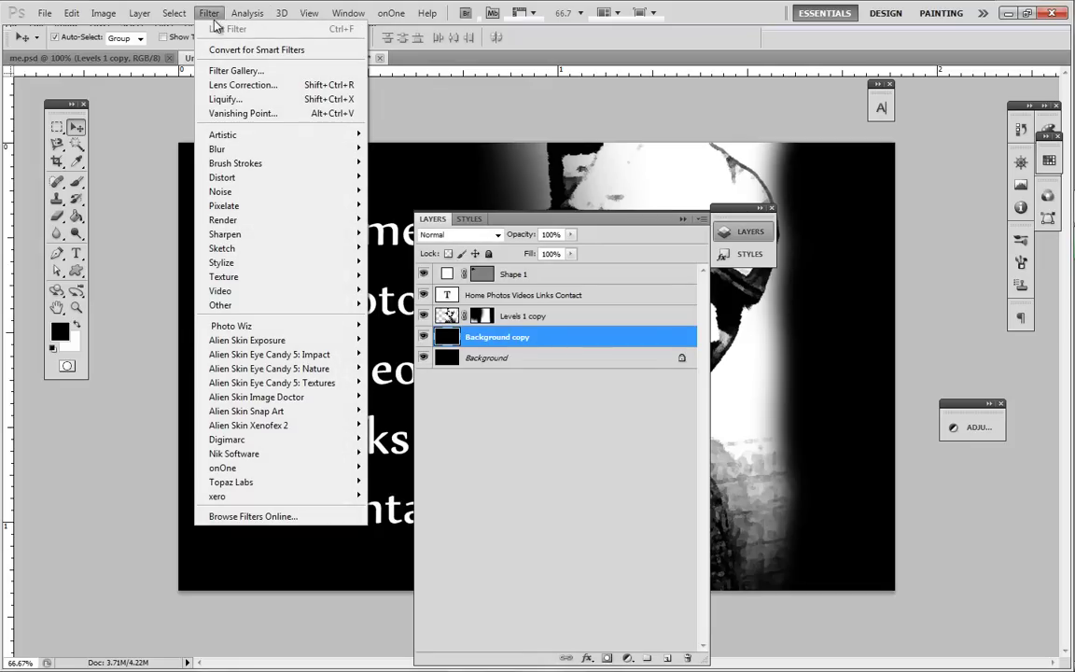
{"action": "mouse_move", "coordinate": [308, 221]}
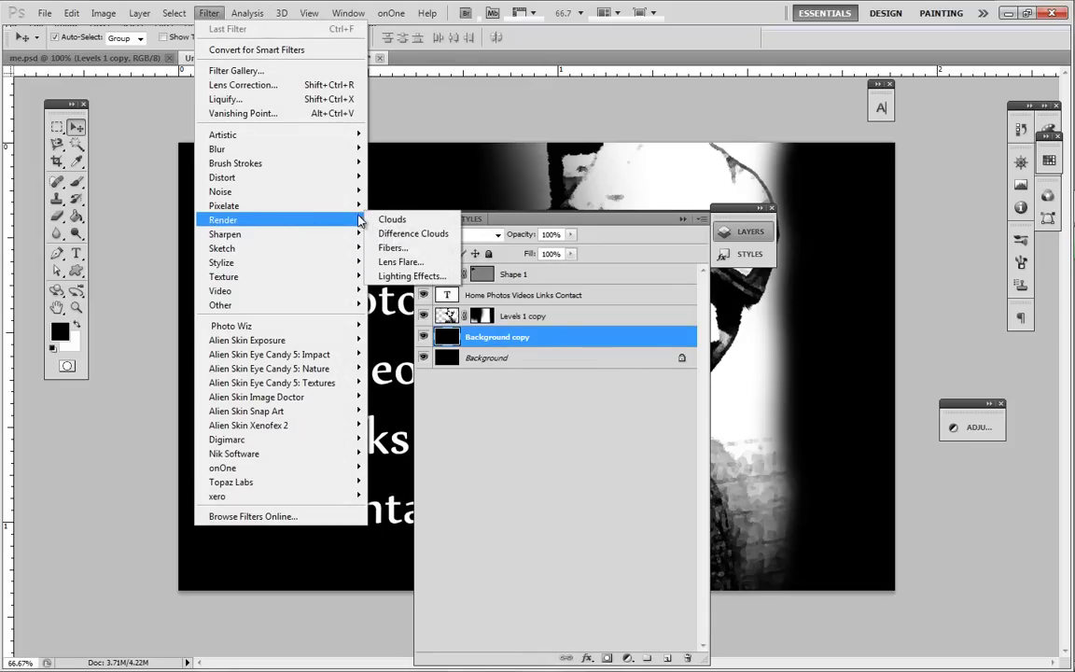
{"action": "left_click", "coordinate": [399, 261]}
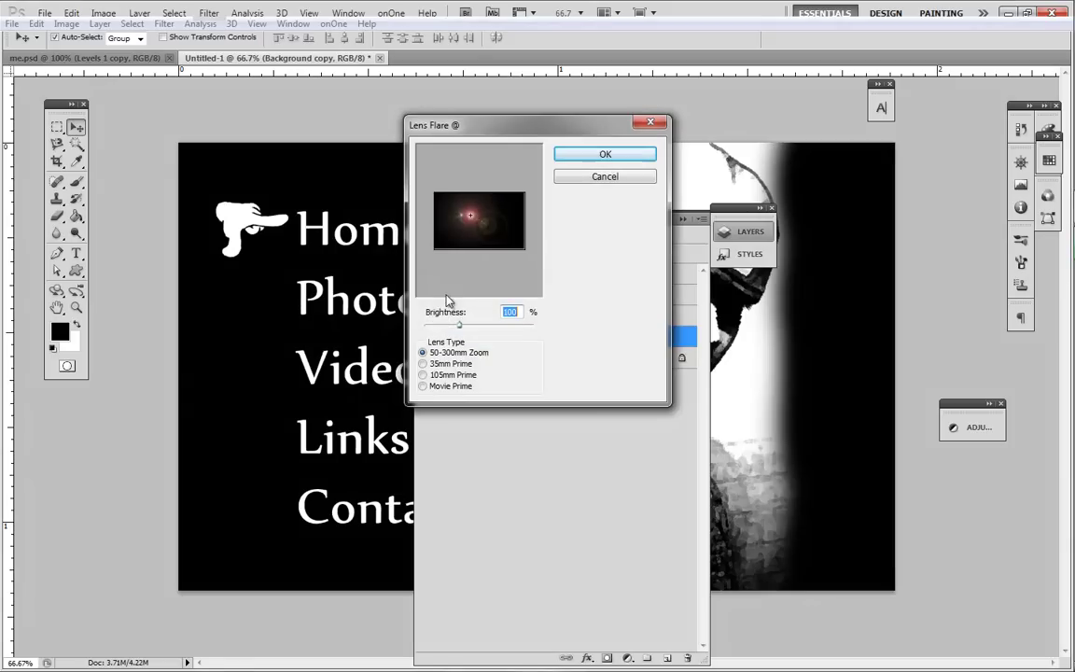
{"action": "left_click_drag", "start_coordinate": [452, 322], "coordinate": [452, 328]}
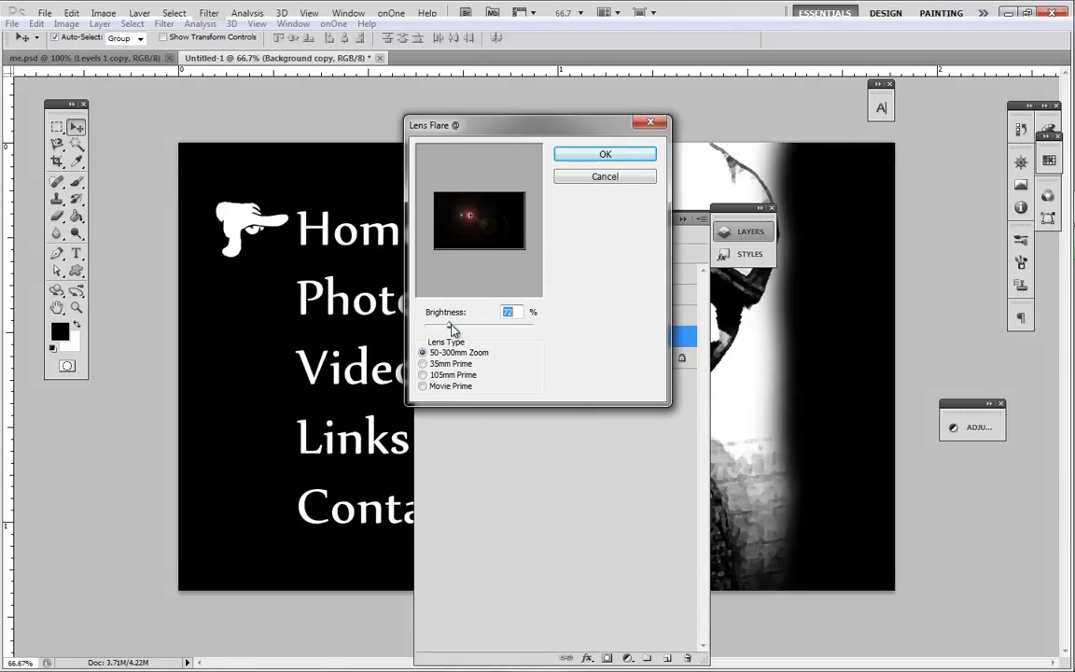
{"action": "left_click", "coordinate": [452, 208]}
{"action": "left_click", "coordinate": [582, 158]}
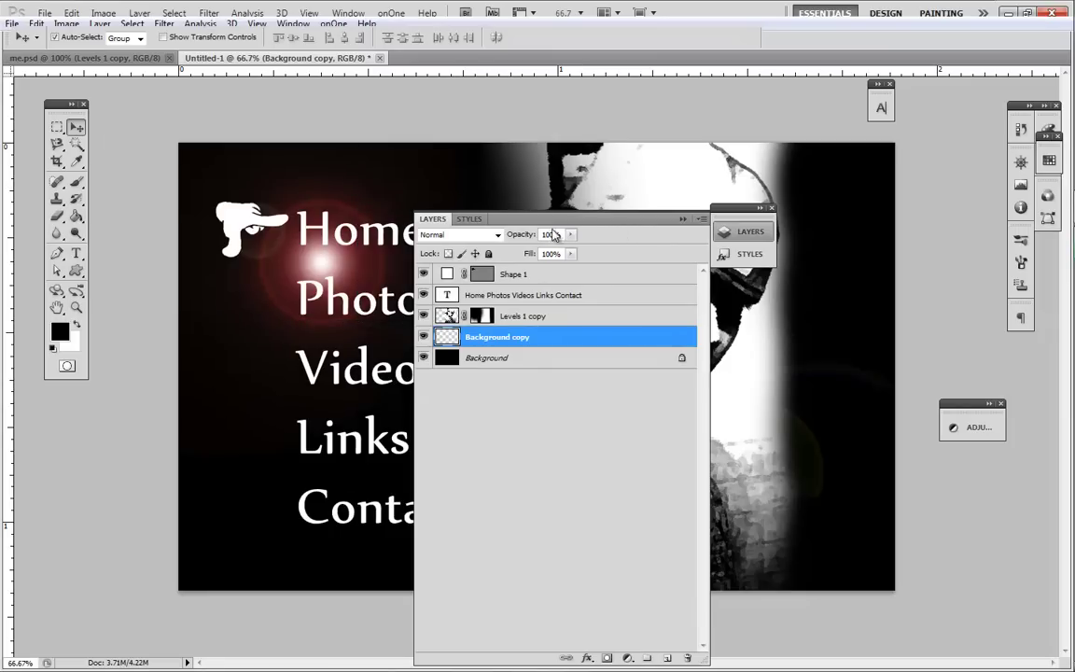
- Collapse the layer list and move the lens flare layer up and left so the glow sits behind the hand's fingertip
{"action": "left_click_drag", "start_coordinate": [551, 234], "coordinate": [738, 301]}
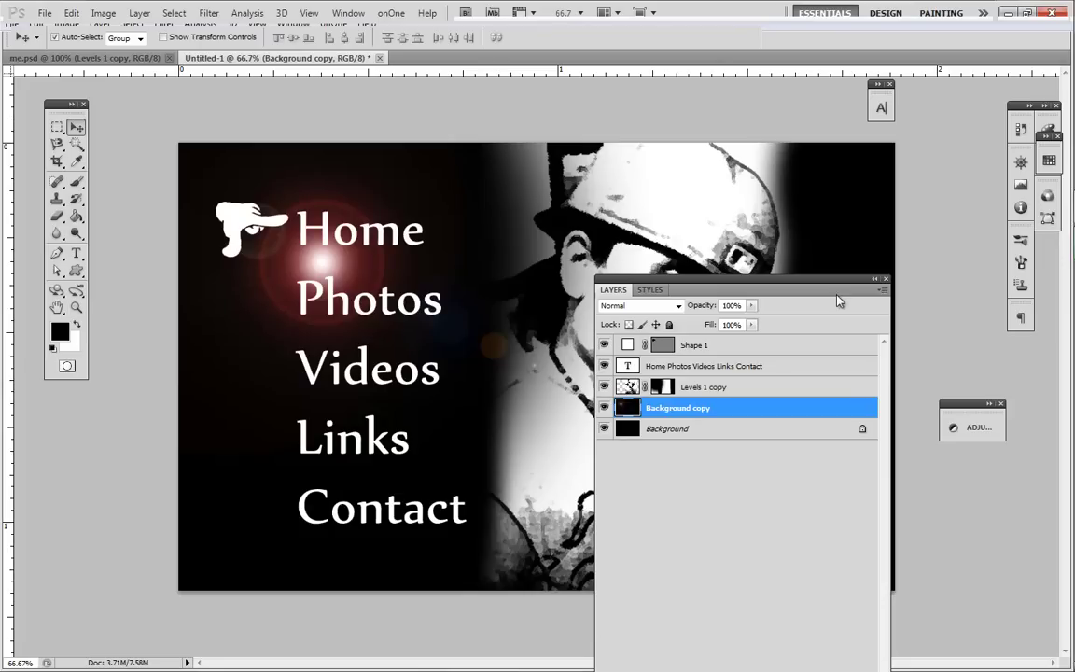
{"action": "left_click", "coordinate": [874, 281]}
{"action": "mouse_move", "coordinate": [323, 270]}
{"action": "left_mouse_down"}
{"action": "mouse_move", "coordinate": [297, 235]}
{"action": "mouse_move", "coordinate": [324, 273]}
{"action": "left_mouse_up"}
{"action": "left_click", "coordinate": [472, 334]}
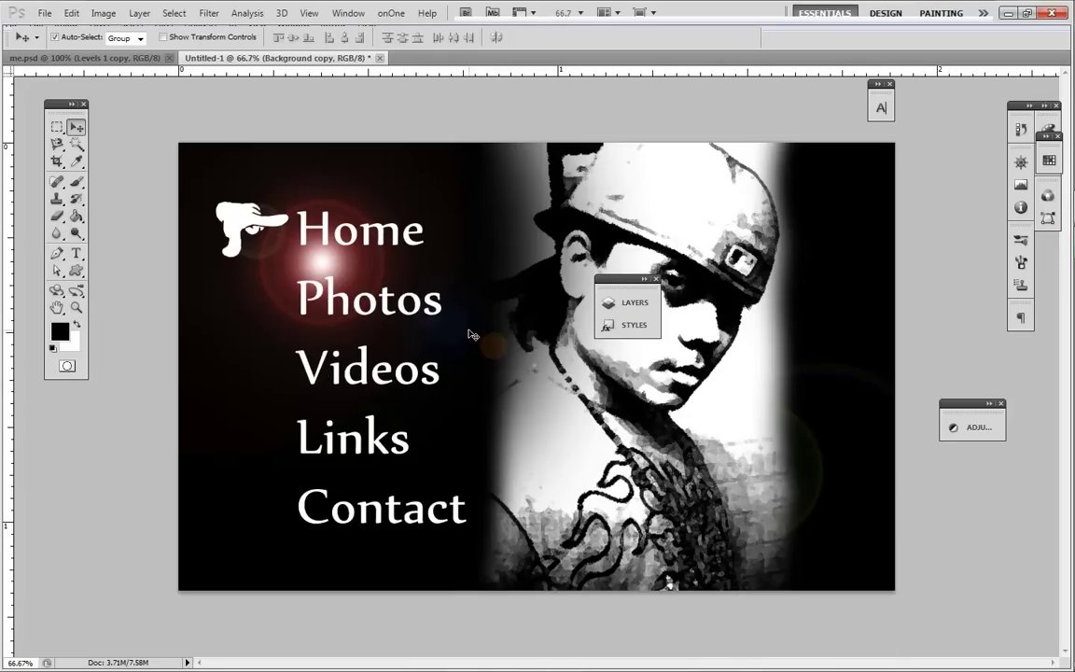
{"action": "left_click_drag", "start_coordinate": [457, 326], "coordinate": [422, 293]}
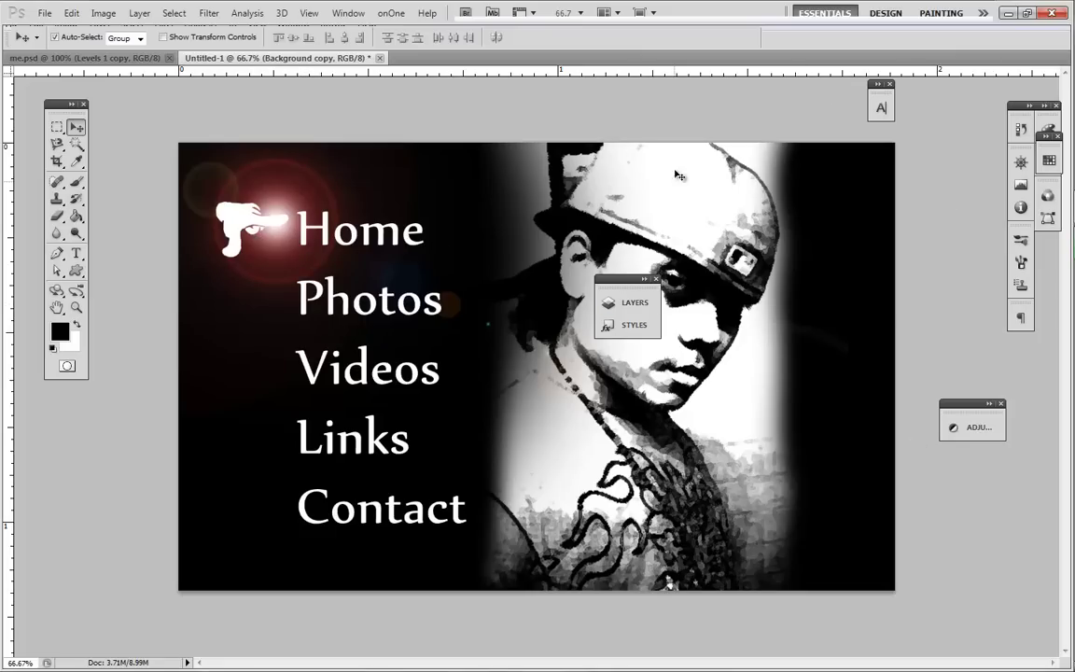
- Set the opacity of the Background copy lens flare layer to 43% and hide that layer
{"action": "left_click", "coordinate": [348, 12]}
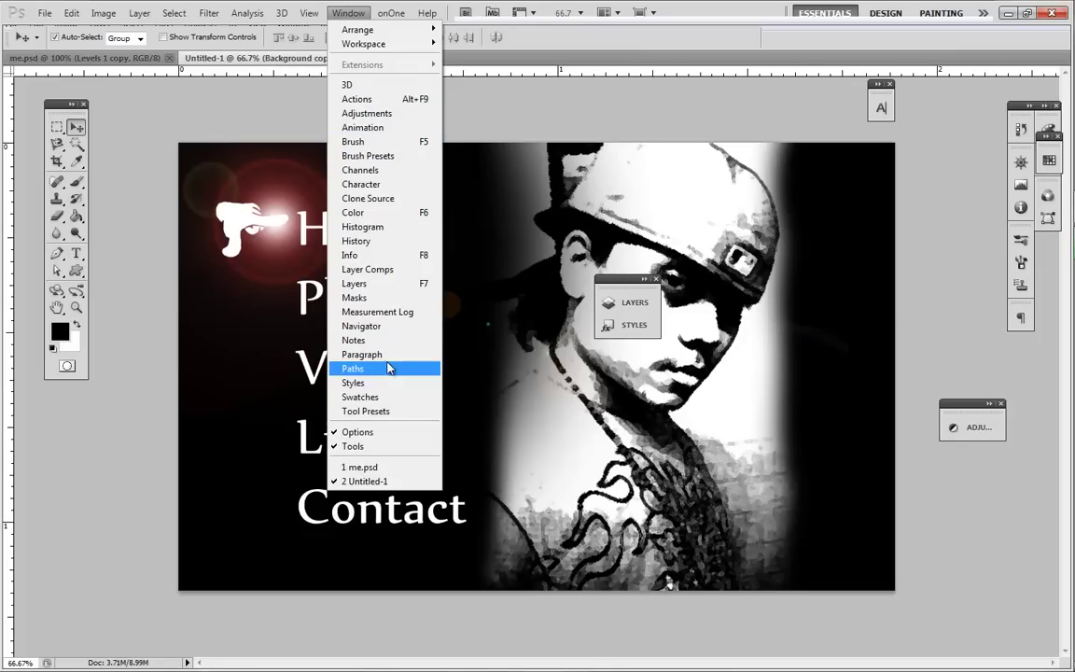
{"action": "left_click", "coordinate": [401, 284]}
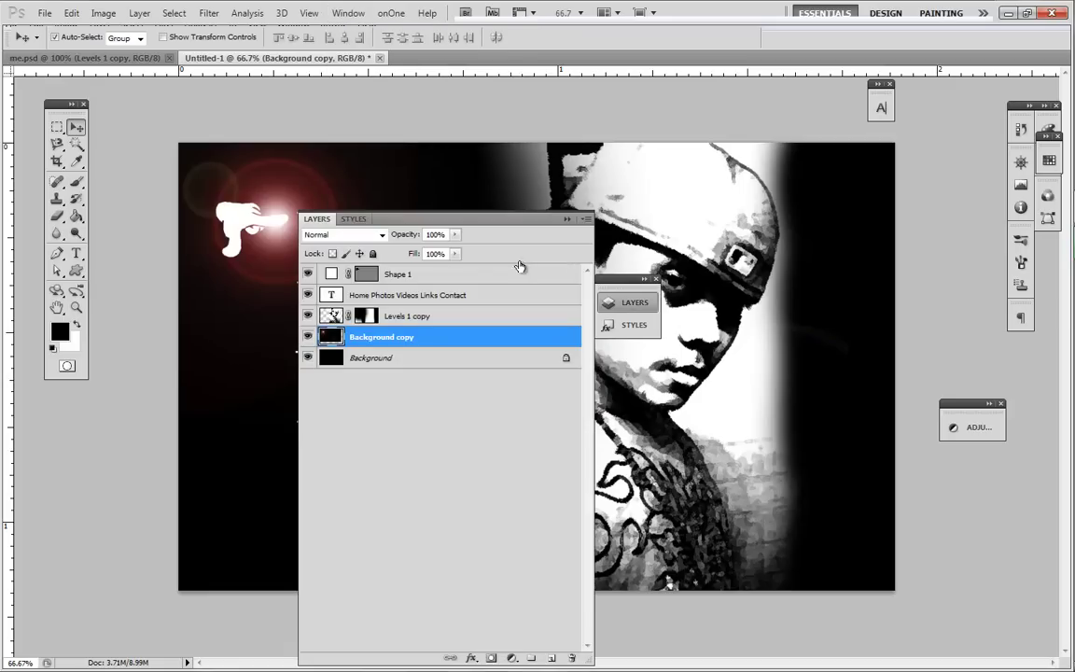
{"action": "left_click_drag", "start_coordinate": [407, 234], "coordinate": [377, 233]}
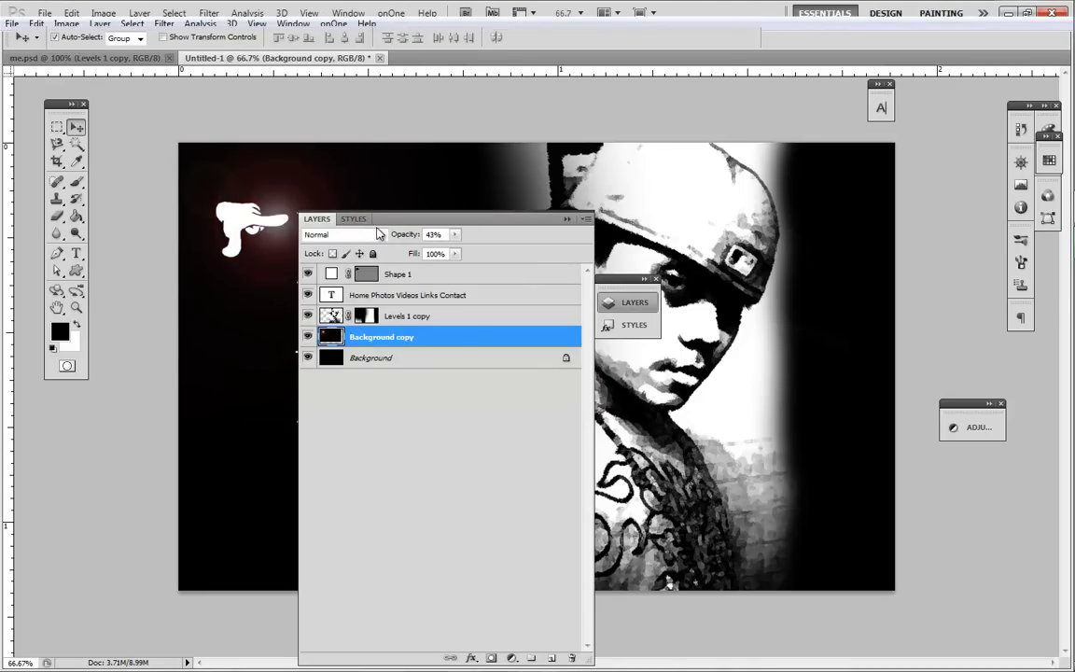
{"action": "left_click", "coordinate": [566, 220]}
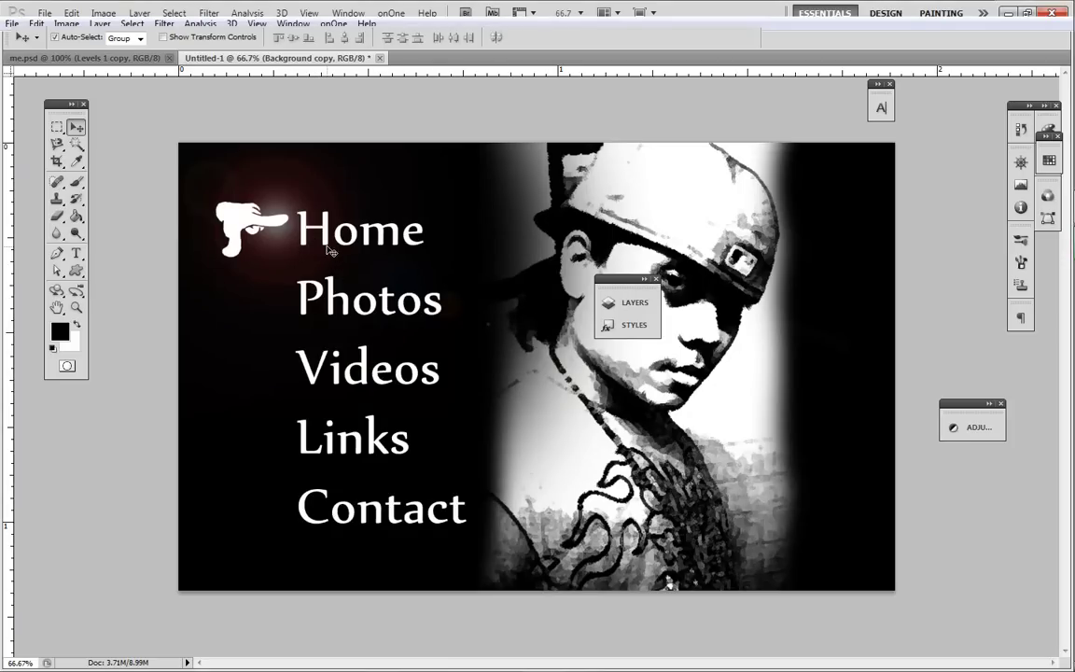
{"action": "left_click", "coordinate": [619, 302]}
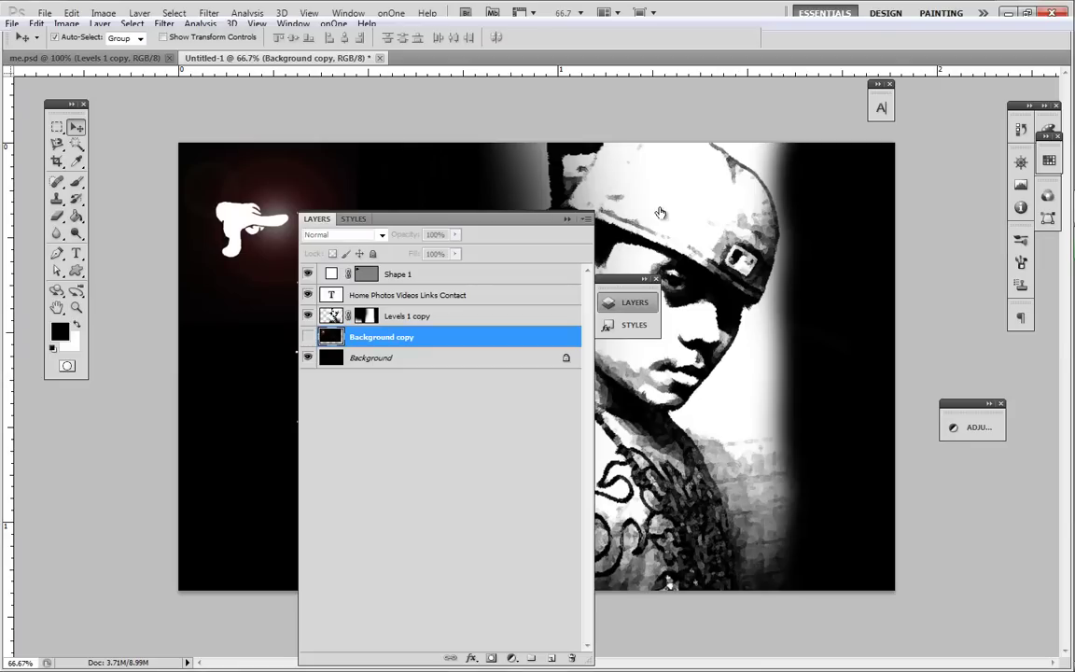
{"action": "left_click", "coordinate": [566, 218]}
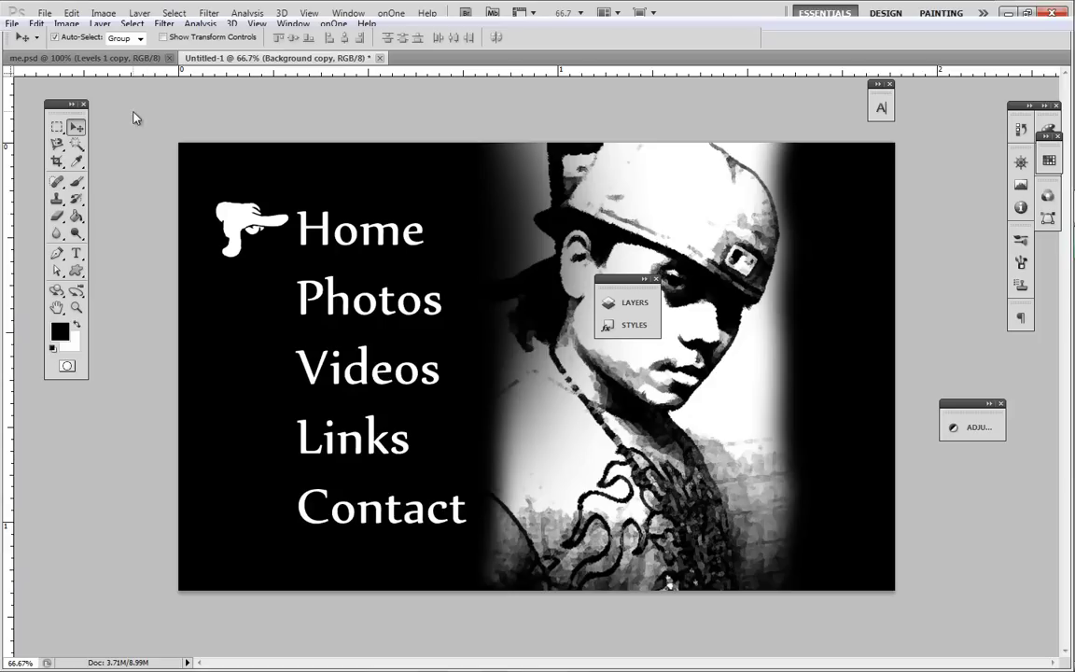
- Draw one slice around the pointing hand and the whole text menu from Home to Contact
{"action": "left_click", "coordinate": [57, 162]}
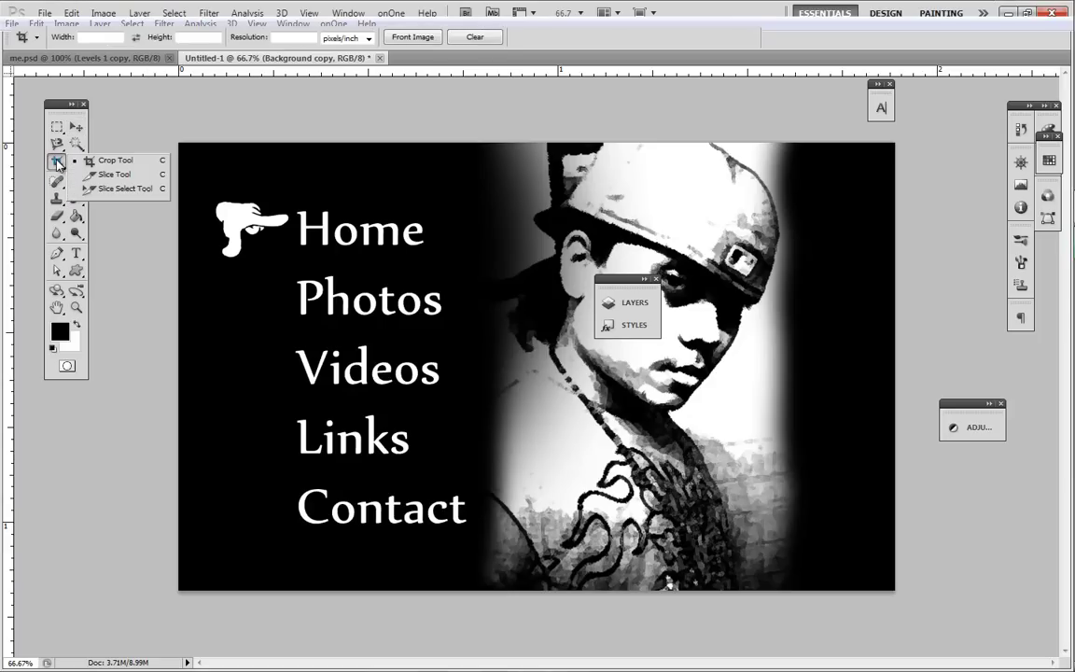
{"action": "left_click", "coordinate": [115, 175]}
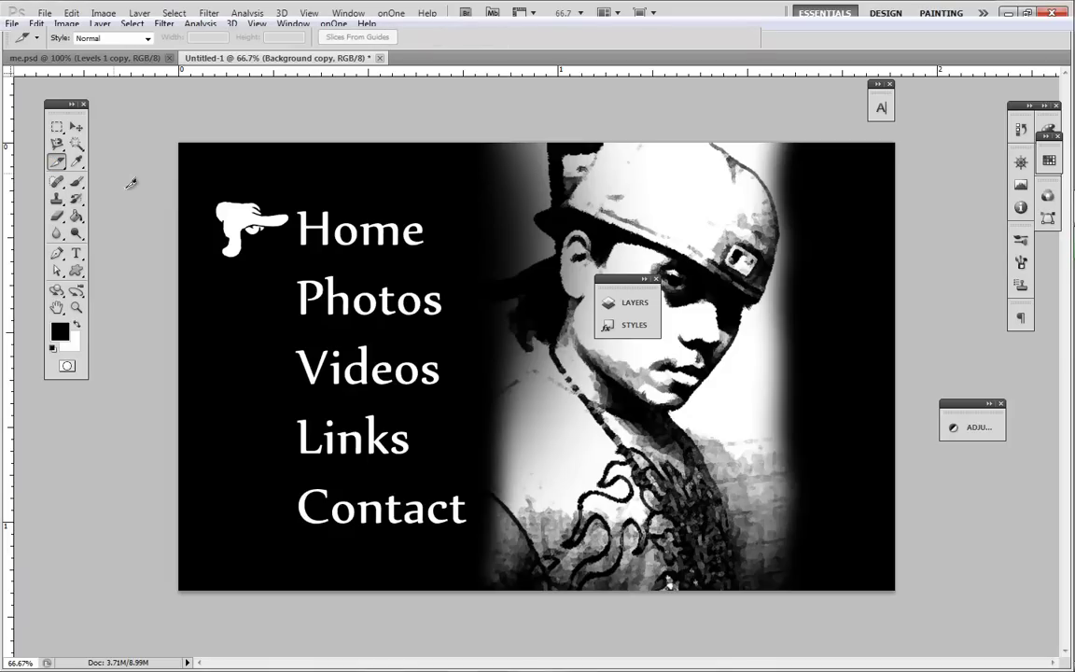
{"action": "left_click_drag", "start_coordinate": [207, 190], "coordinate": [478, 536]}
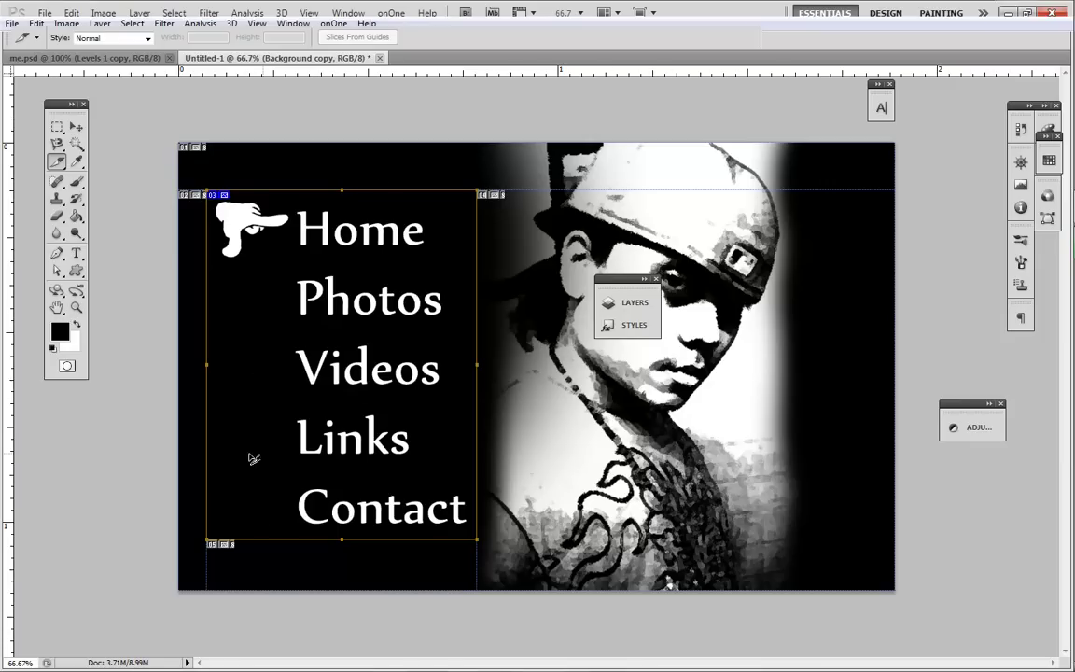
- Show the layer list beside the menu and duplicate the Shape 1 hand layer four times
{"action": "left_click", "coordinate": [76, 126]}
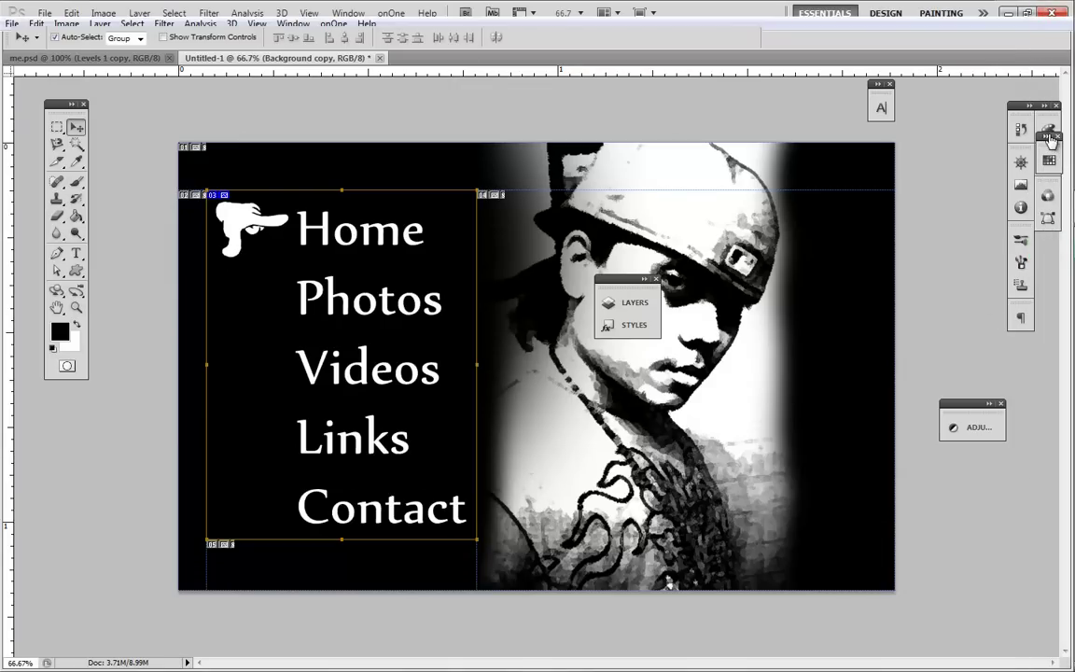
{"action": "left_click", "coordinate": [348, 16]}
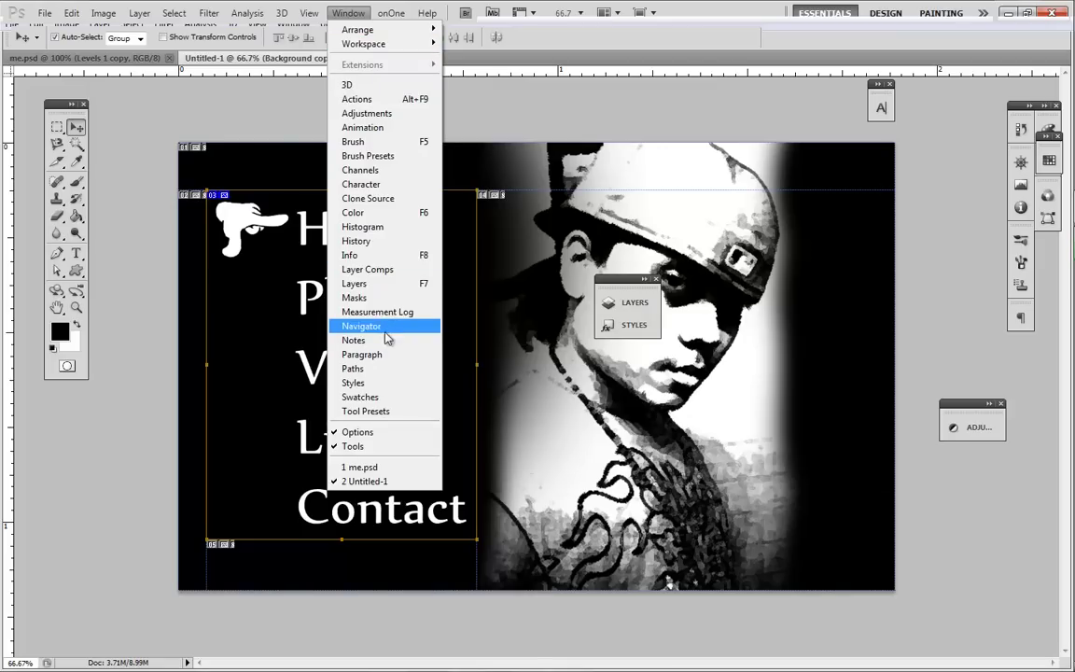
{"action": "left_click", "coordinate": [403, 282]}
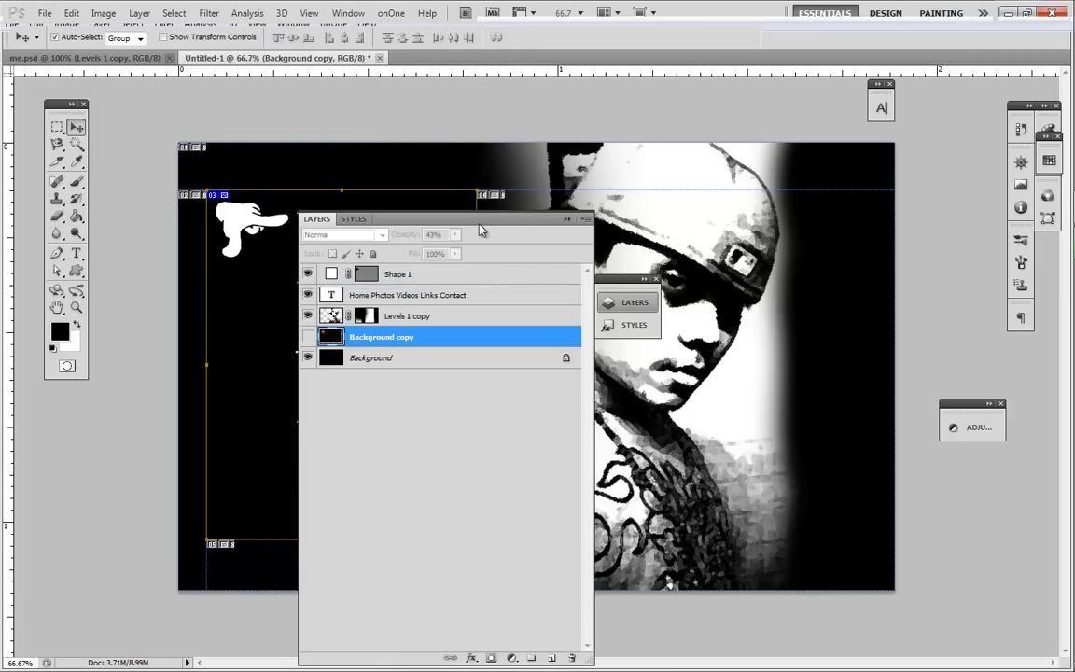
{"action": "left_click_drag", "start_coordinate": [550, 223], "coordinate": [806, 236]}
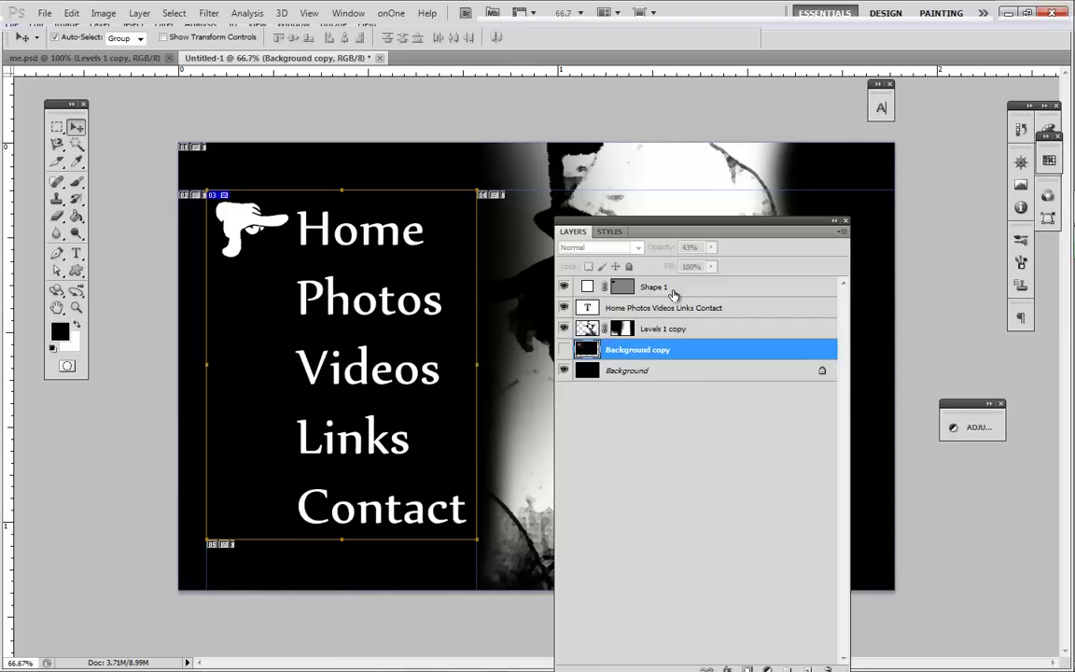
{"action": "left_click", "coordinate": [672, 289]}
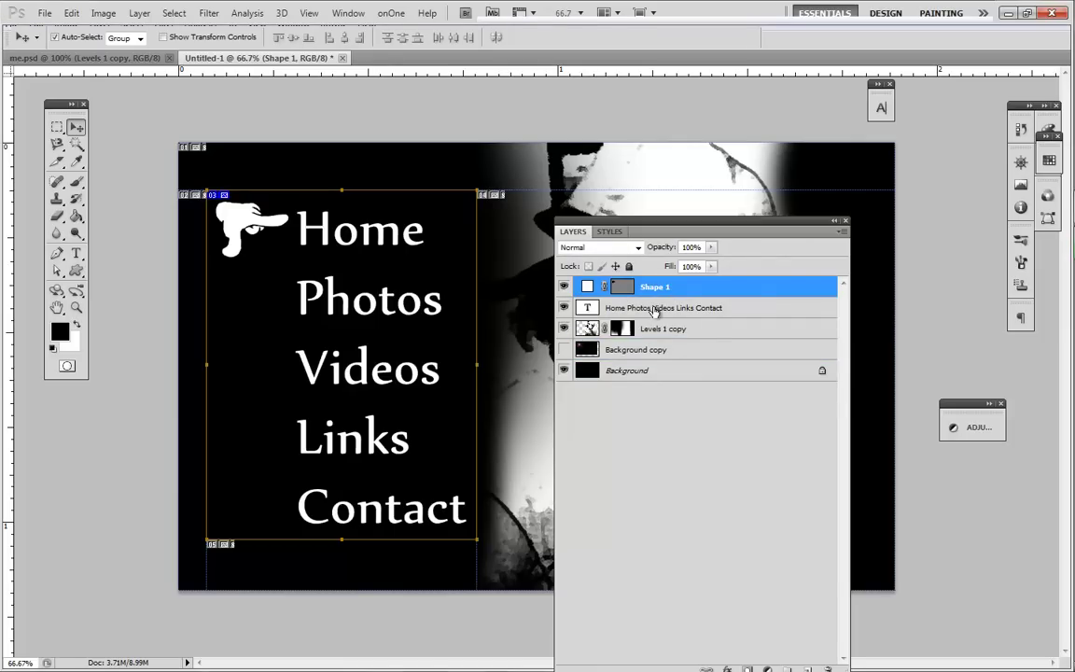
{"action": "key", "text": "ctrl+j"}
{"action": "key", "text": "ctrl+j"}
{"action": "key", "text": "ctrl+j"}
{"action": "key", "text": "ctrl+j"}
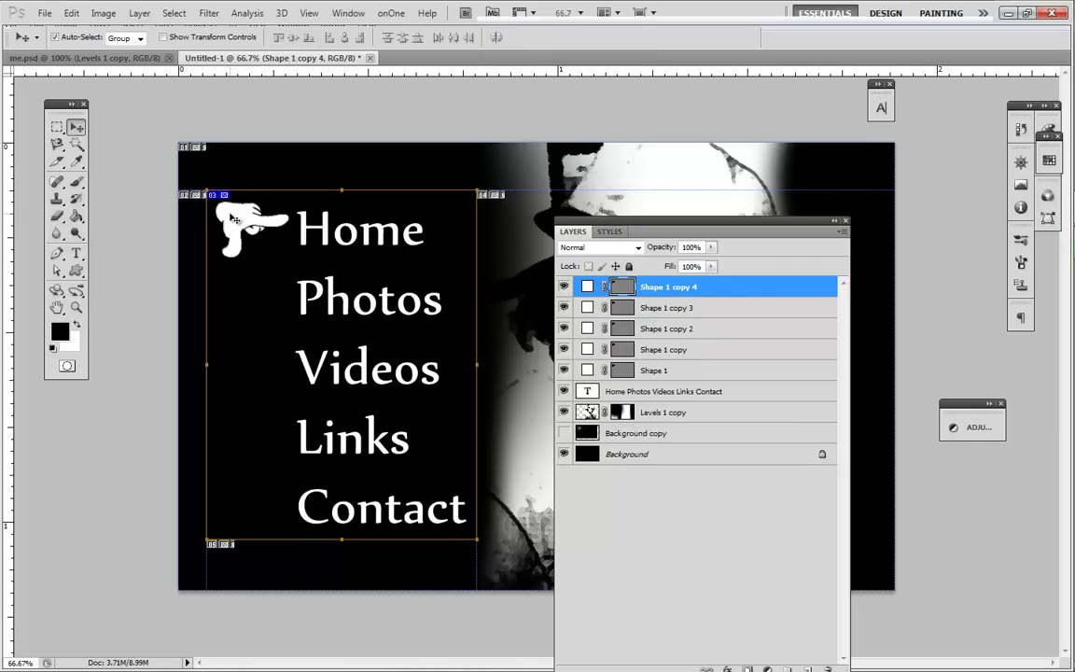
- Move the four duplicated hands down so one points at each of Photos, Videos, Links and Contact
{"action": "left_click_drag", "start_coordinate": [235, 217], "coordinate": [233, 287]}
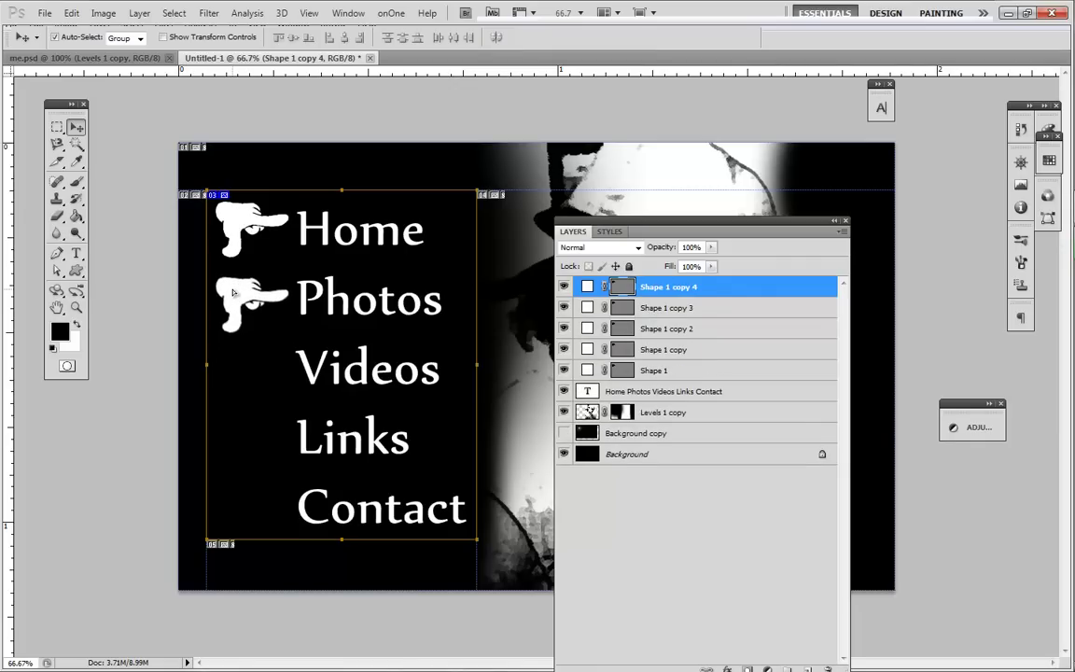
{"action": "left_click", "coordinate": [236, 222]}
{"action": "left_click_drag", "start_coordinate": [237, 222], "coordinate": [238, 366]}
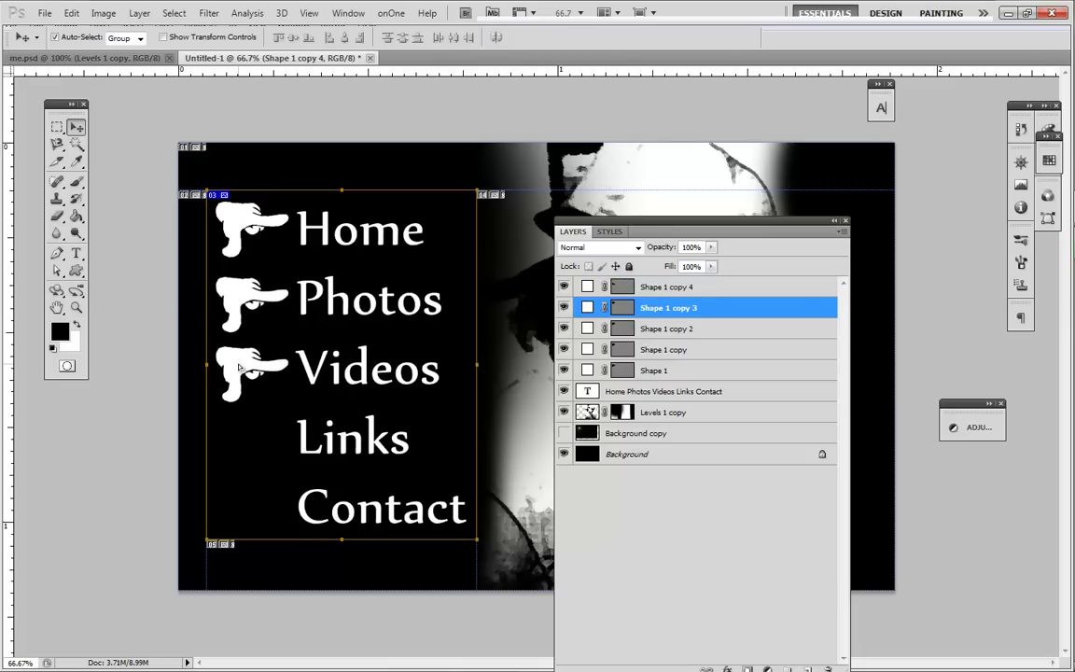
{"action": "left_click_drag", "start_coordinate": [237, 222], "coordinate": [244, 446]}
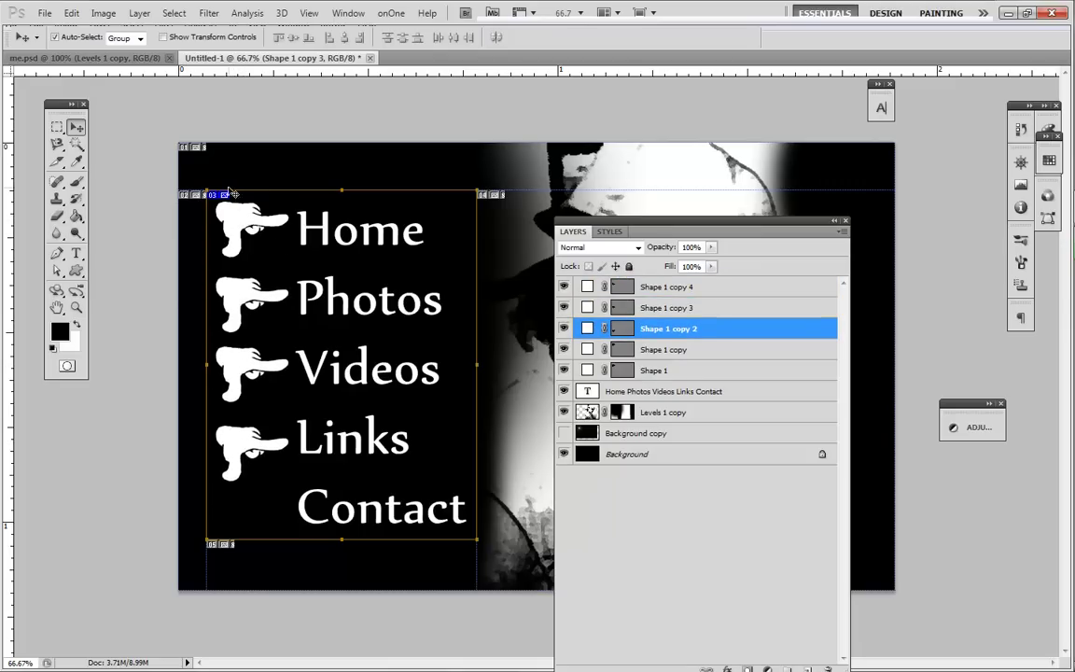
{"action": "left_click_drag", "start_coordinate": [237, 222], "coordinate": [266, 505]}
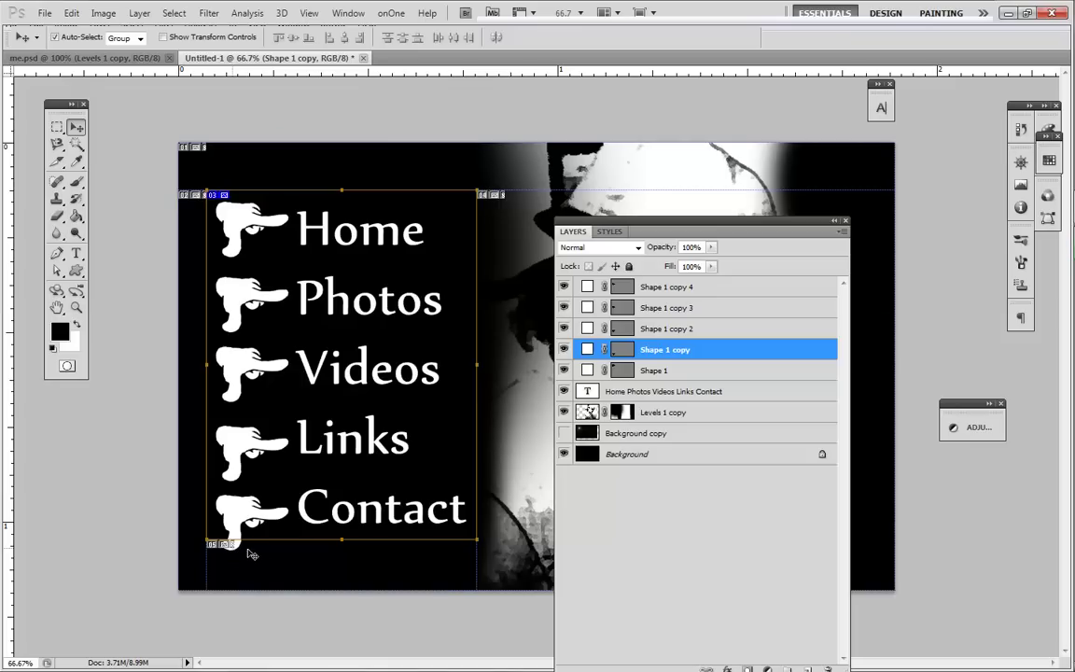
- Extend the lower edge of the menu slice with the Slice Select tool so it encloses the hand beside Contact
{"action": "left_click_drag", "start_coordinate": [57, 161], "coordinate": [94, 190]}
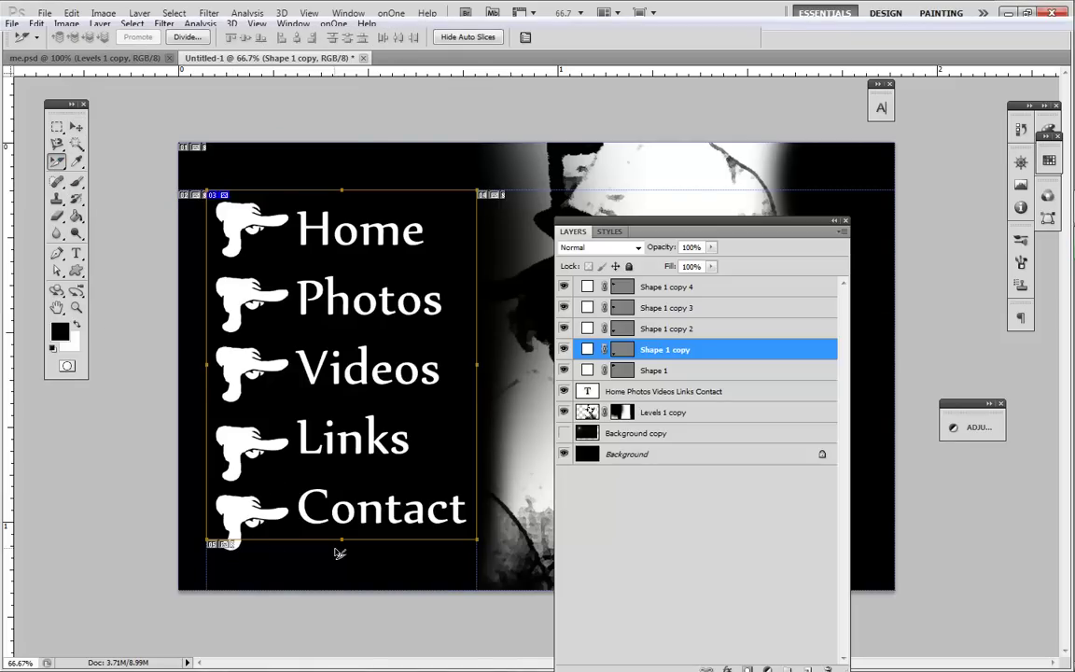
{"action": "left_click_drag", "start_coordinate": [342, 541], "coordinate": [338, 560]}
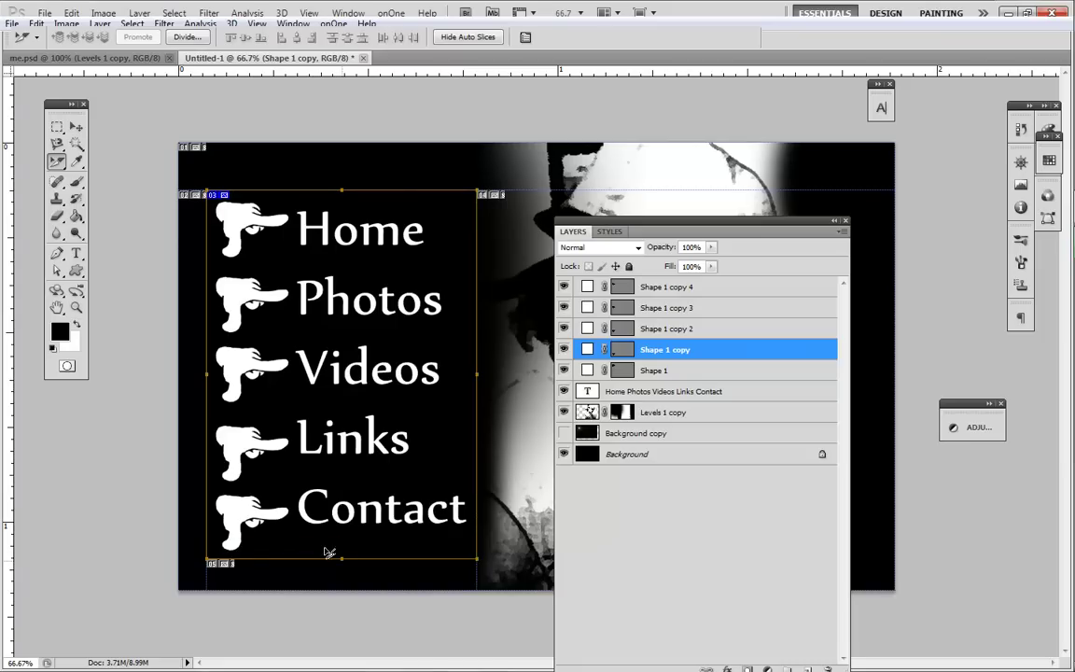
{"action": "left_click", "coordinate": [77, 127]}
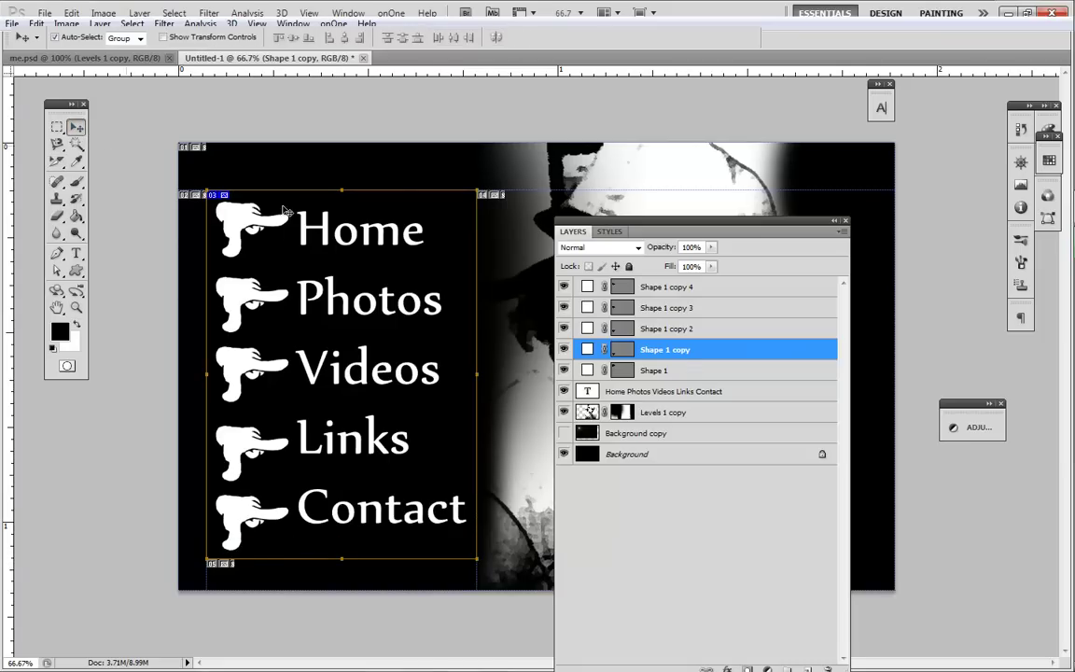
- Duplicate the menu text layer and put the copy with all five hand shape layers into a new layer group
{"action": "left_click", "coordinate": [672, 397]}
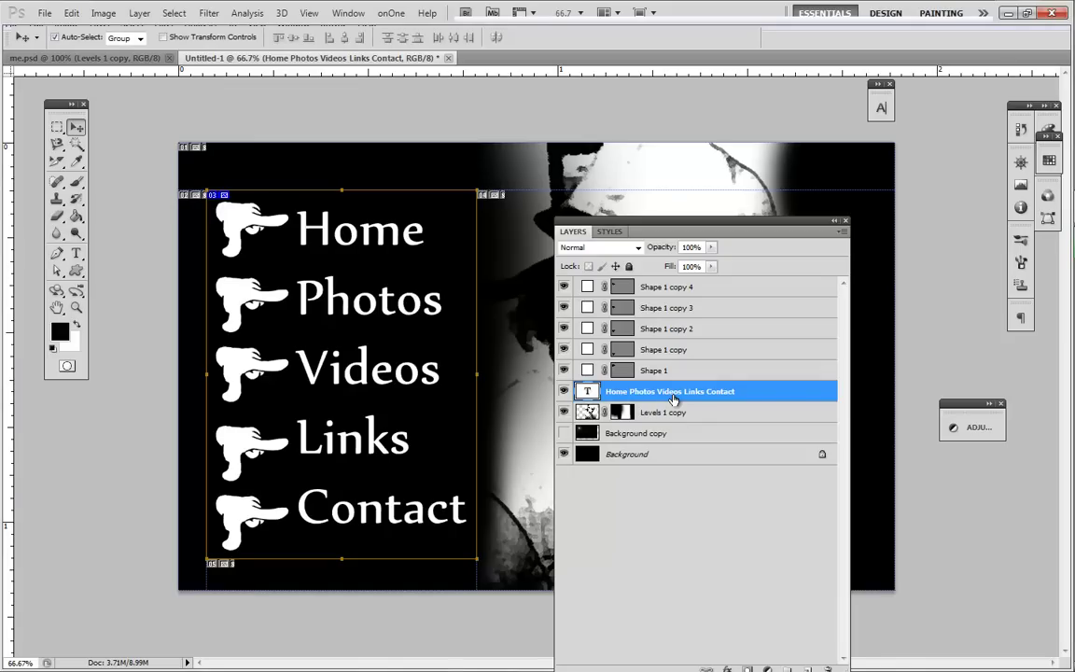
{"action": "key", "text": "ctrl+j"}
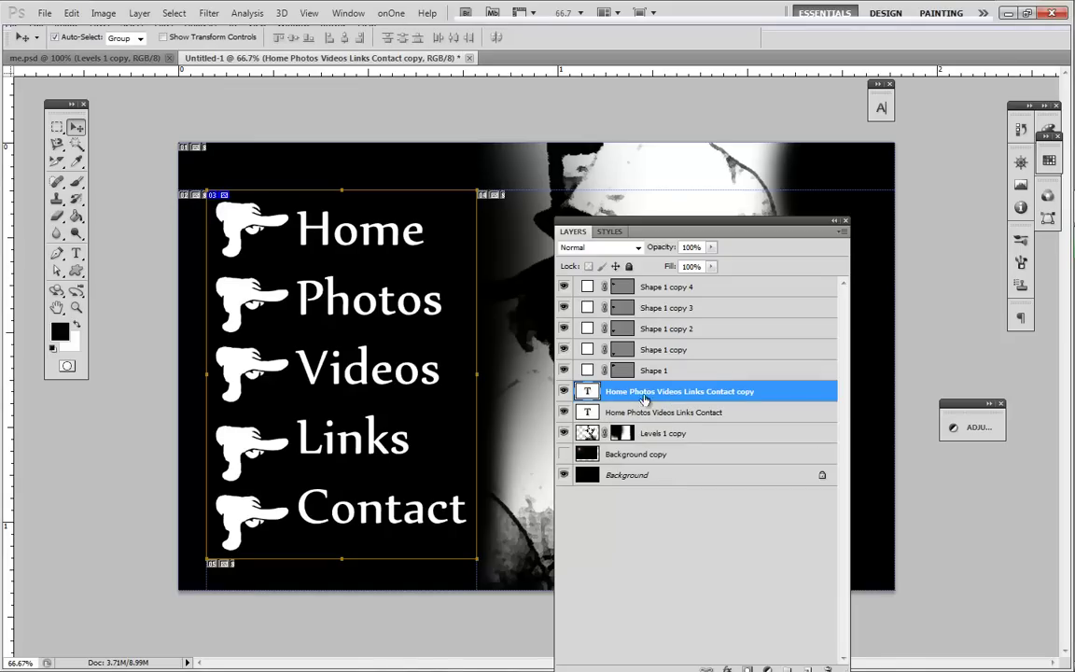
{"action": "left_click", "coordinate": [700, 295]}
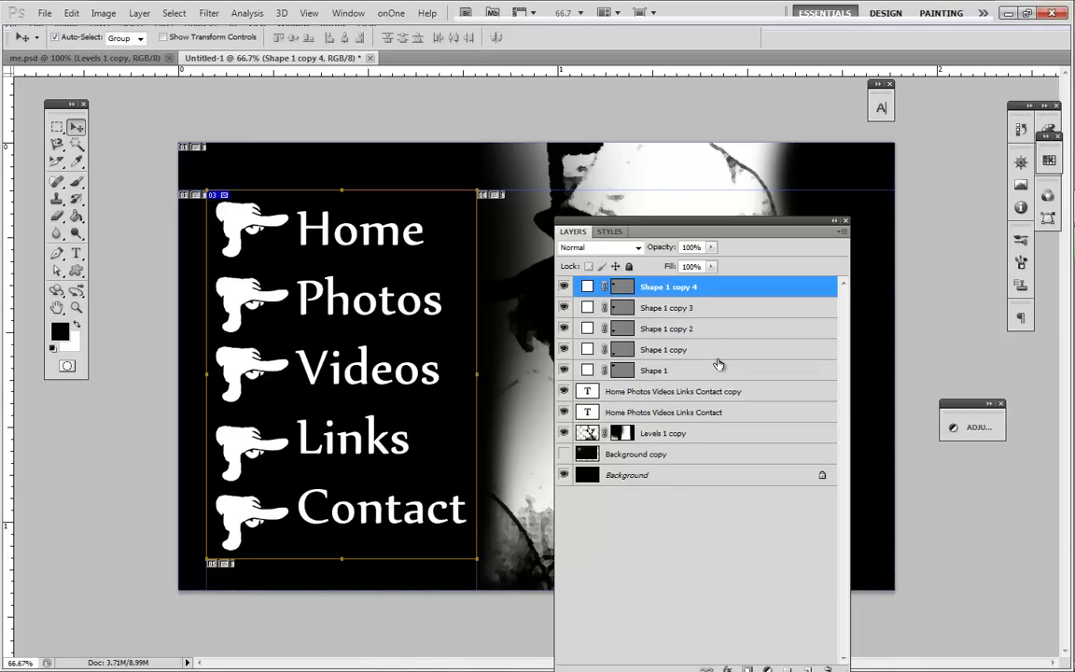
{"action": "left_click", "coordinate": [720, 393], "text": "shift"}
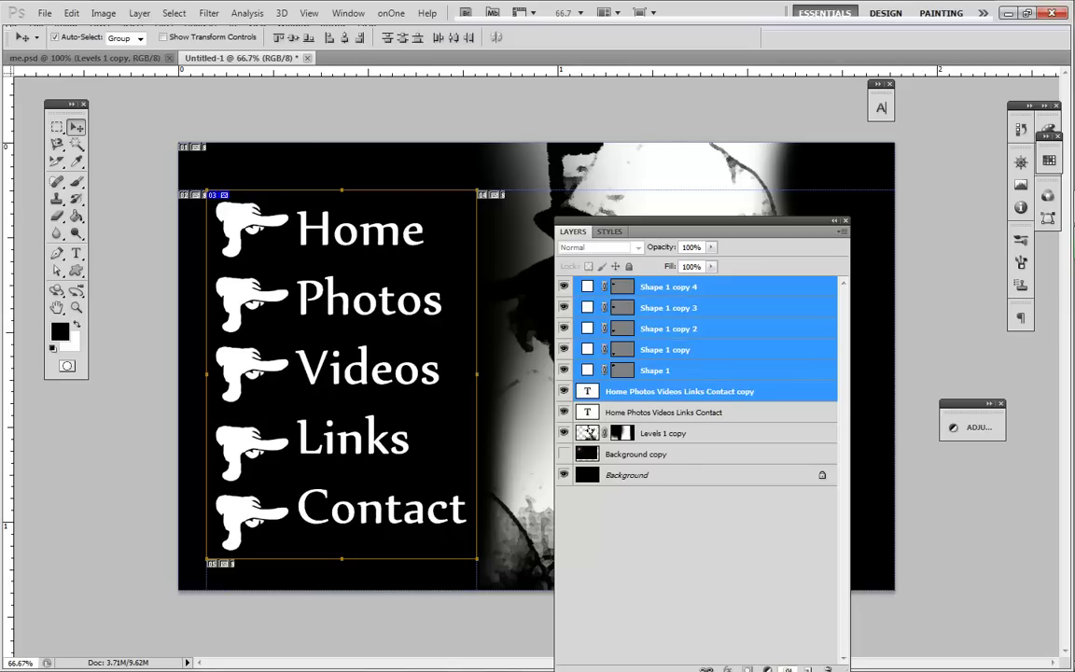
{"action": "key", "text": "ctrl+g"}
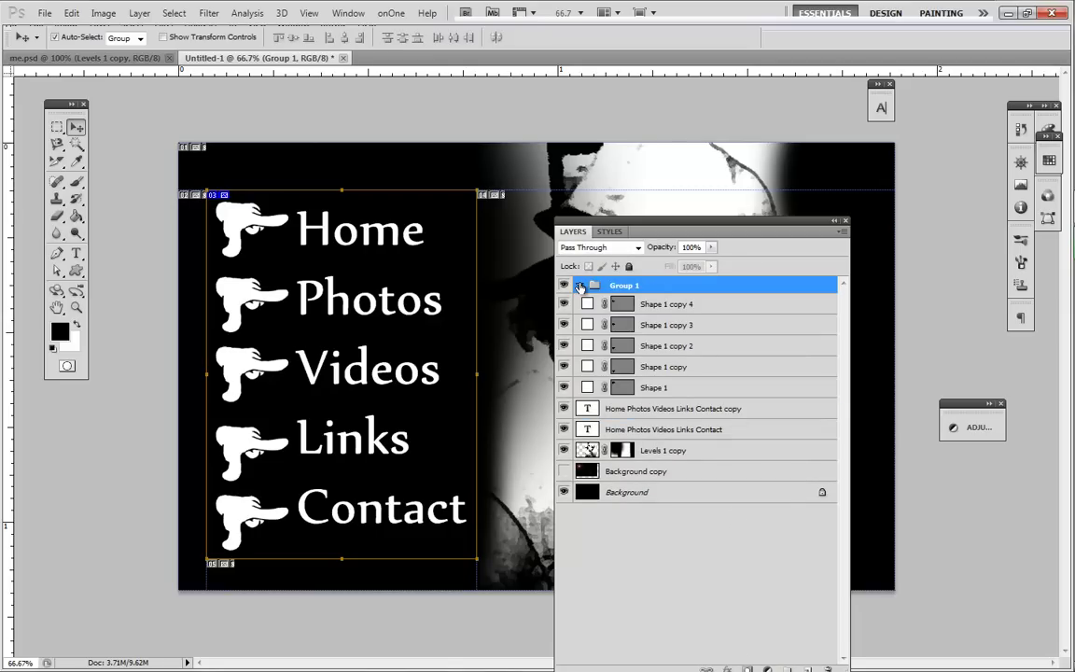
{"action": "left_click", "coordinate": [615, 303]}
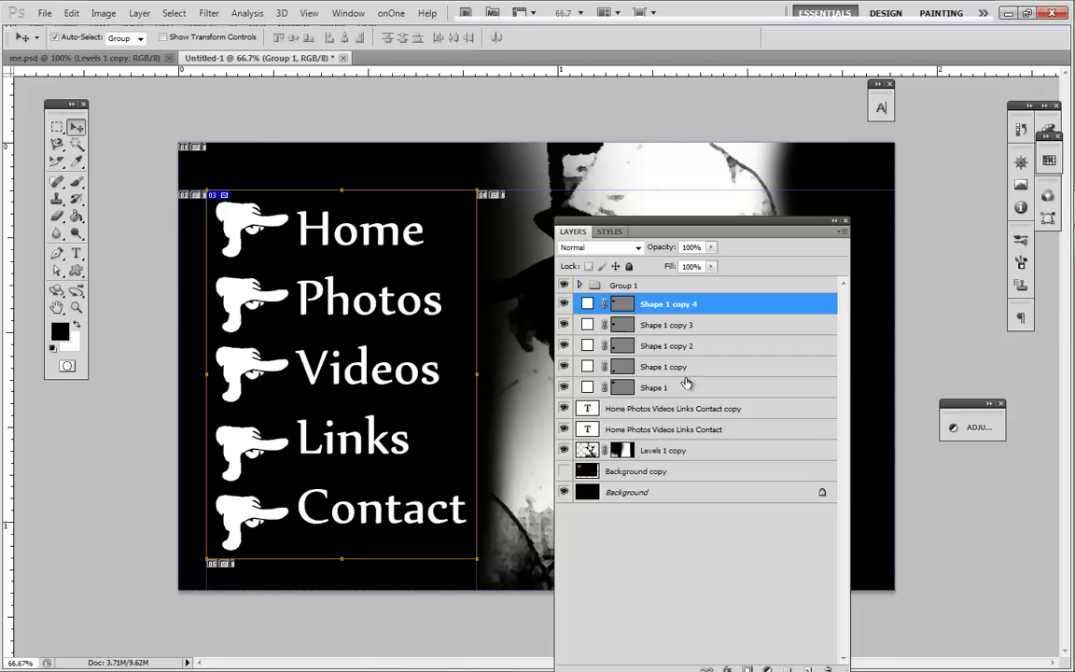
{"action": "left_click", "coordinate": [682, 410], "text": "shift"}
{"action": "left_click_drag", "start_coordinate": [618, 322], "coordinate": [691, 286]}
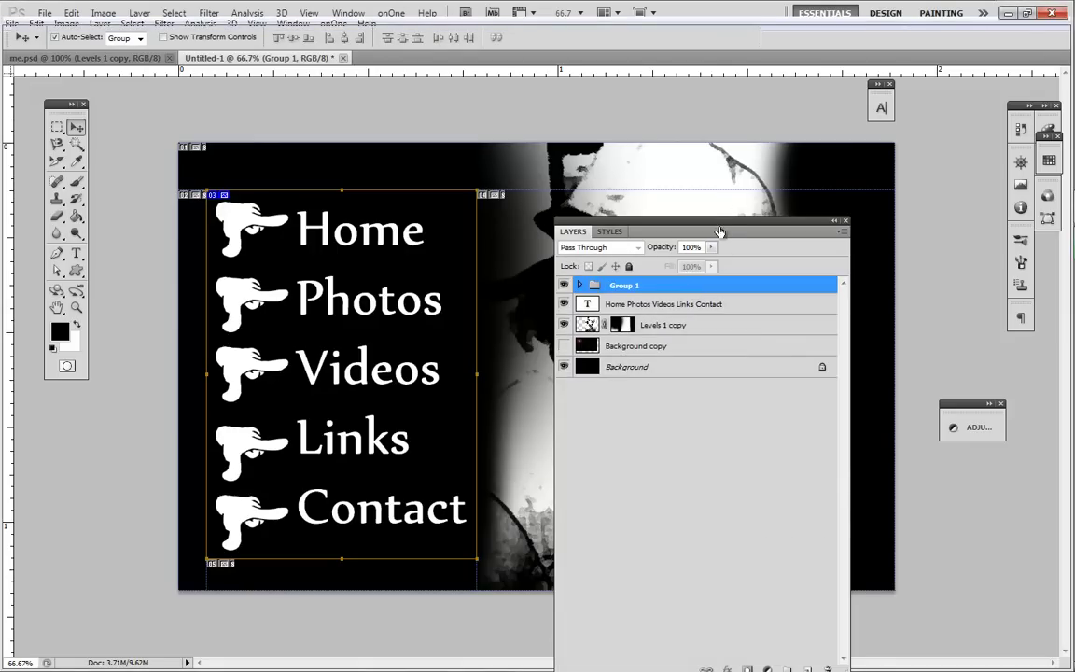
- Move the layer list off the portrait's face and compare the menu with the hands group hidden and shown
{"action": "left_click_drag", "start_coordinate": [742, 224], "coordinate": [896, 172]}
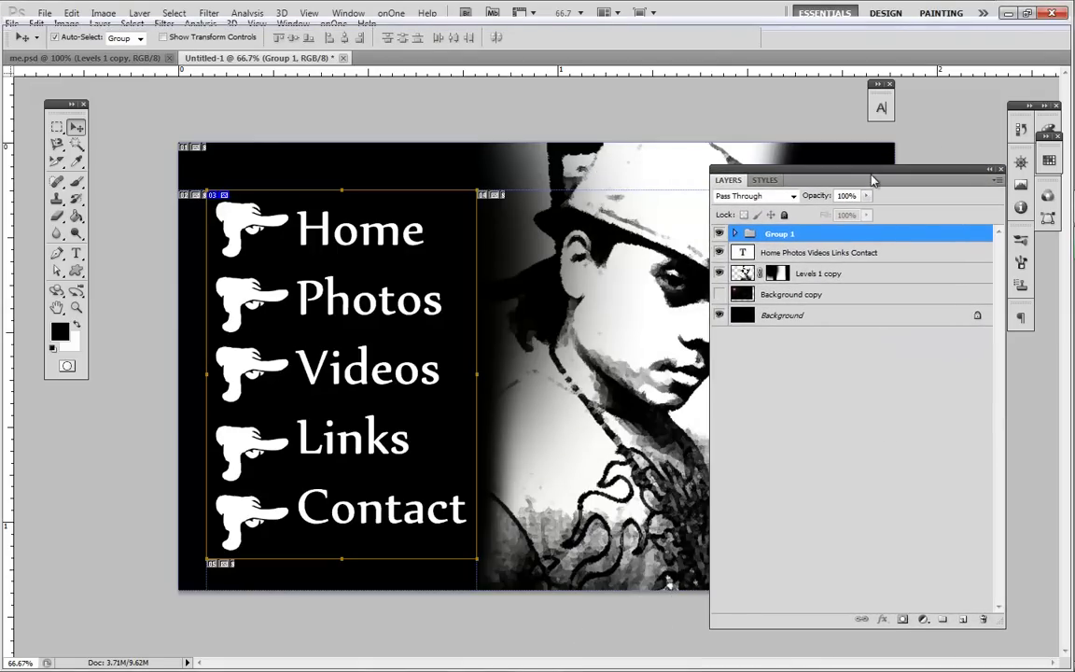
{"action": "left_click", "coordinate": [718, 234]}
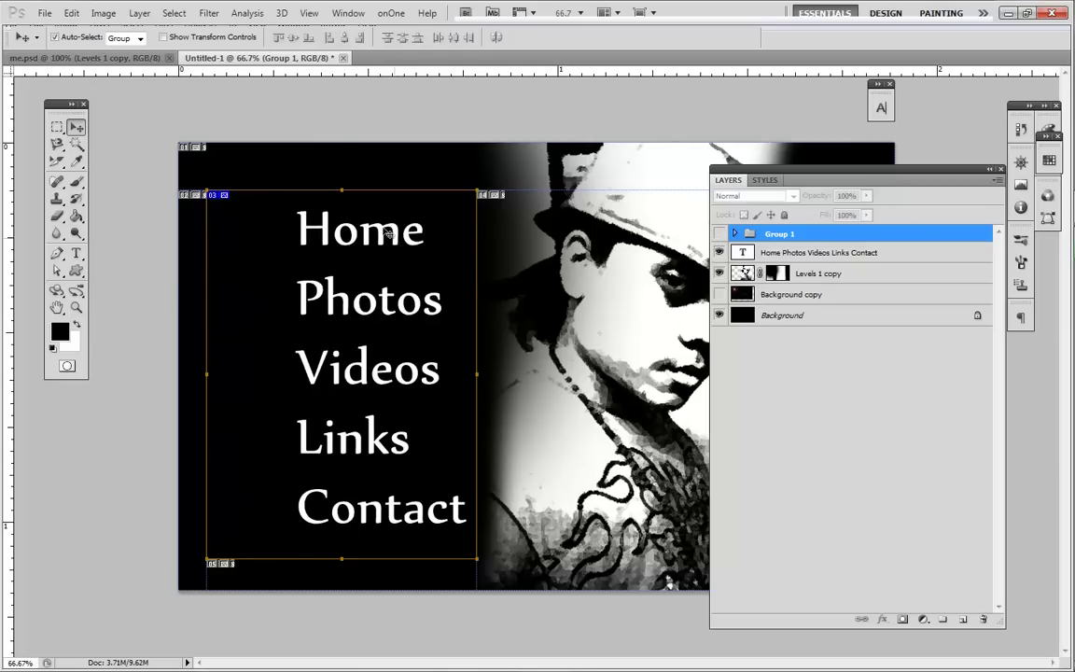
{"action": "left_click", "coordinate": [717, 234]}
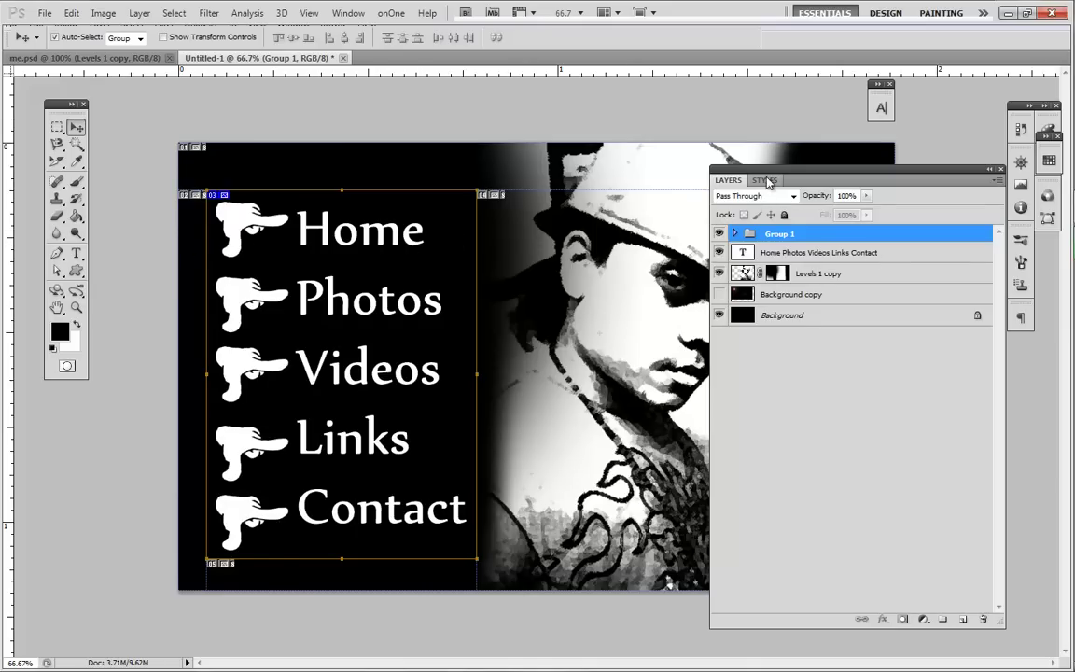
- Hide the layer group that holds the hand shapes and the menu text copy
{"action": "left_click", "coordinate": [989, 169]}
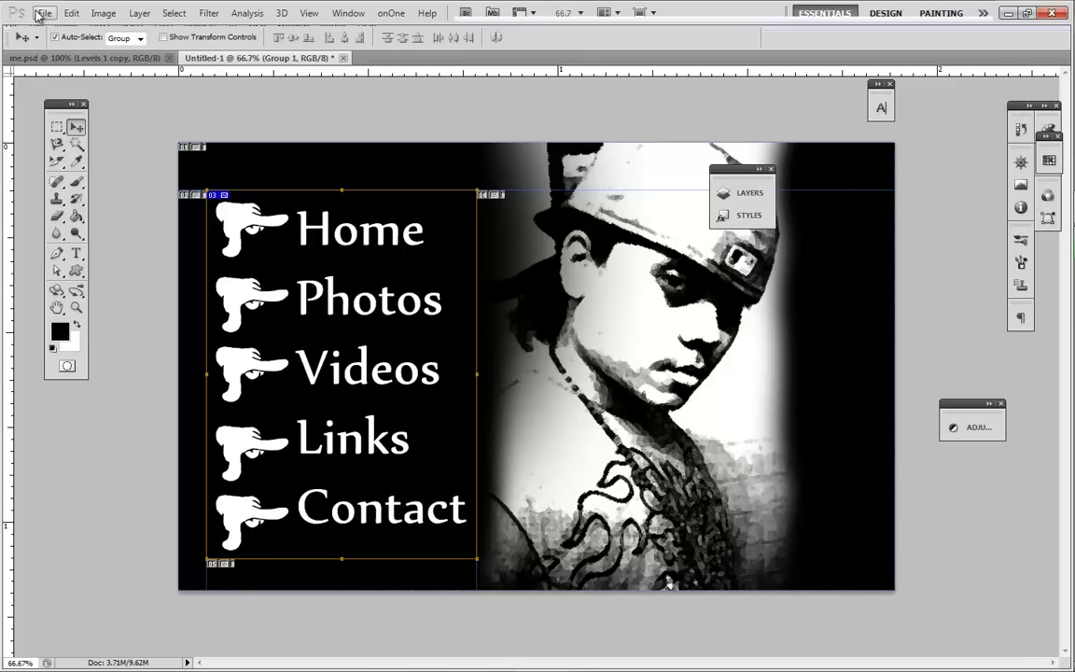
{"action": "left_click", "coordinate": [741, 192]}
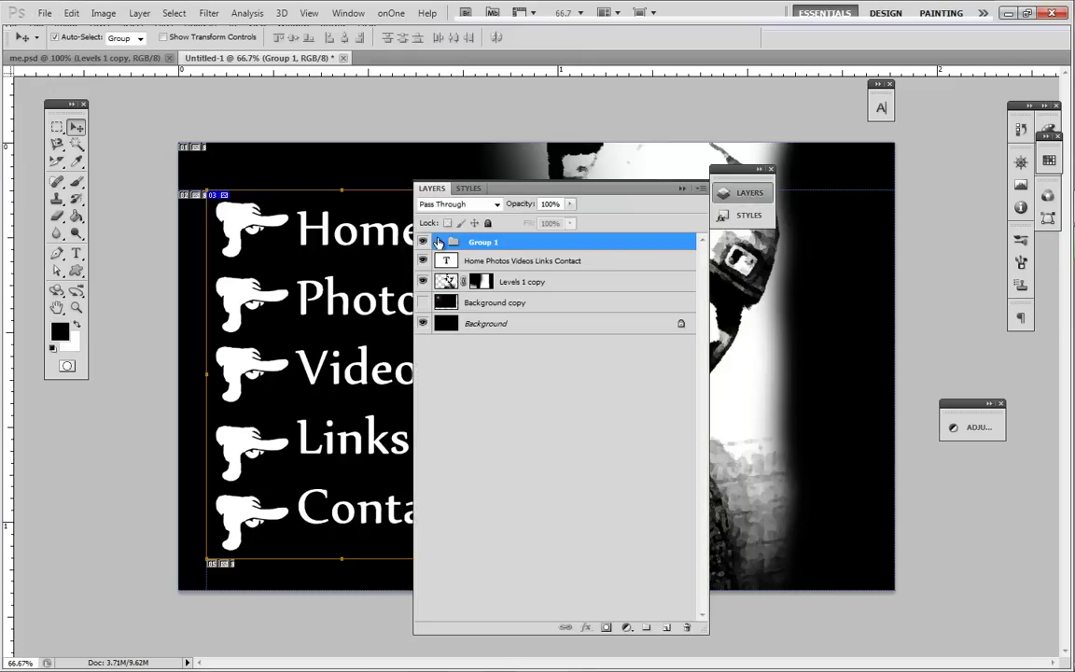
{"action": "left_click", "coordinate": [425, 241]}
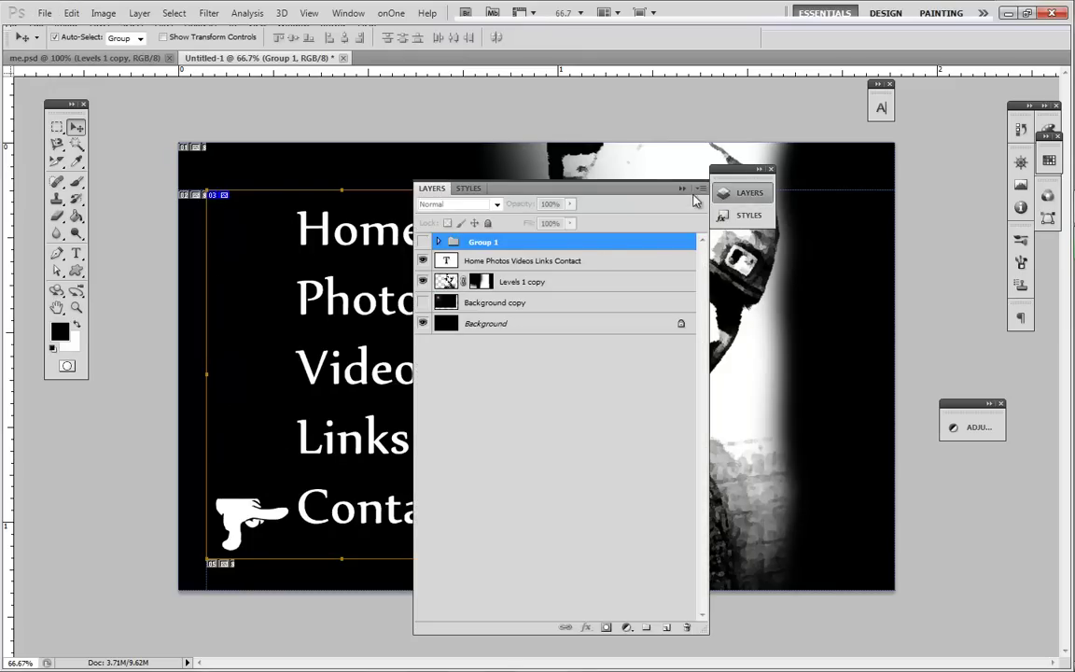
{"action": "left_click", "coordinate": [682, 188]}
{"action": "left_click", "coordinate": [44, 13]}
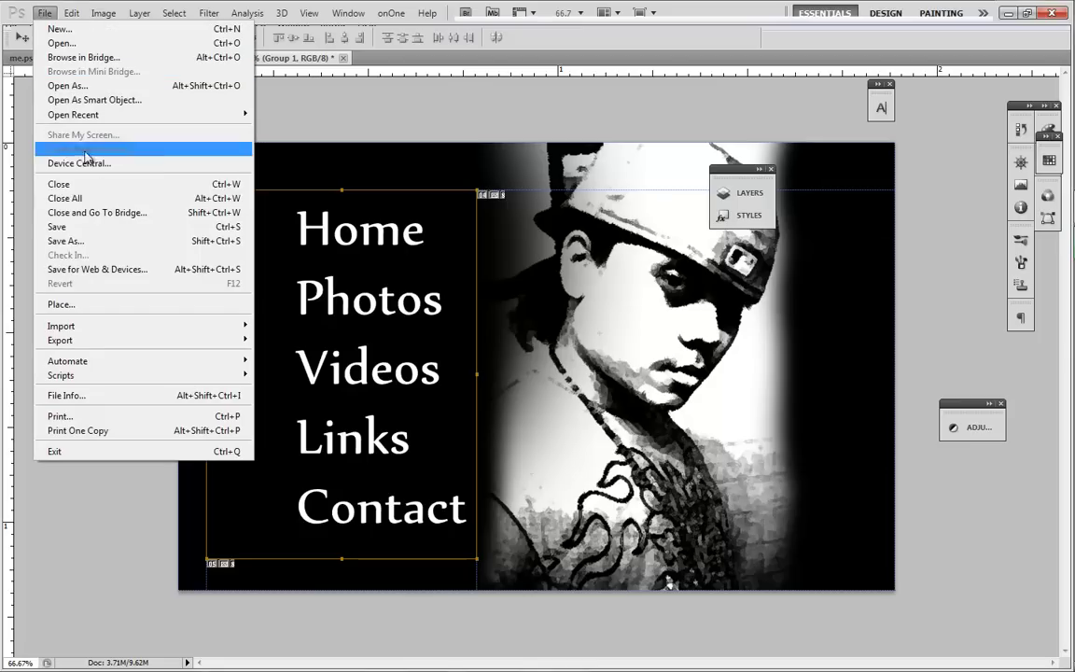
{"action": "left_click", "coordinate": [117, 269]}
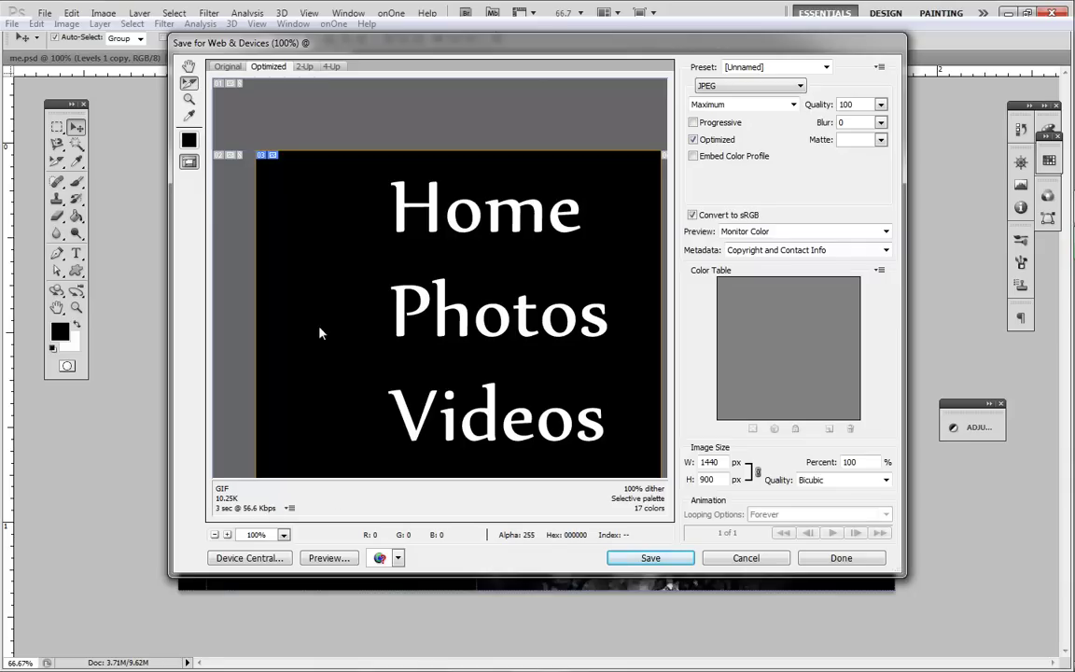
{"action": "left_click", "coordinate": [214, 535]}
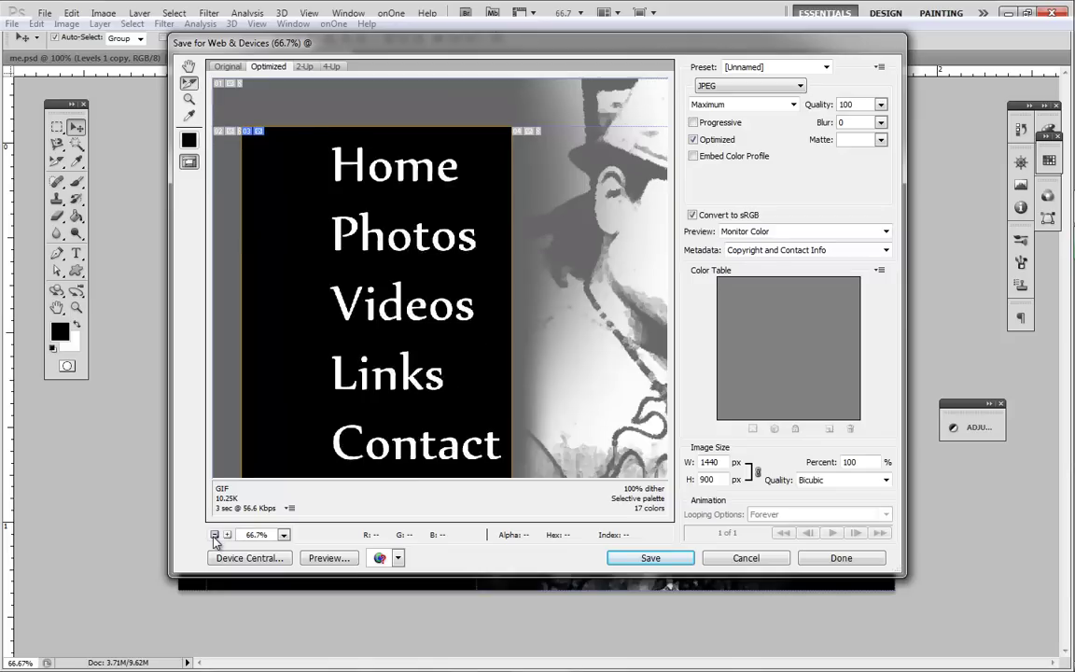
{"action": "left_click", "coordinate": [215, 536]}
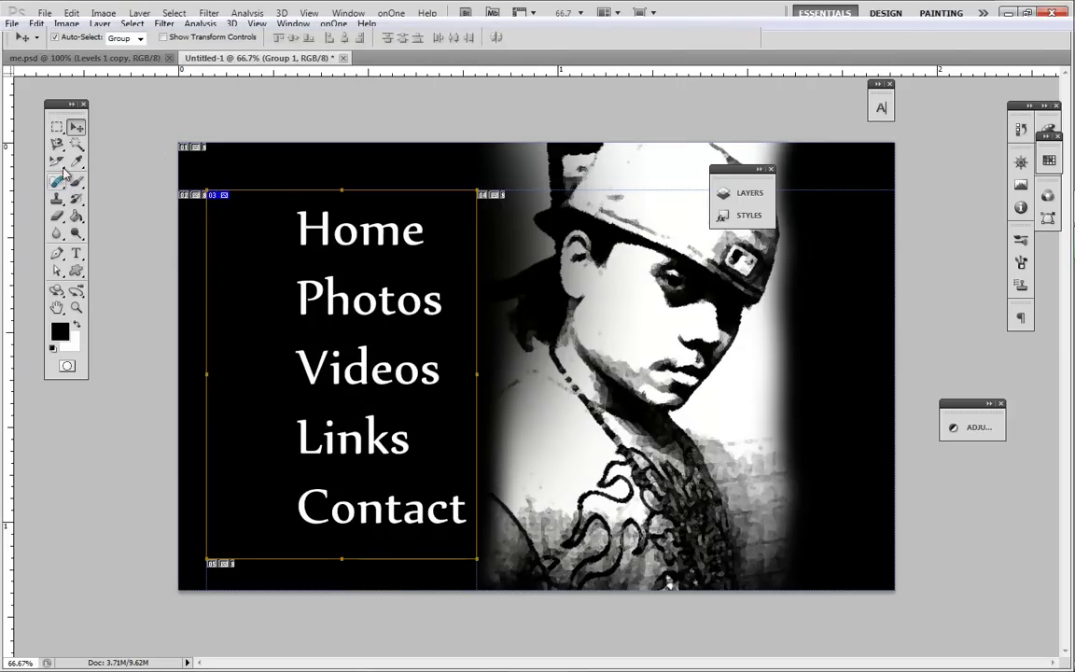
- Divide the menu slice horizontally into 5 evenly spaced slices, one for each menu entry
{"action": "left_click", "coordinate": [56, 160]}
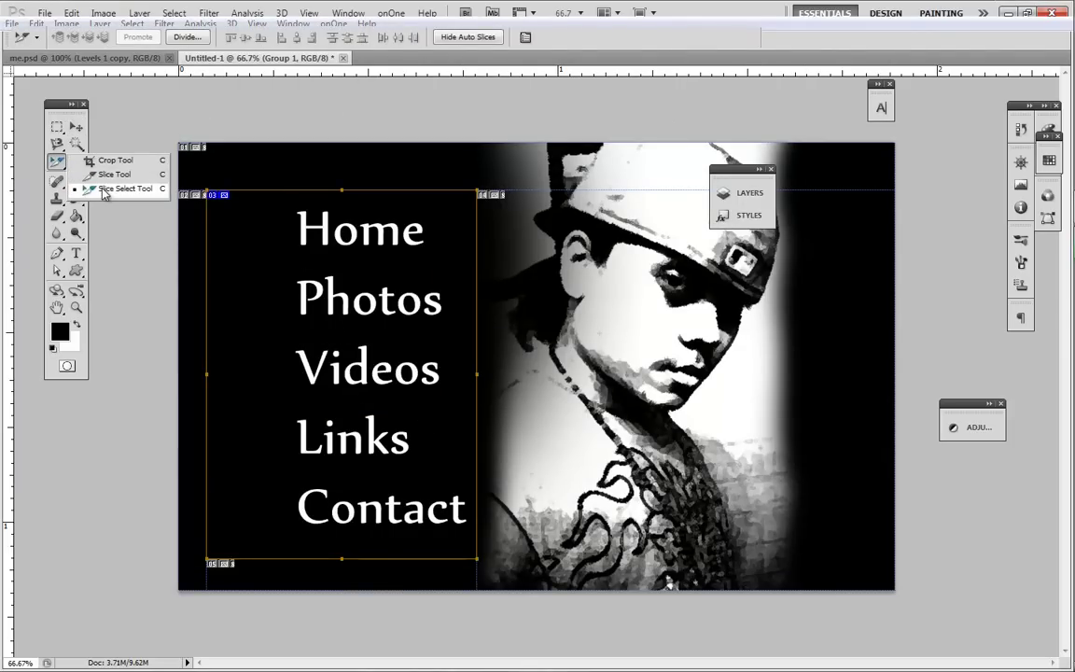
{"action": "left_click", "coordinate": [97, 186]}
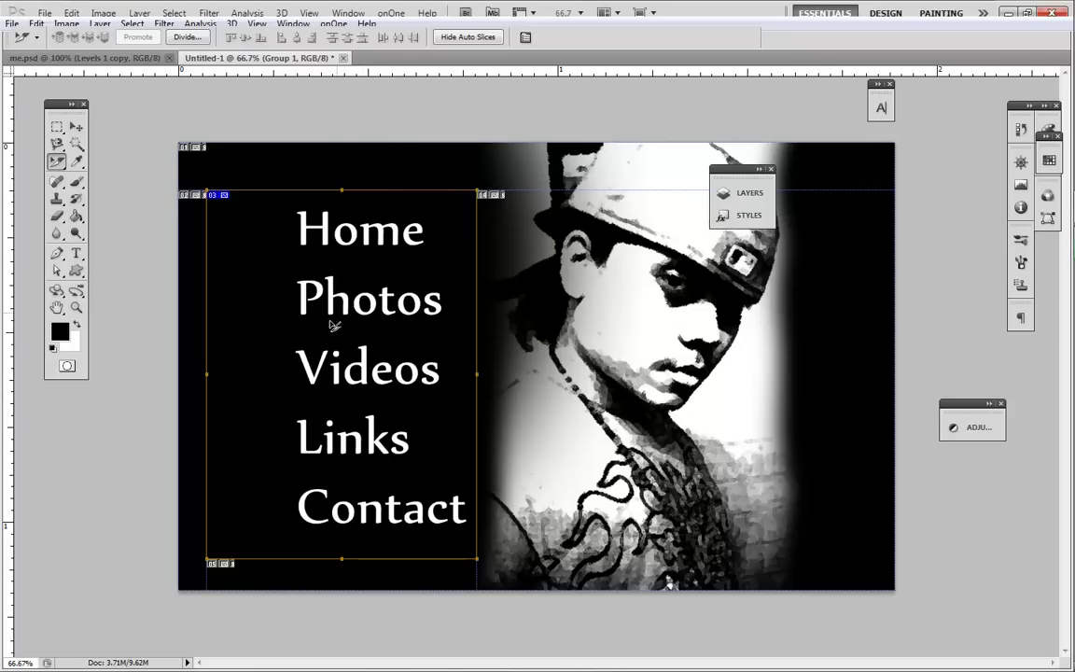
{"action": "left_click", "coordinate": [188, 37]}
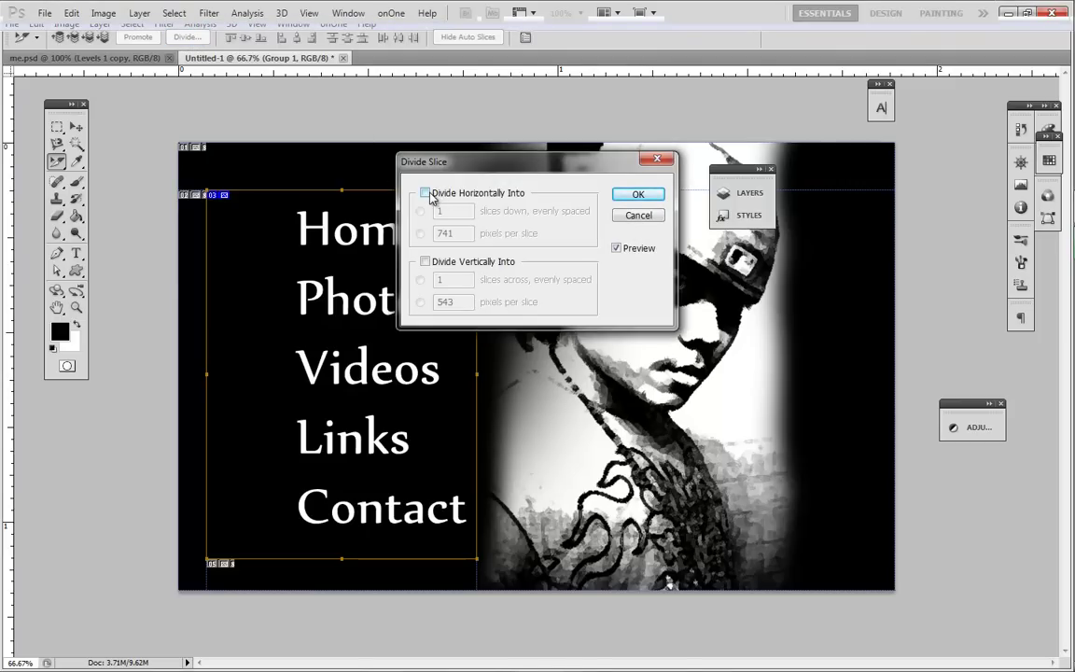
{"action": "left_click", "coordinate": [430, 197]}
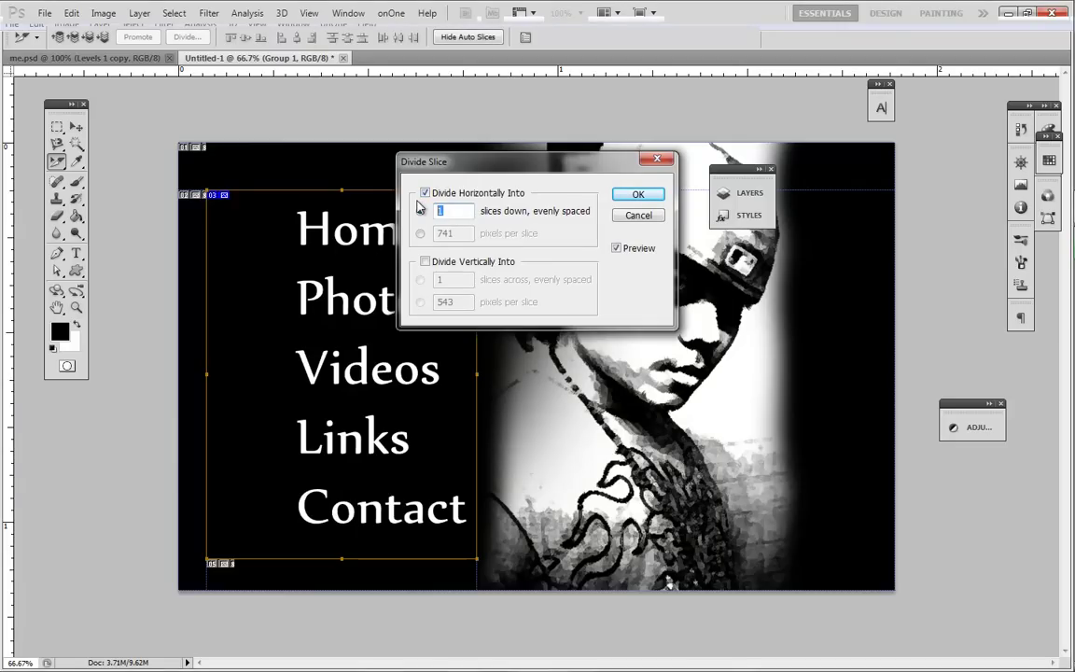
{"action": "type", "text": "5"}
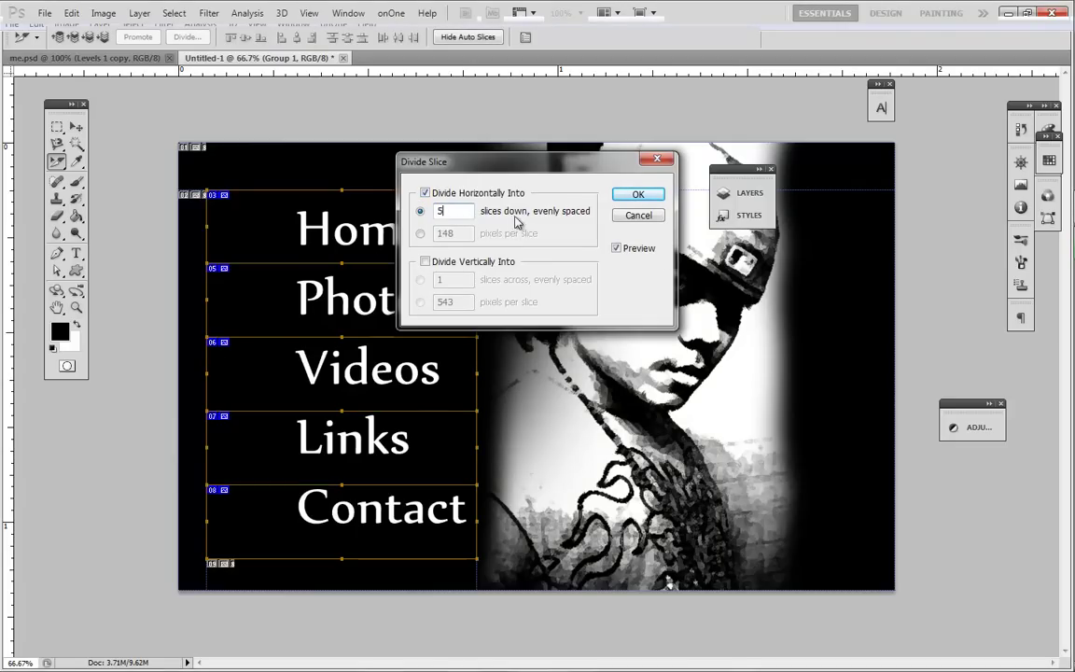
{"action": "left_click_drag", "start_coordinate": [535, 163], "coordinate": [771, 216]}
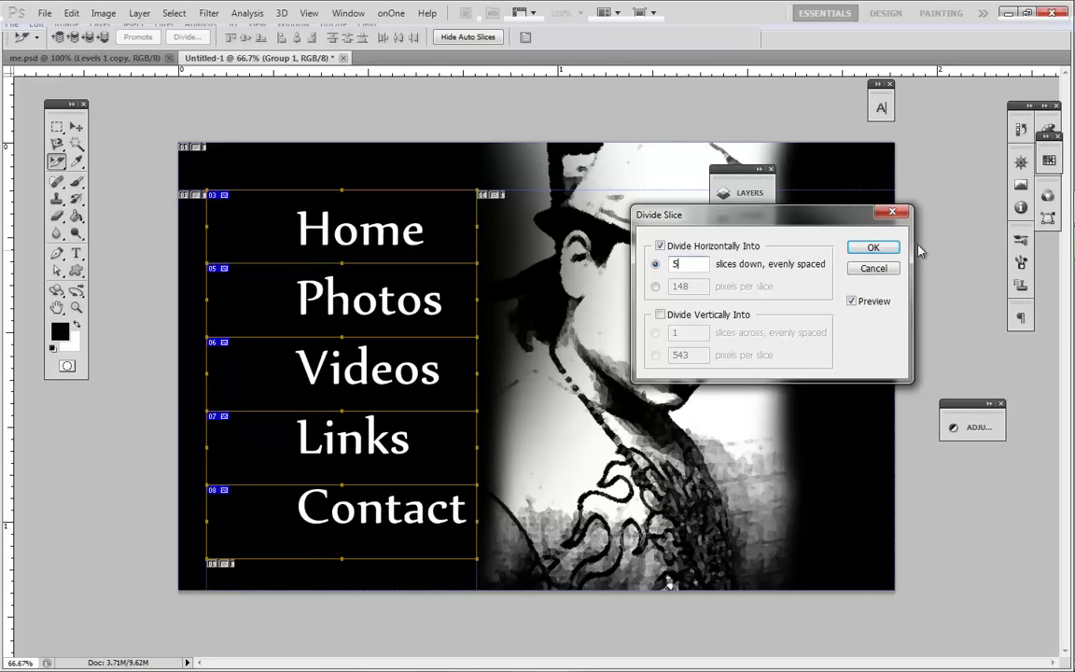
{"action": "left_click", "coordinate": [873, 247]}
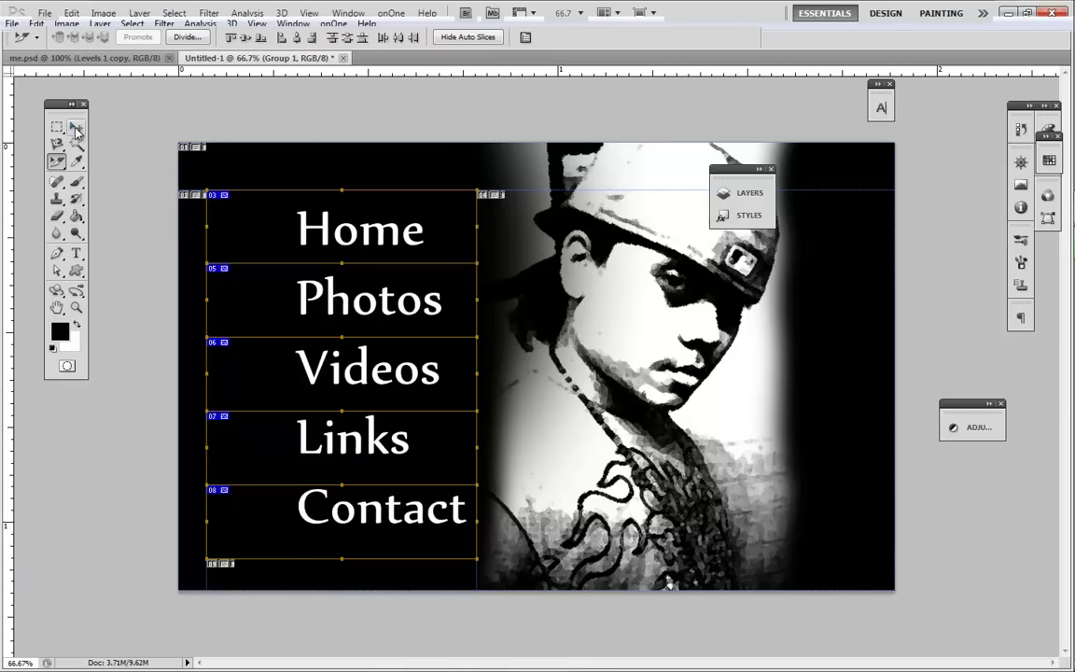
- Start a Save for Web & Devices export of the layout without hands and set its file format to GIF
{"action": "left_click", "coordinate": [74, 122]}
{"action": "left_click", "coordinate": [44, 13]}
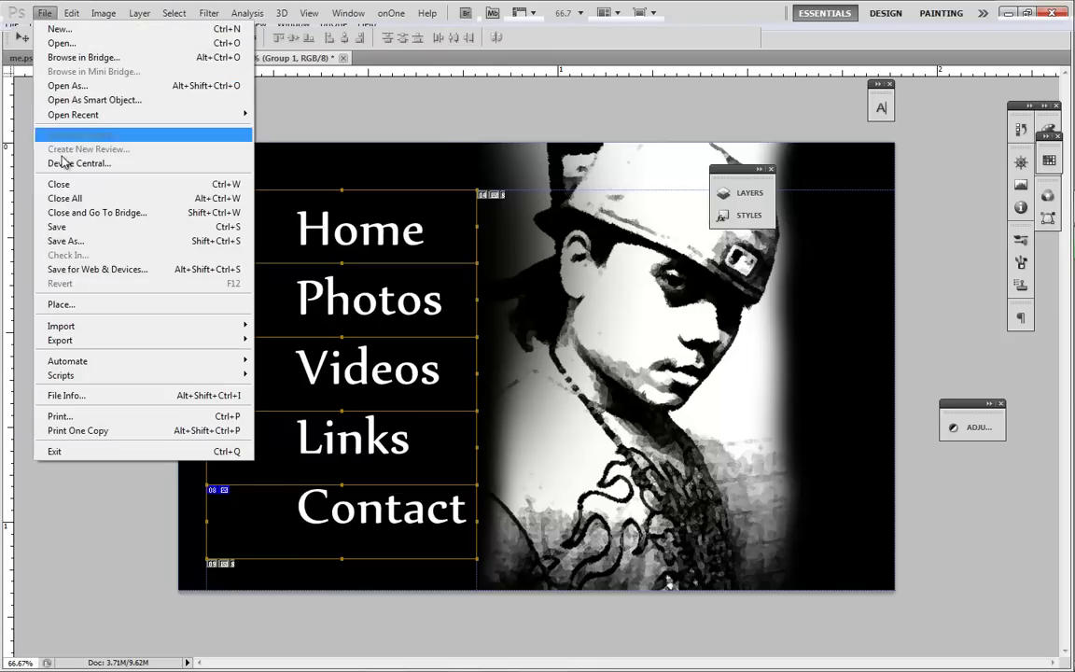
{"action": "left_click", "coordinate": [81, 270]}
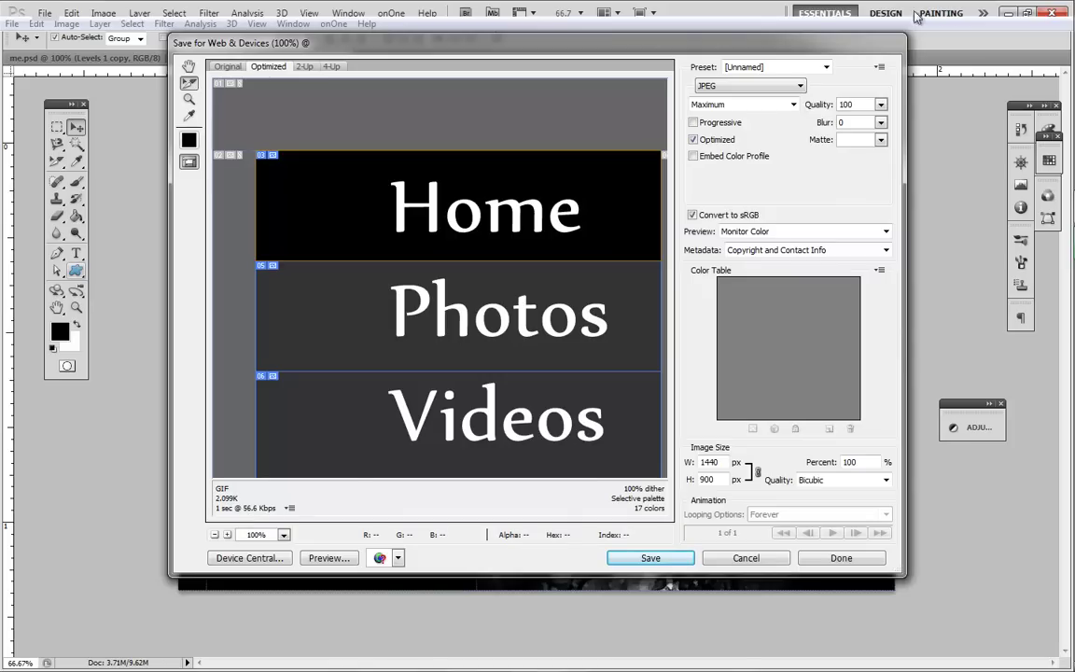
{"action": "left_click", "coordinate": [798, 87]}
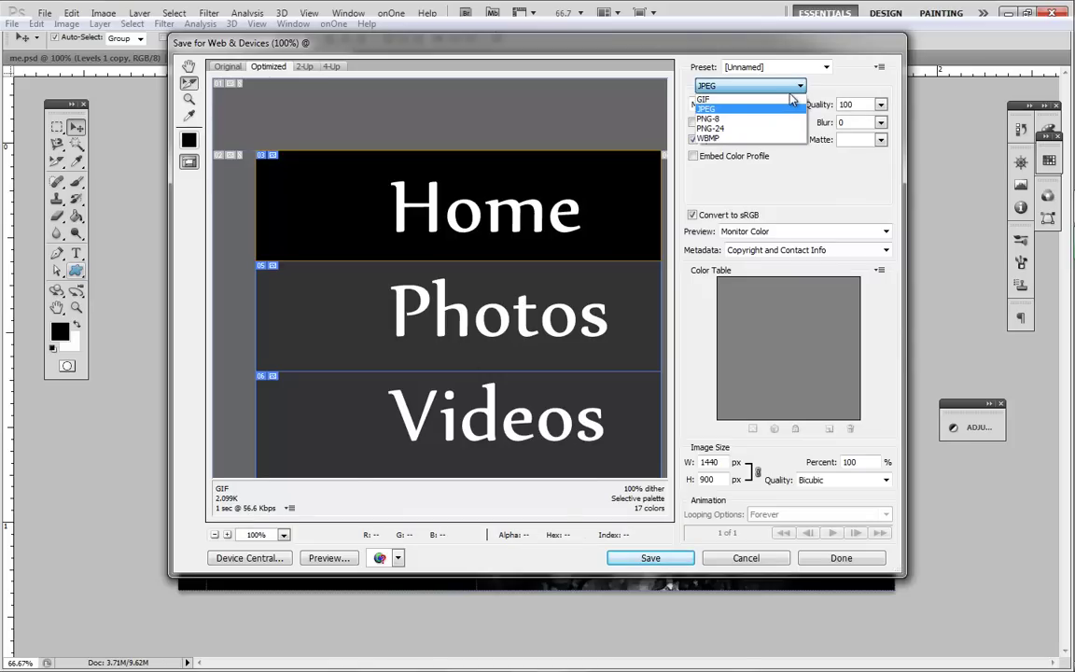
{"action": "left_click", "coordinate": [782, 100]}
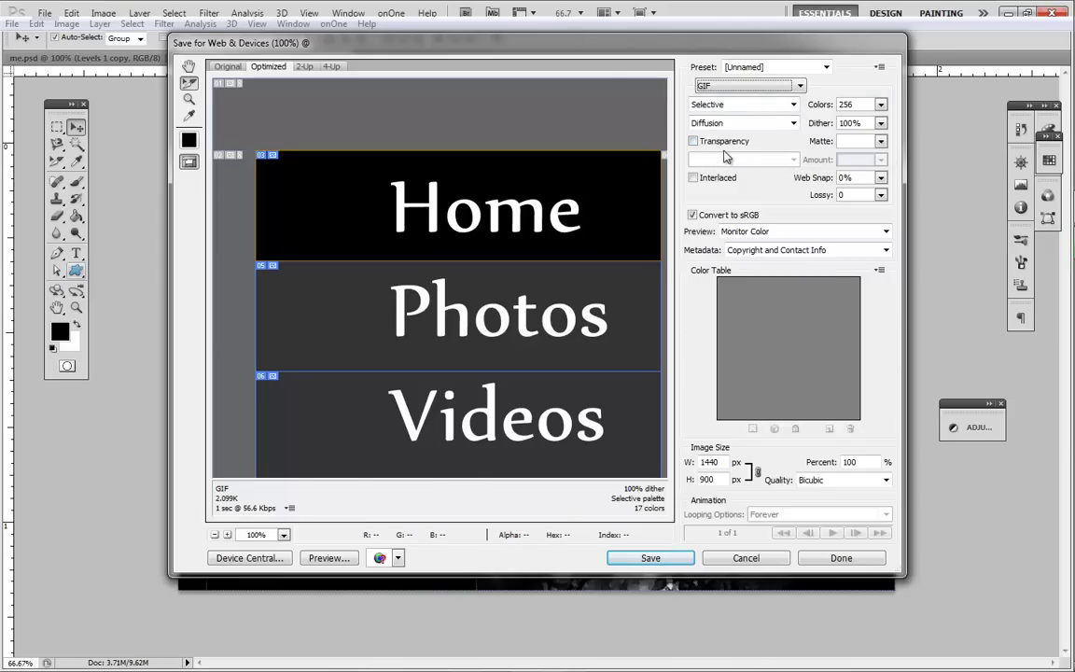
{"action": "left_click", "coordinate": [215, 534]}
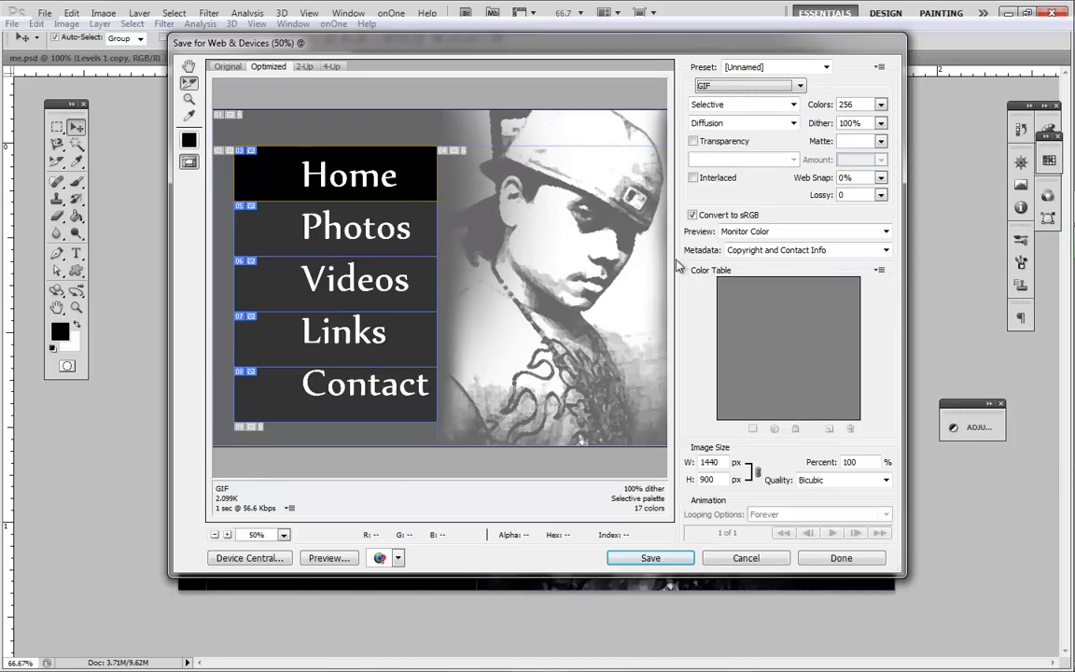
- Name the optimized export "person webpage" and set its format to HTML and Images, keeping Default Settings and All Slices
{"action": "left_click", "coordinate": [651, 558]}
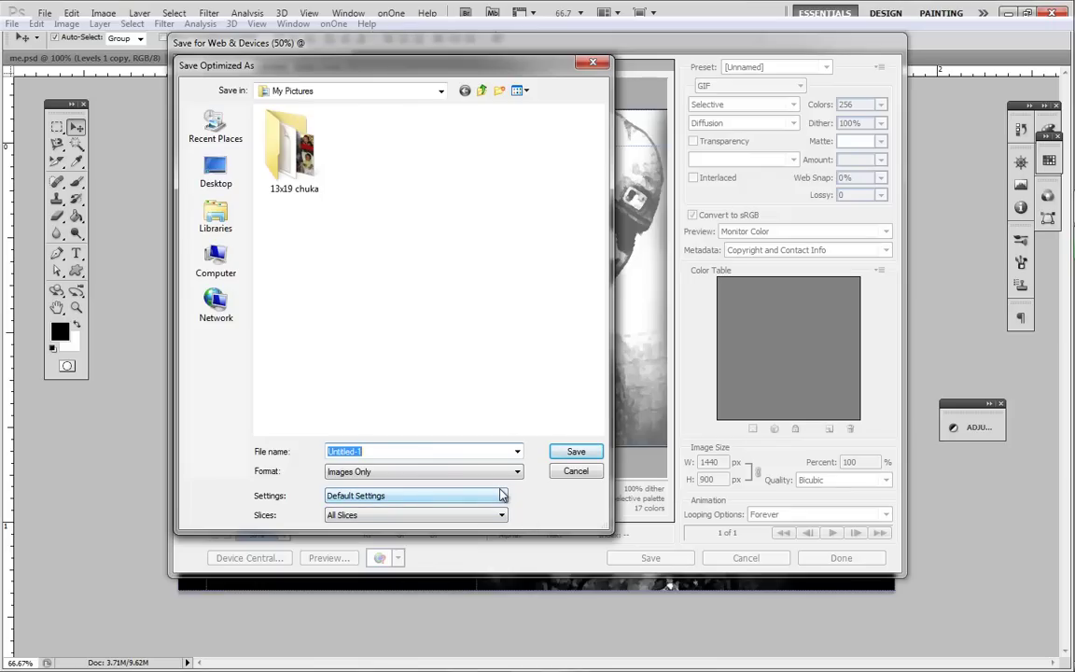
{"action": "type", "text": "person"}
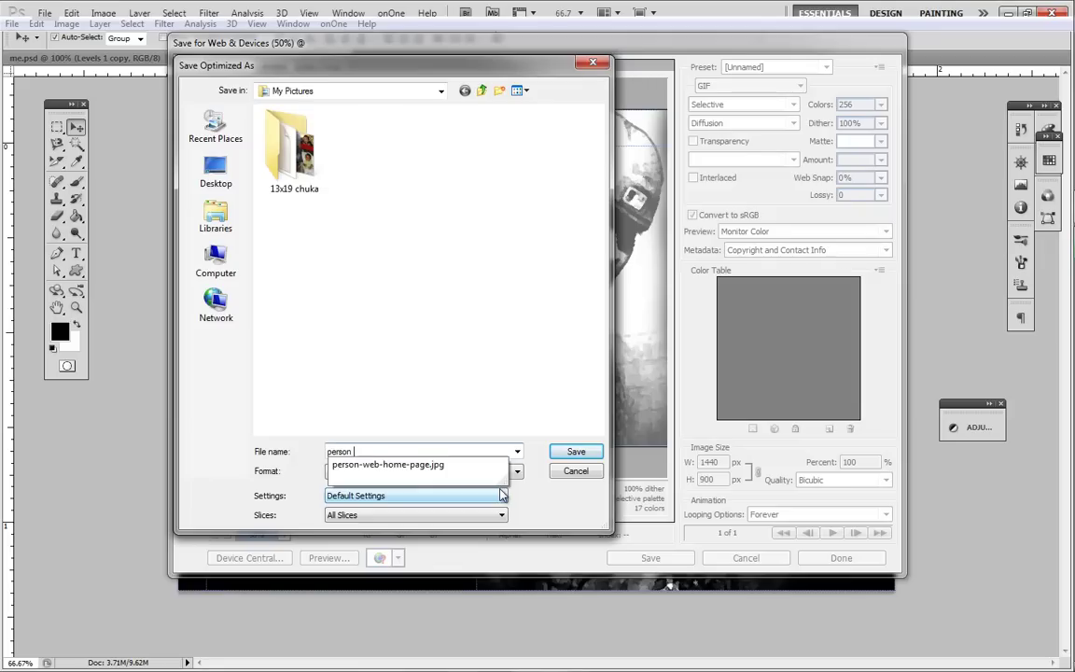
{"action": "key", "text": "Escape"}
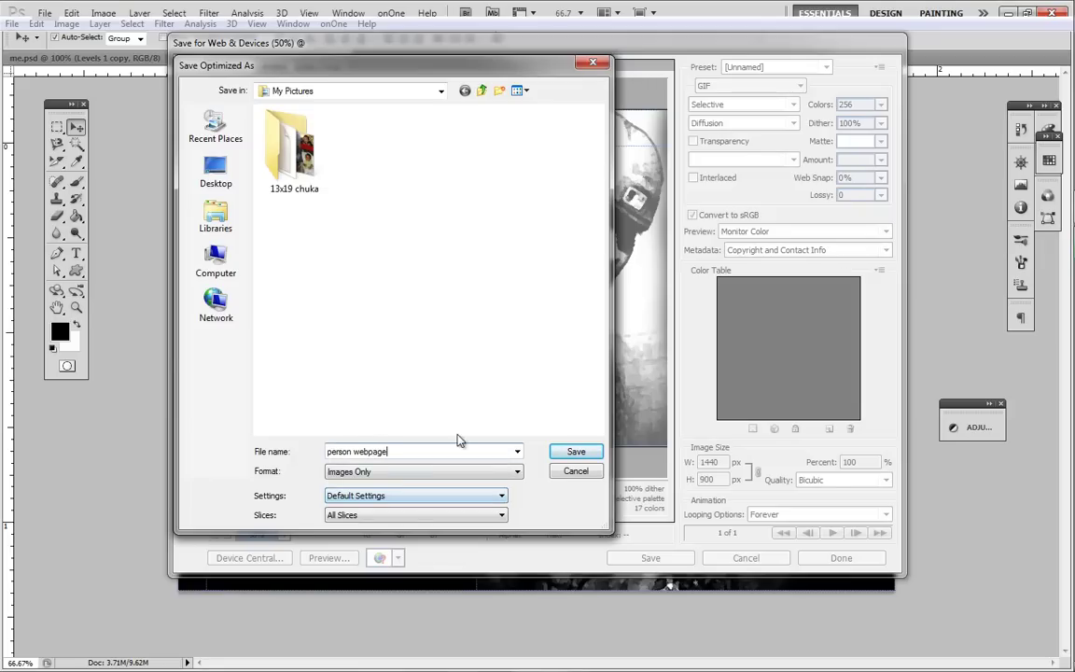
{"action": "left_click", "coordinate": [378, 504]}
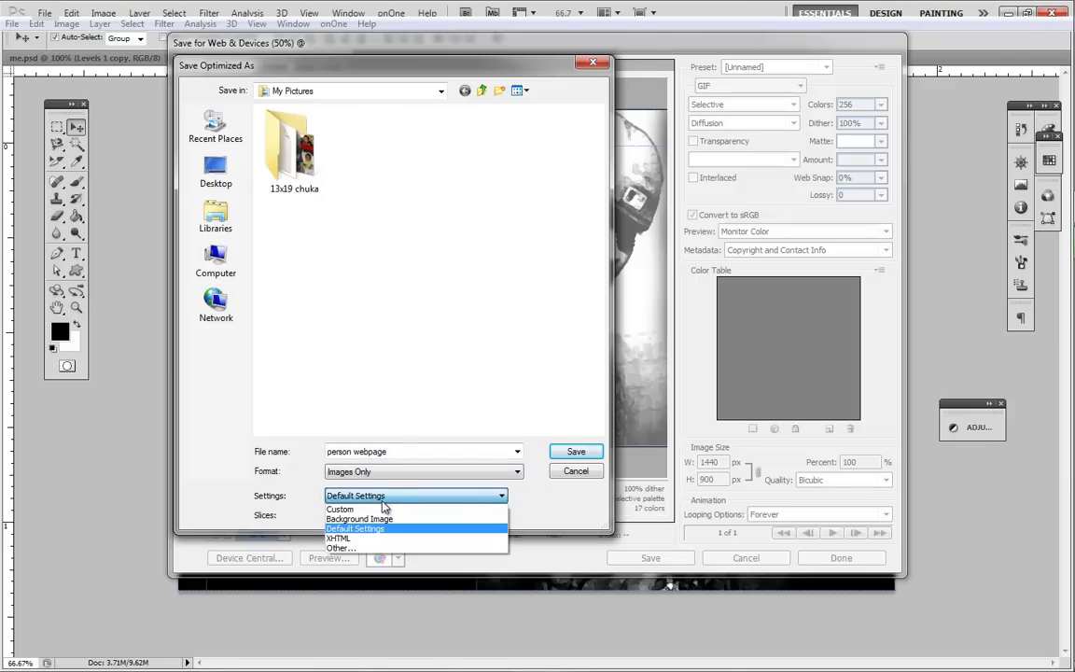
{"action": "left_click", "coordinate": [388, 494]}
{"action": "left_click", "coordinate": [381, 476]}
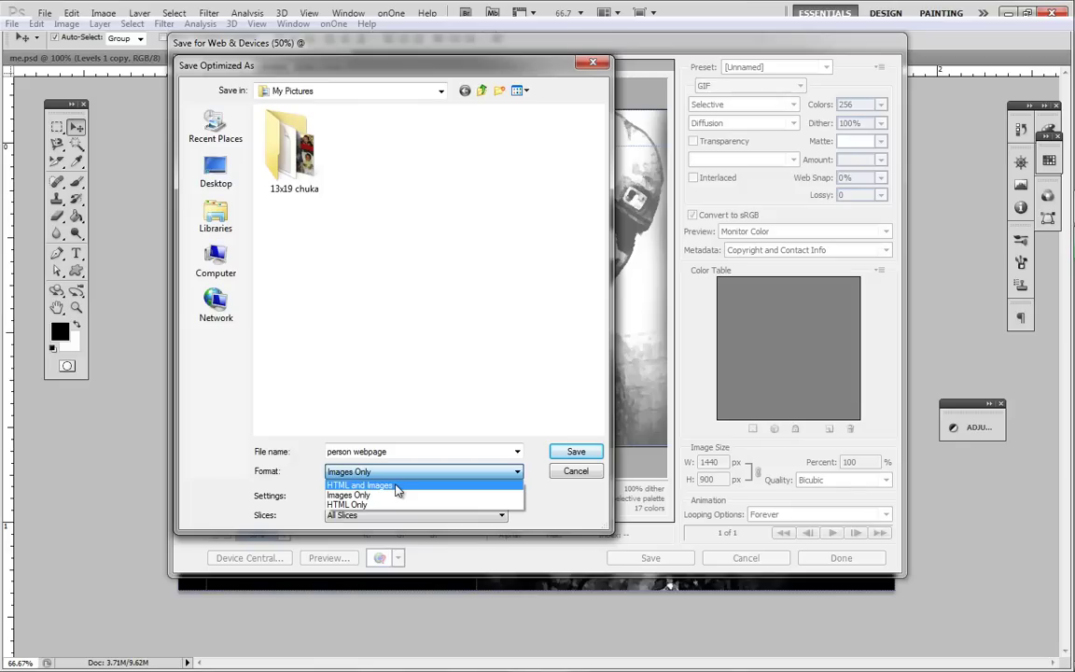
{"action": "left_click", "coordinate": [396, 486]}
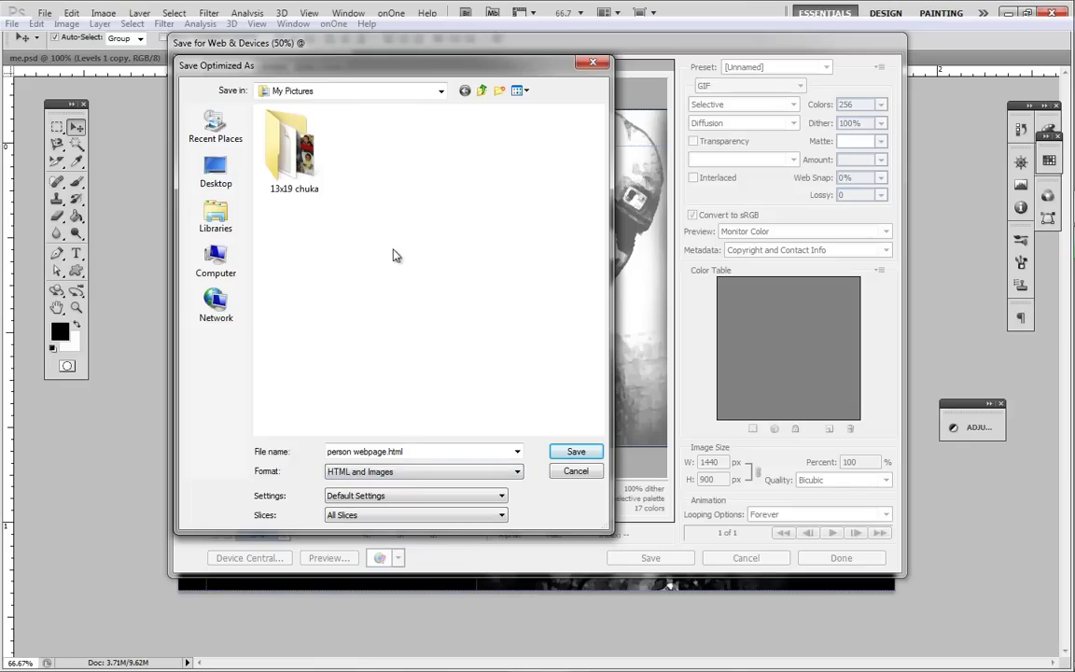
{"action": "left_click", "coordinate": [410, 496]}
{"action": "left_click", "coordinate": [407, 498]}
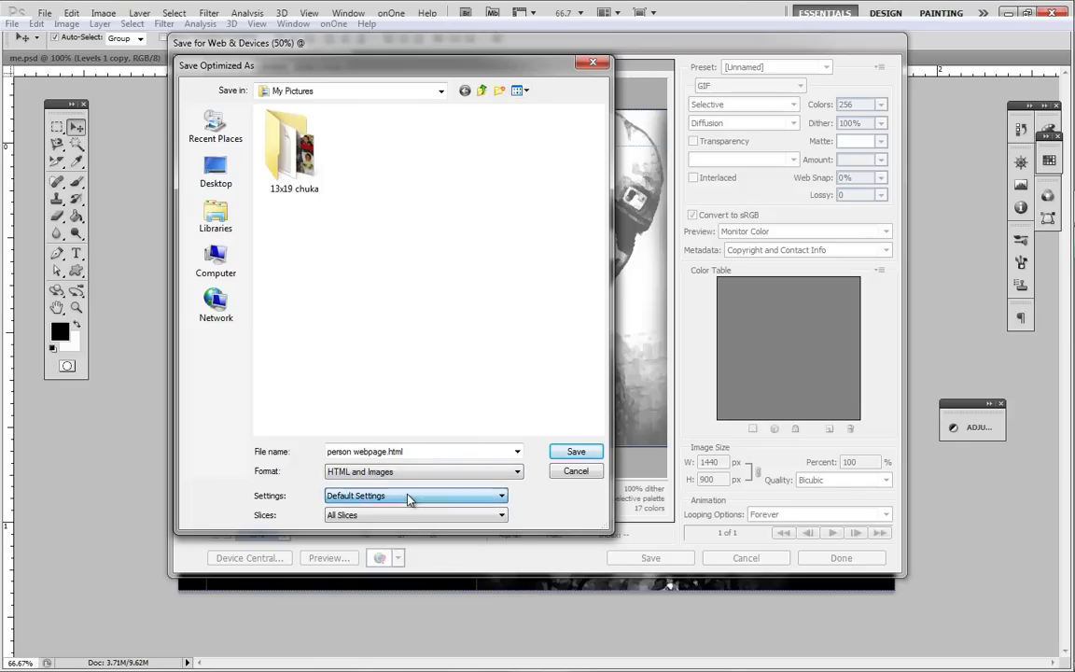
- Create a folder named "homepage" in My Pictures and save the web page export into it
{"action": "left_click", "coordinate": [499, 91]}
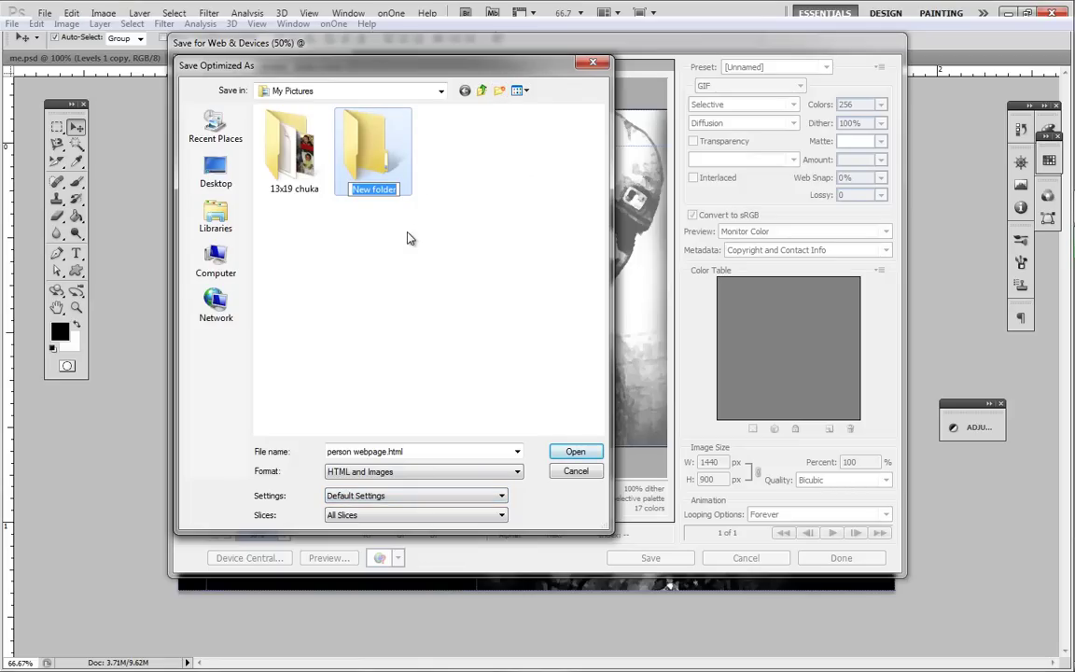
{"action": "type", "text": "homepage"}
{"action": "left_click", "coordinate": [567, 455]}
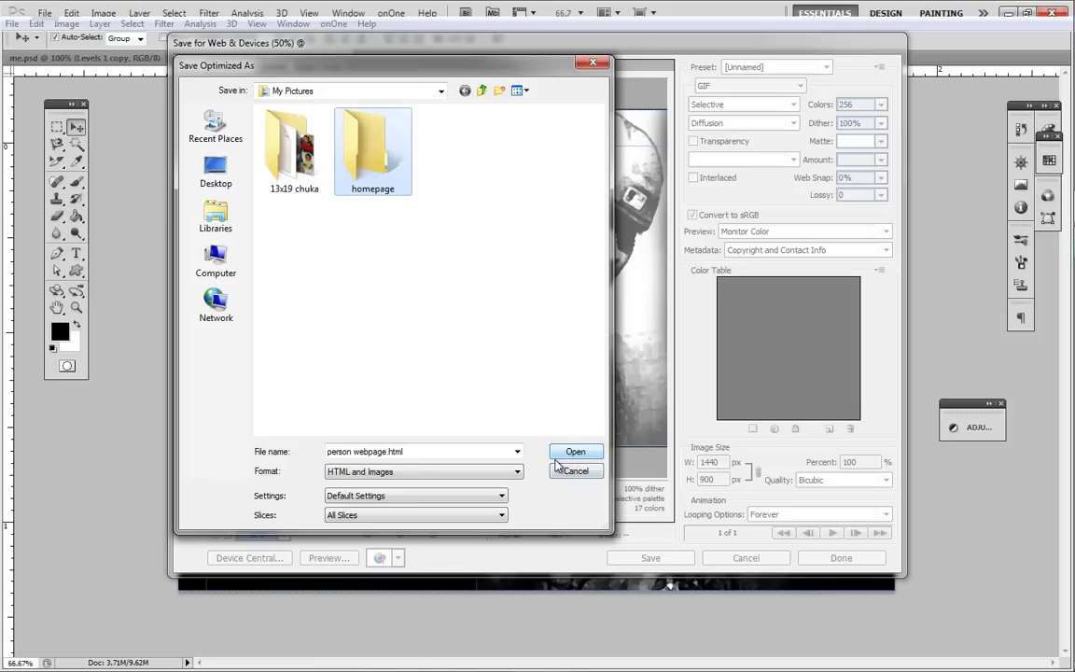
{"action": "left_click", "coordinate": [574, 451]}
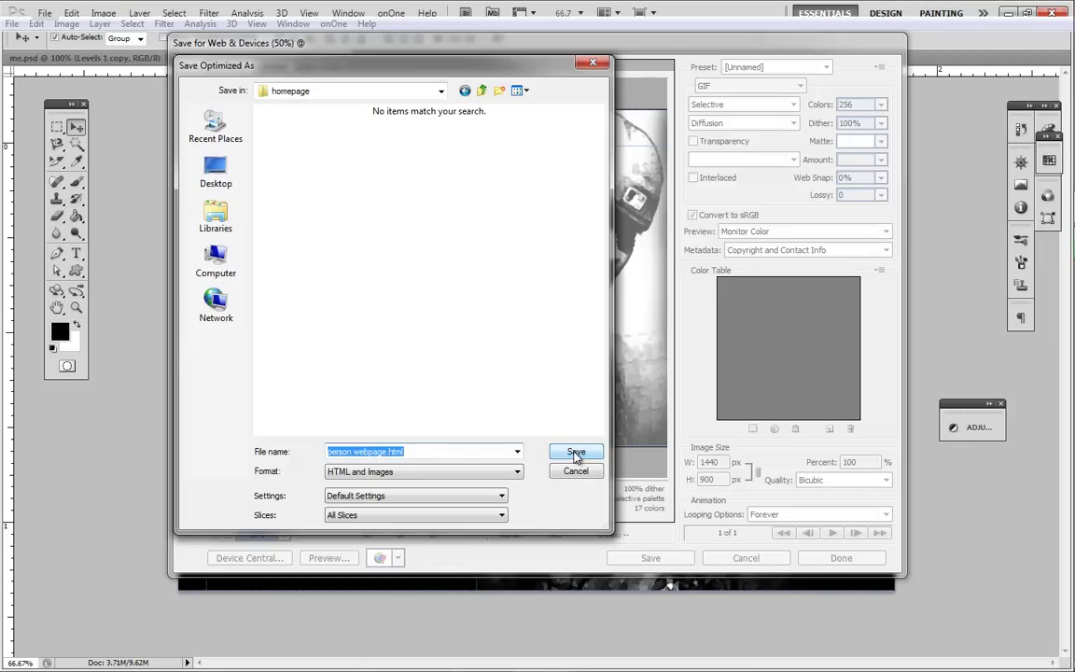
{"action": "left_click", "coordinate": [575, 454]}
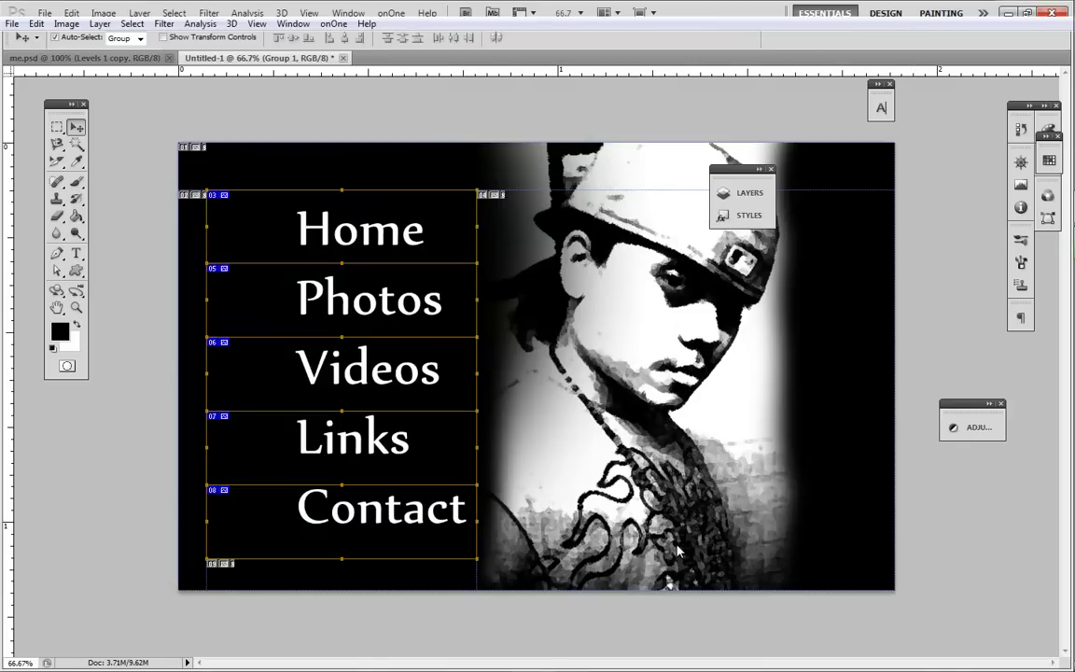
- Show the layer group with the pointing hands and hide the separate menu text layer
{"action": "left_click", "coordinate": [750, 193]}
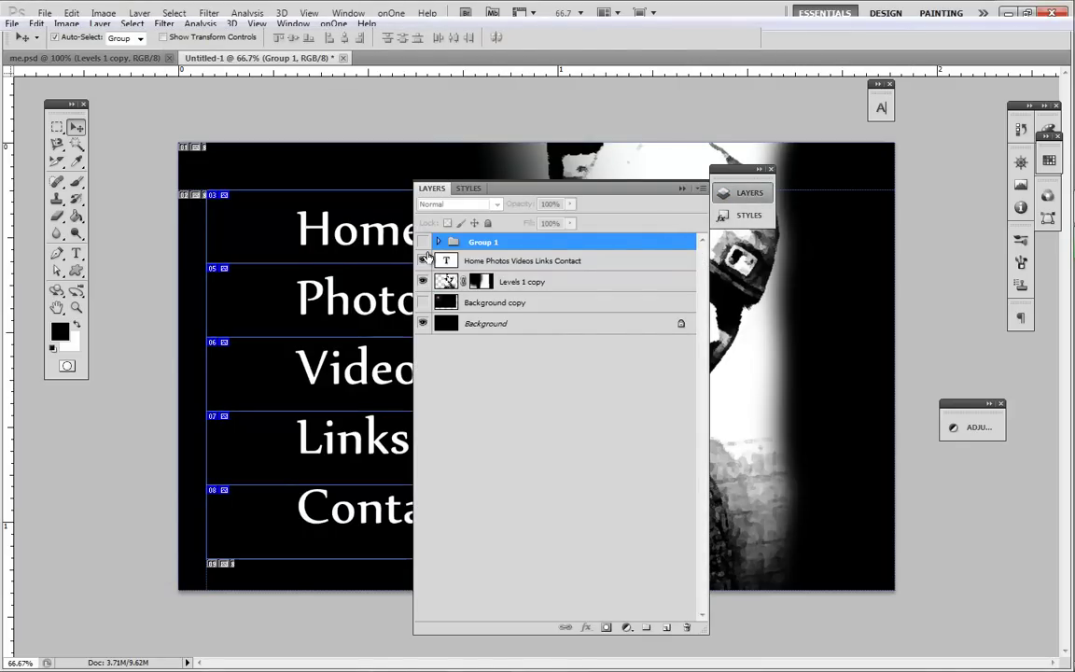
{"action": "left_click", "coordinate": [424, 243]}
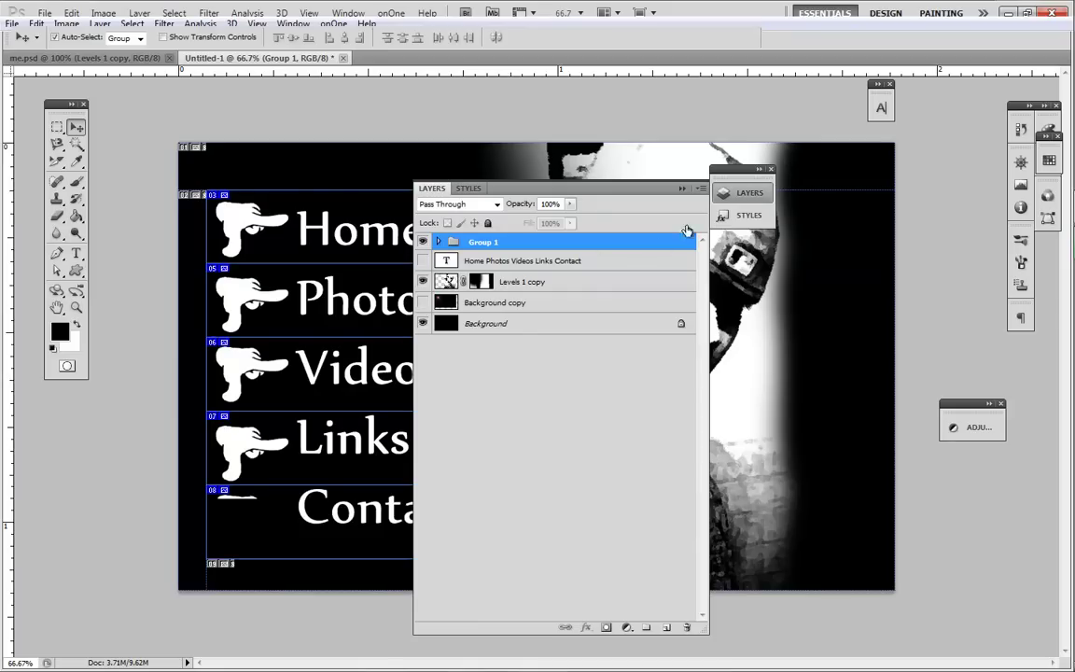
{"action": "left_click", "coordinate": [682, 189]}
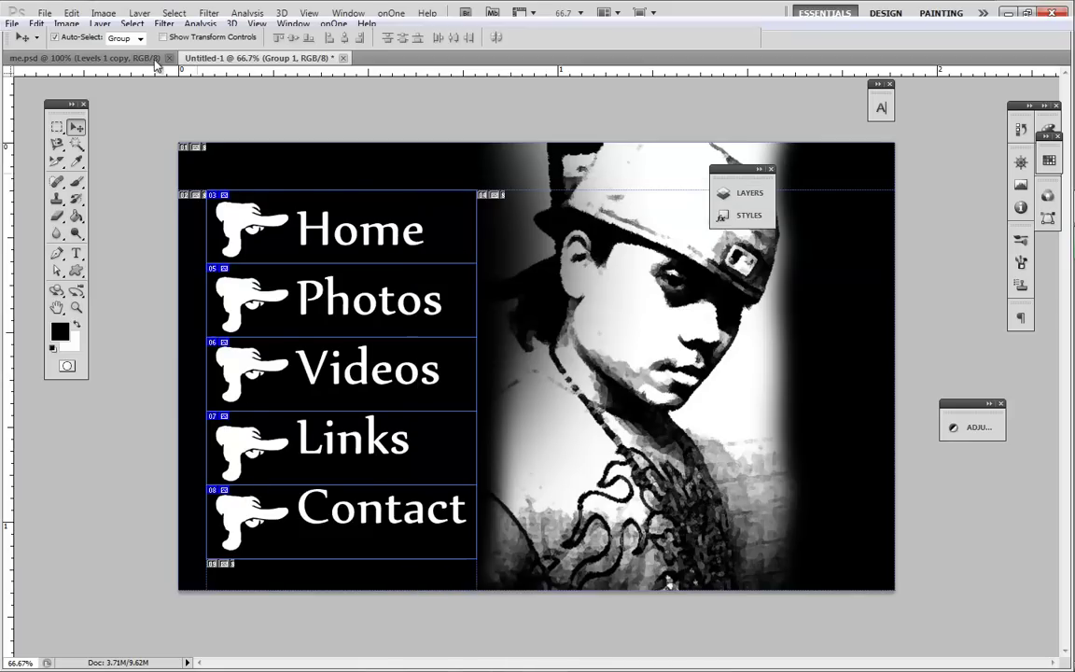
- Start a Save for Web & Devices export of the layout with hands and set its file format to GIF
{"action": "left_click", "coordinate": [44, 12]}
{"action": "left_click", "coordinate": [86, 269]}
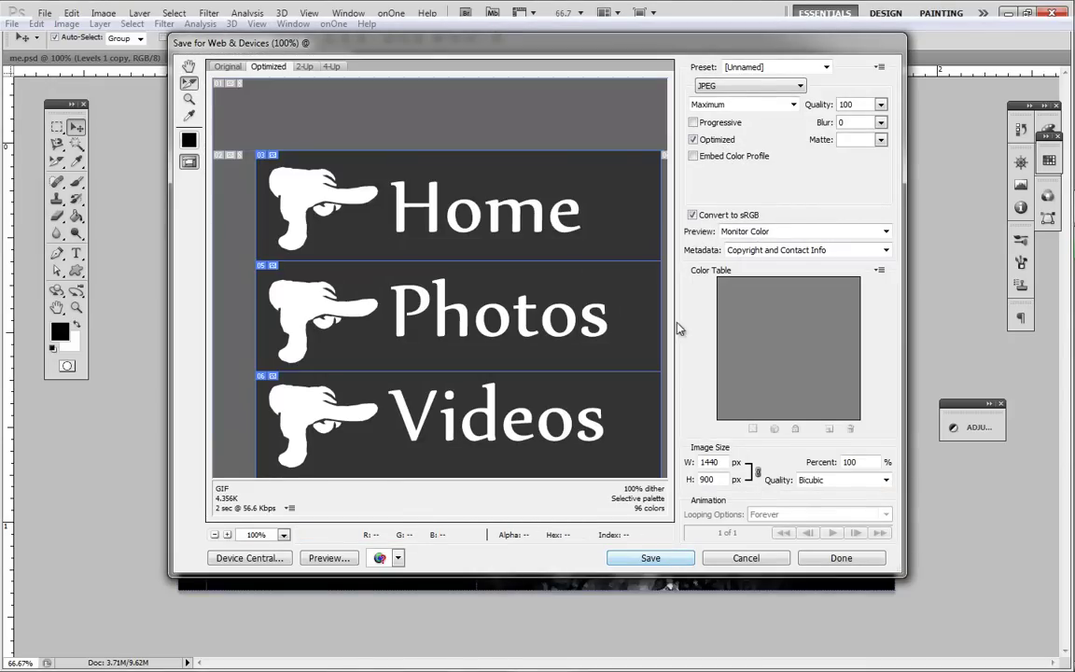
{"action": "left_click", "coordinate": [750, 86]}
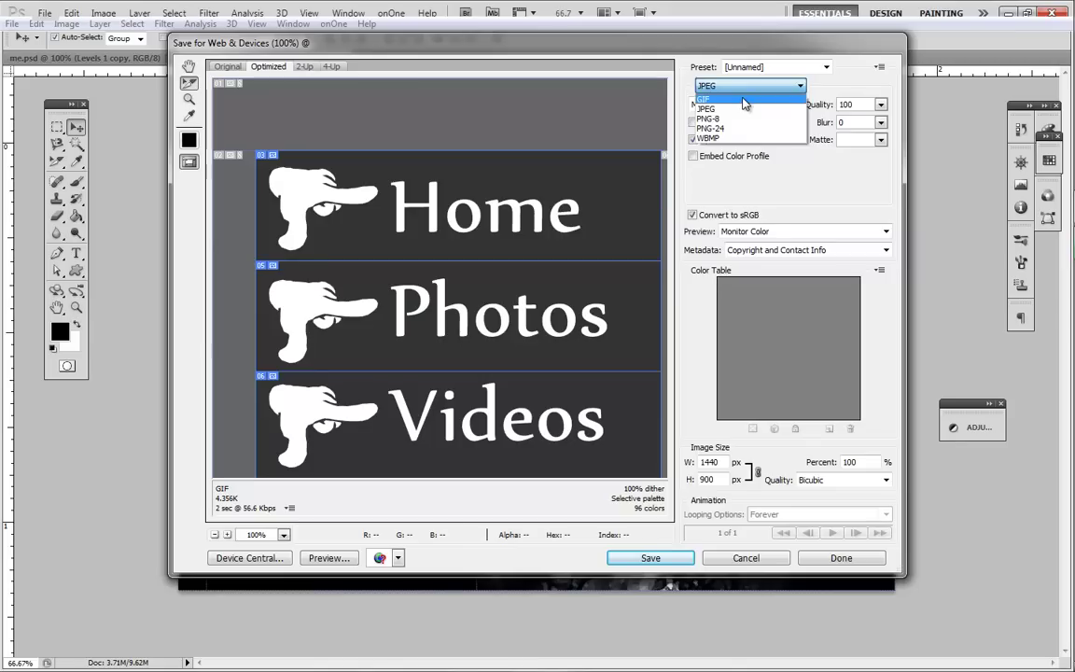
{"action": "left_click", "coordinate": [744, 100]}
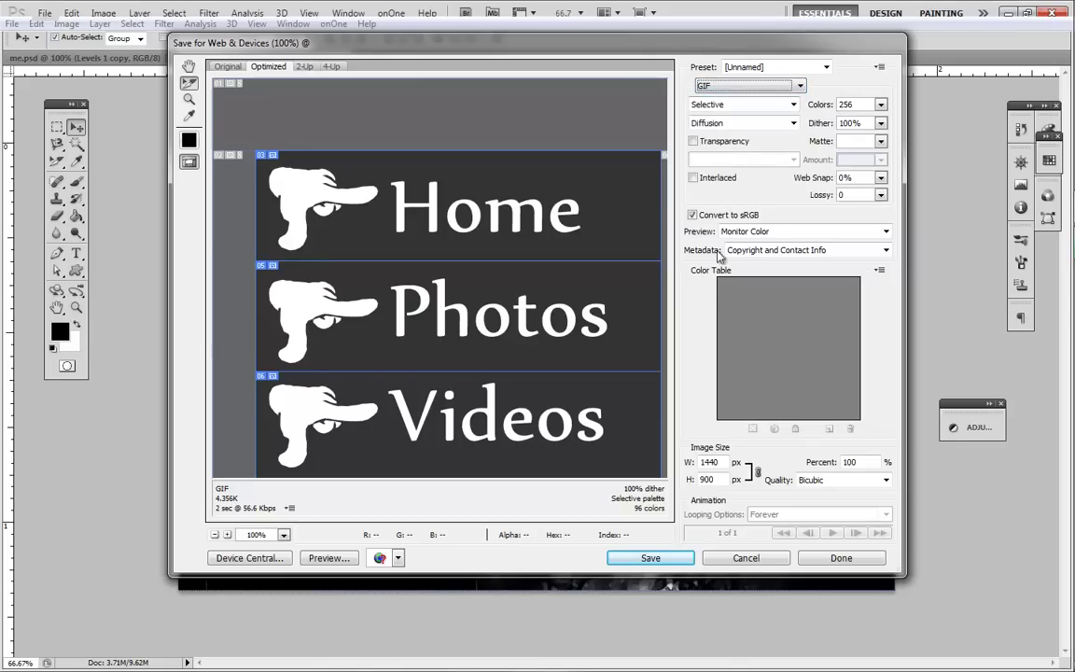
- Set the optimized export's format to Images Only and take the name person-webpage_03.gif in the images folder
{"action": "left_click", "coordinate": [650, 558]}
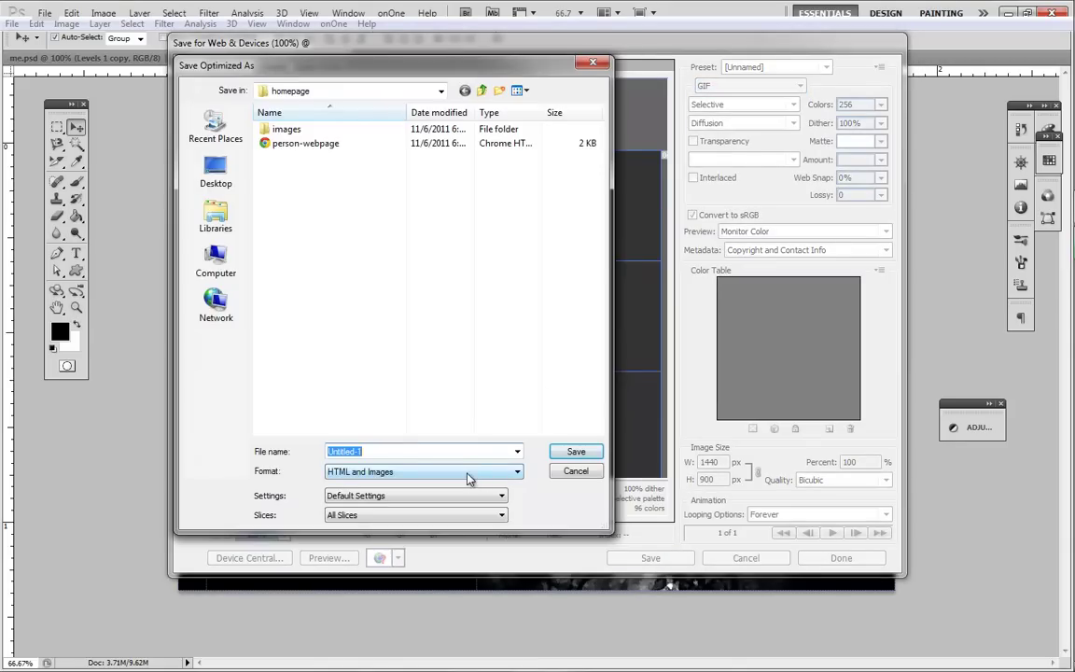
{"action": "left_click", "coordinate": [464, 474]}
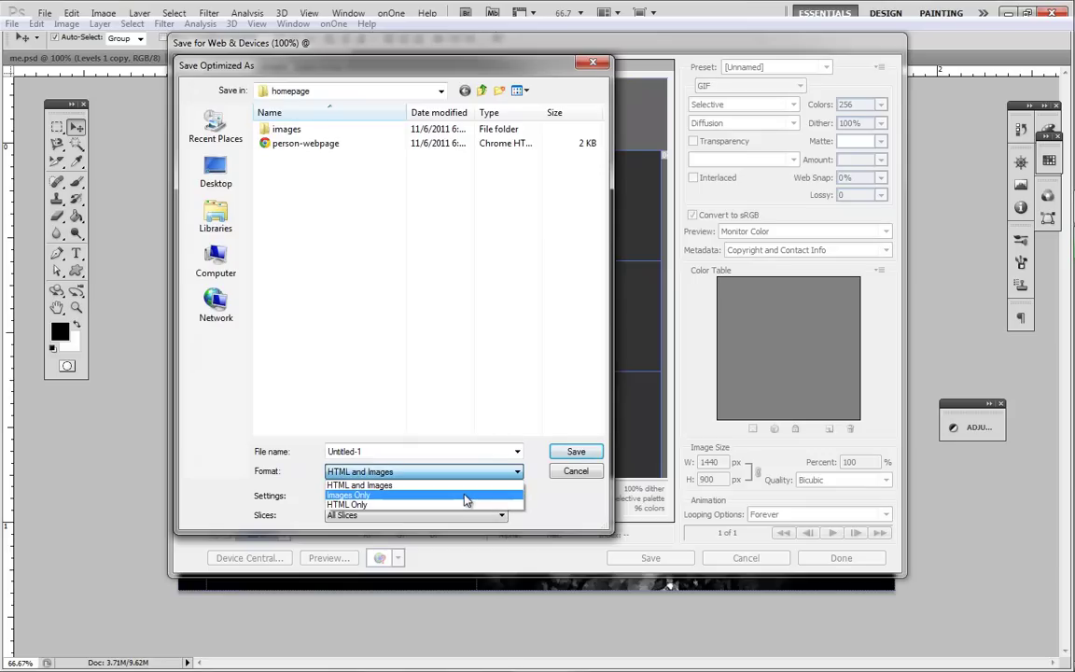
{"action": "left_click", "coordinate": [459, 495]}
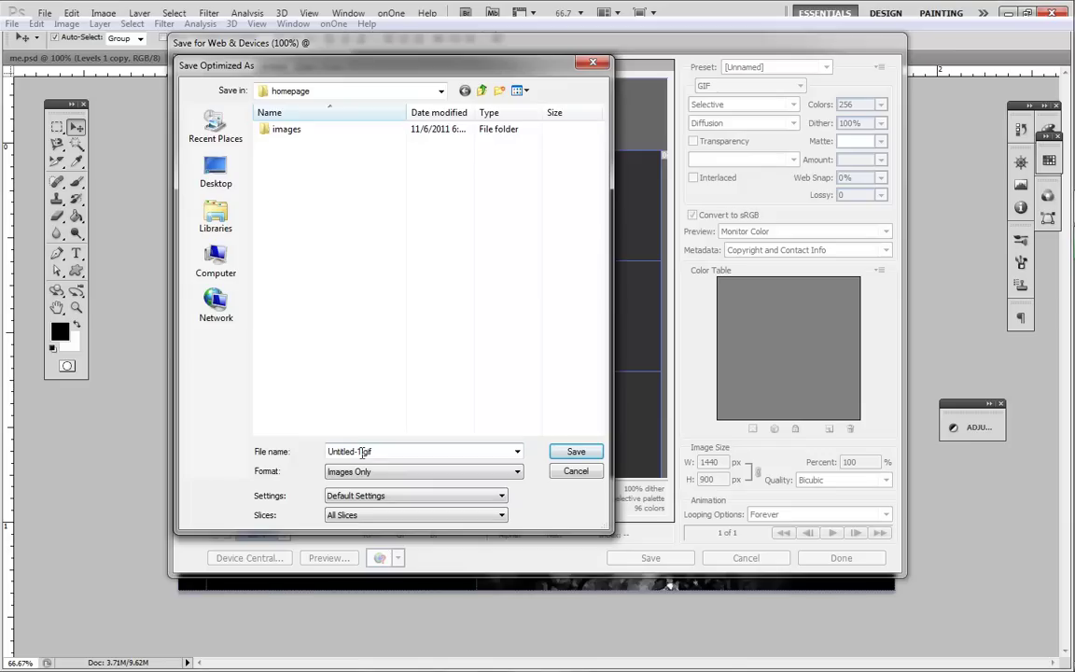
{"action": "double_click", "coordinate": [297, 136]}
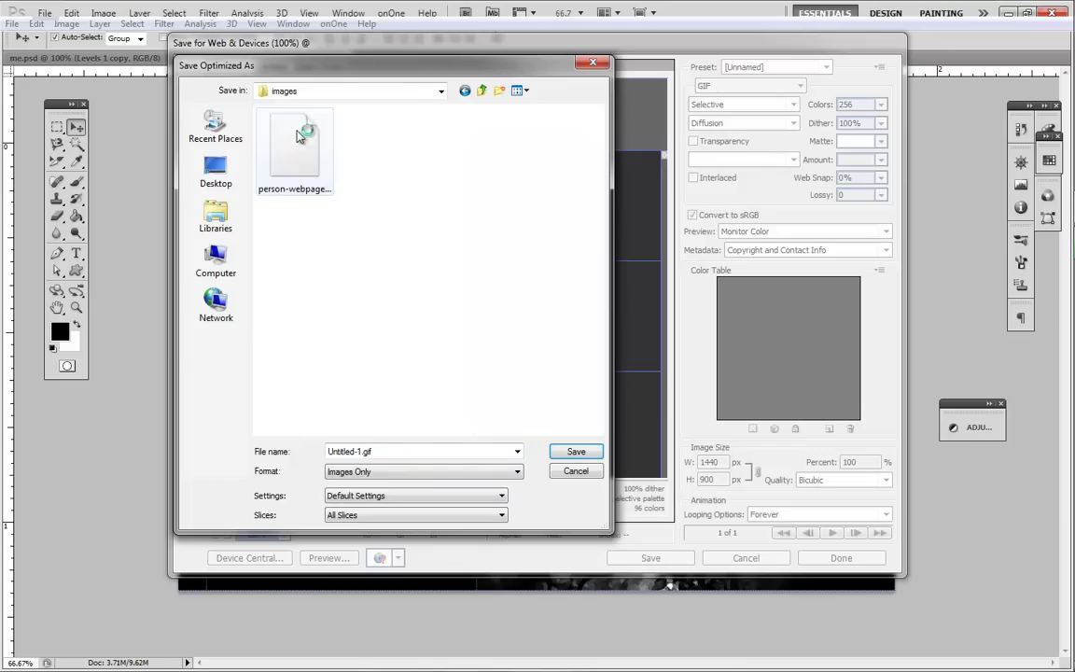
{"action": "left_click", "coordinate": [322, 192]}
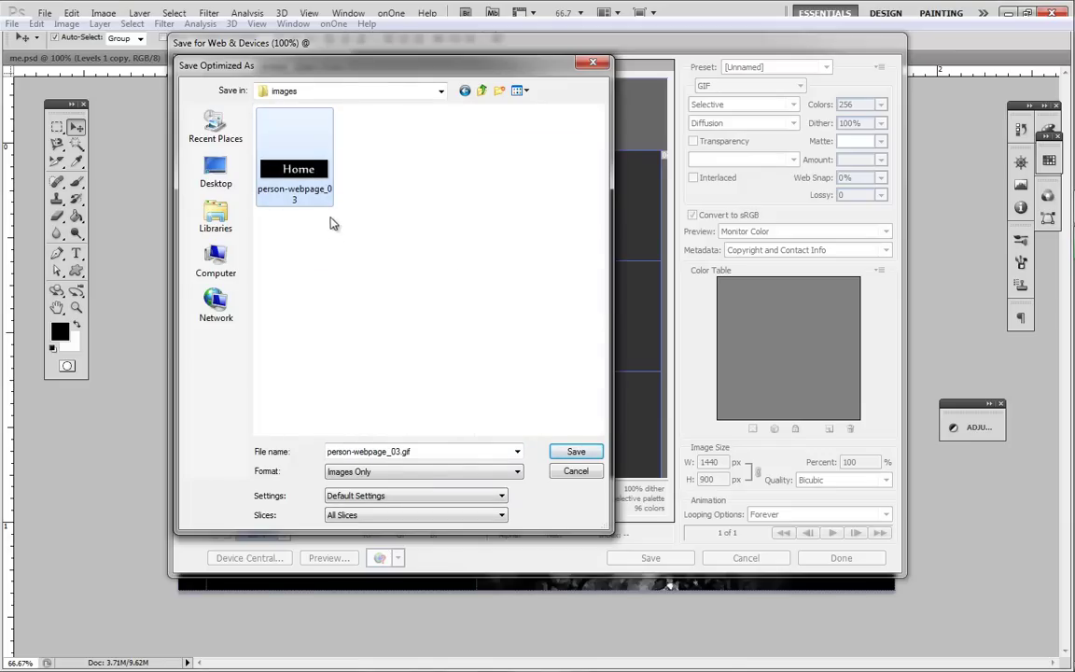
- Limit the export to All User Slices and save the GIF images with the hands
{"action": "left_click", "coordinate": [406, 516]}
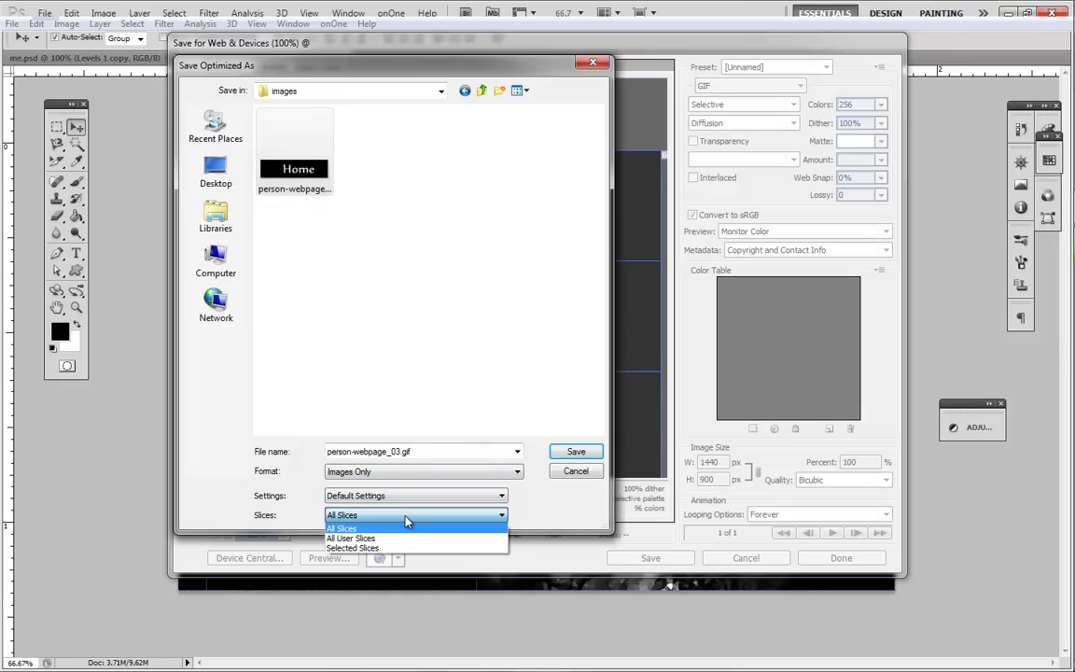
{"action": "left_click", "coordinate": [405, 518]}
{"action": "left_click", "coordinate": [406, 518]}
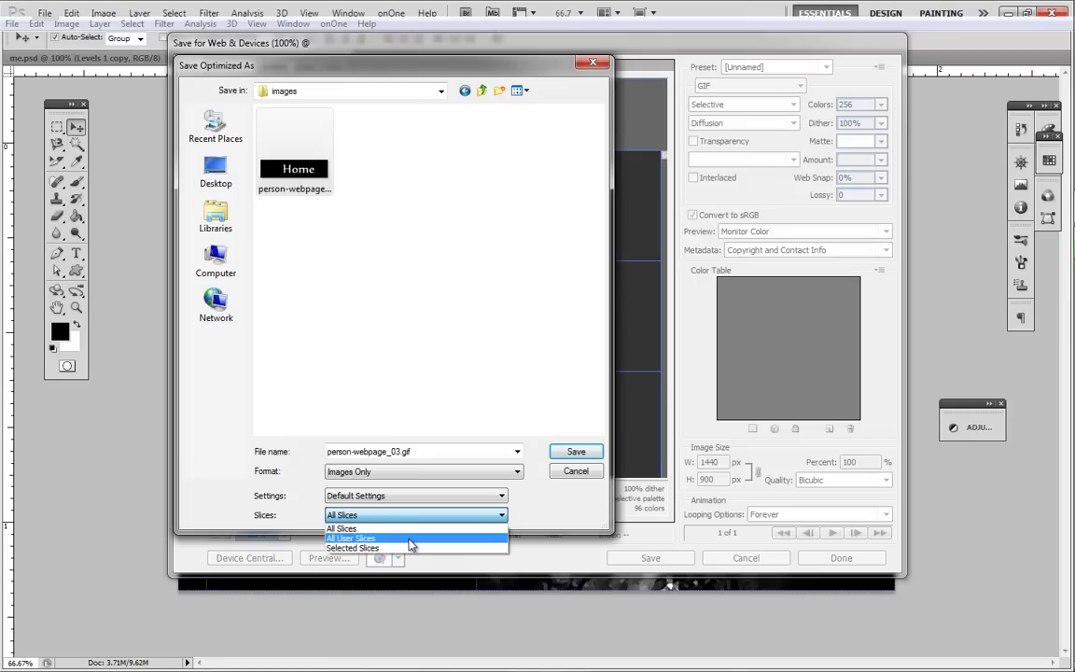
{"action": "left_click", "coordinate": [410, 541]}
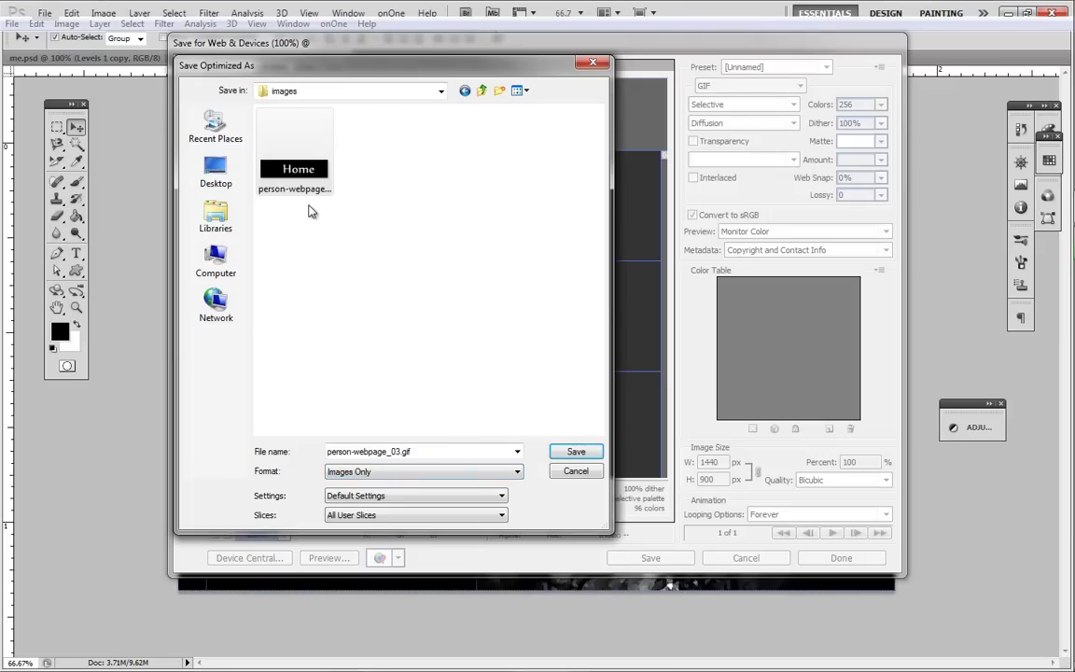
{"action": "left_click", "coordinate": [575, 453]}
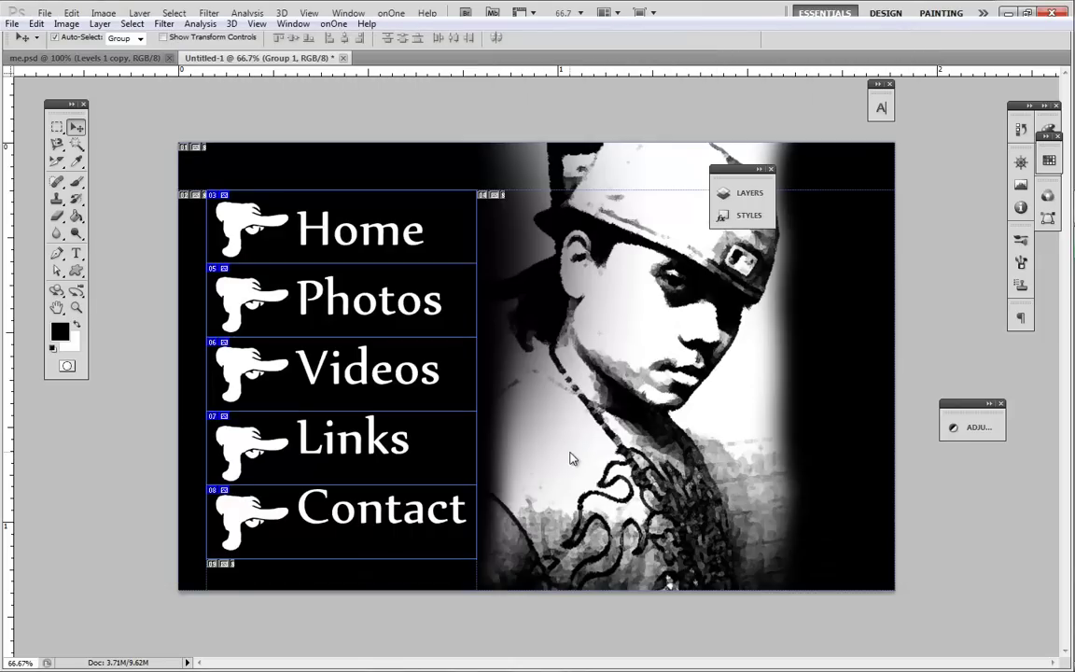
- In Windows Explorer, open the images folder inside homepage in Pictures and check the exported menu slices without hands
{"action": "left_click", "coordinate": [1052, 22]}
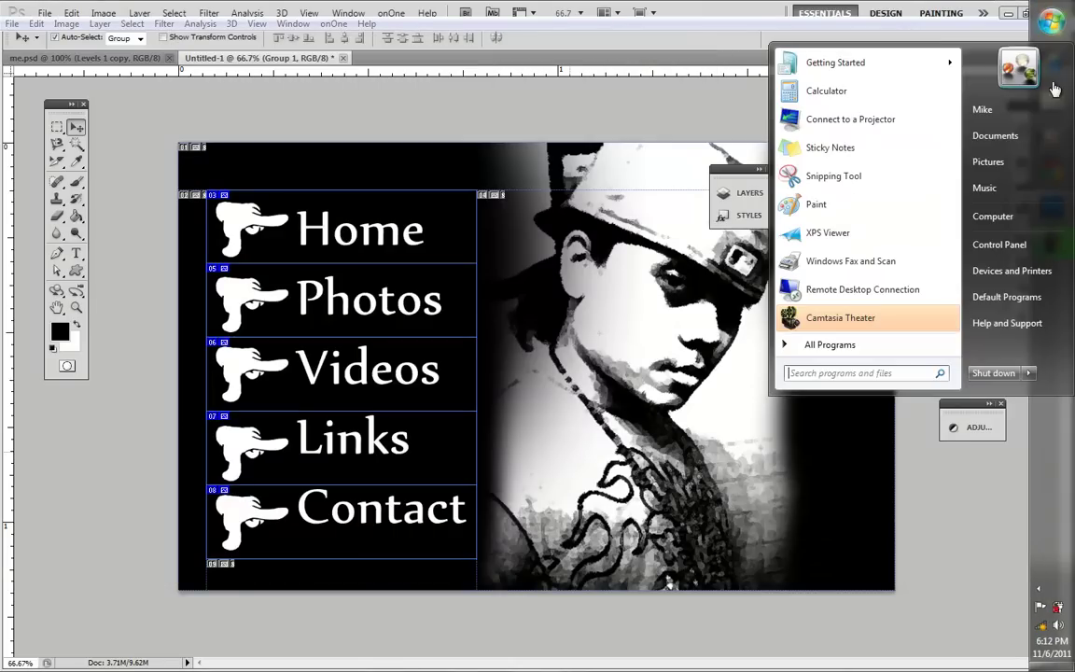
{"action": "left_click", "coordinate": [1043, 109]}
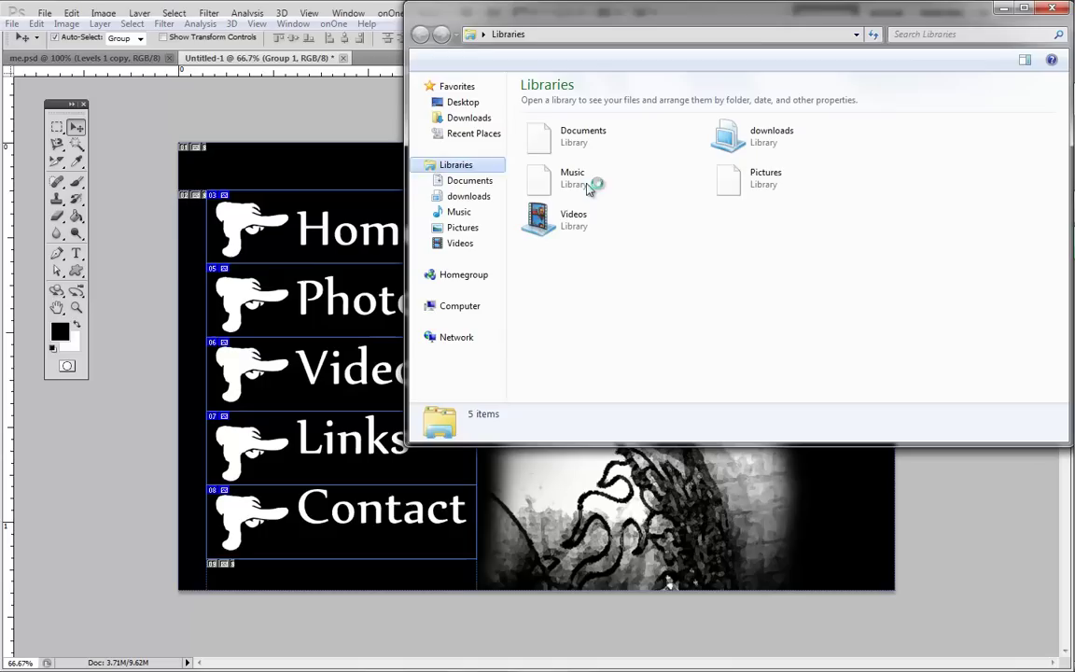
{"action": "double_click", "coordinate": [795, 180]}
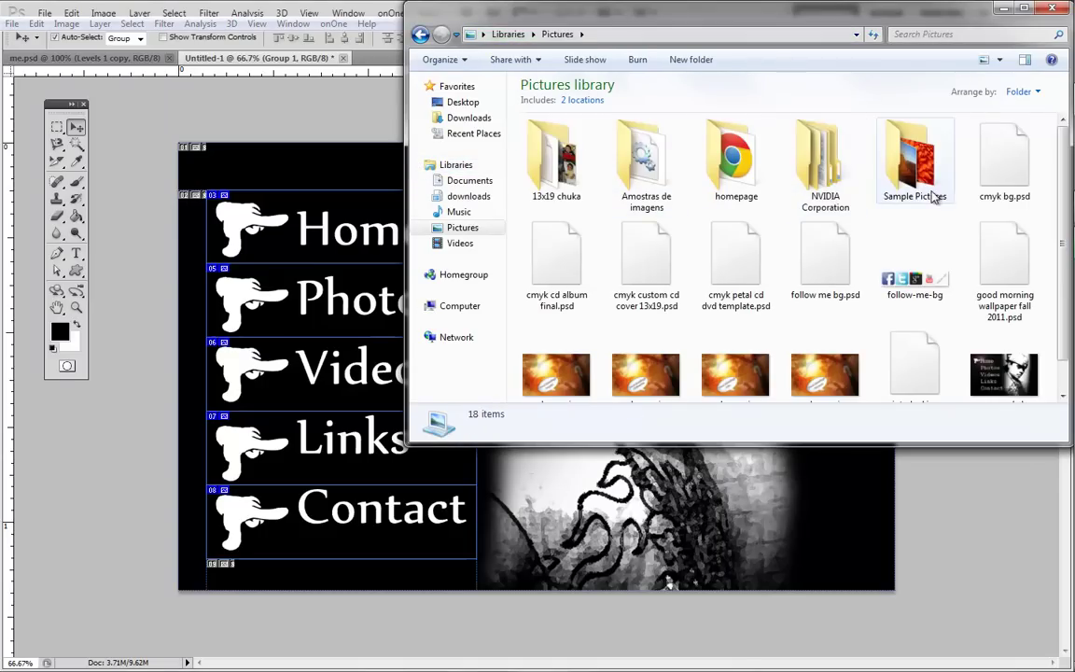
{"action": "double_click", "coordinate": [730, 189]}
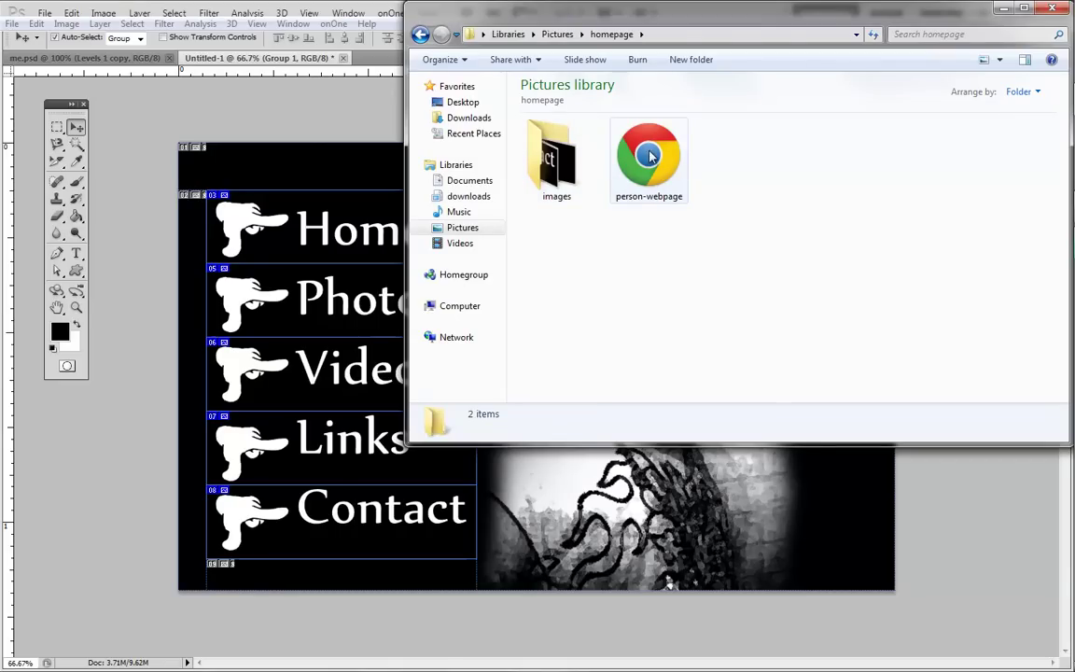
{"action": "double_click", "coordinate": [588, 164]}
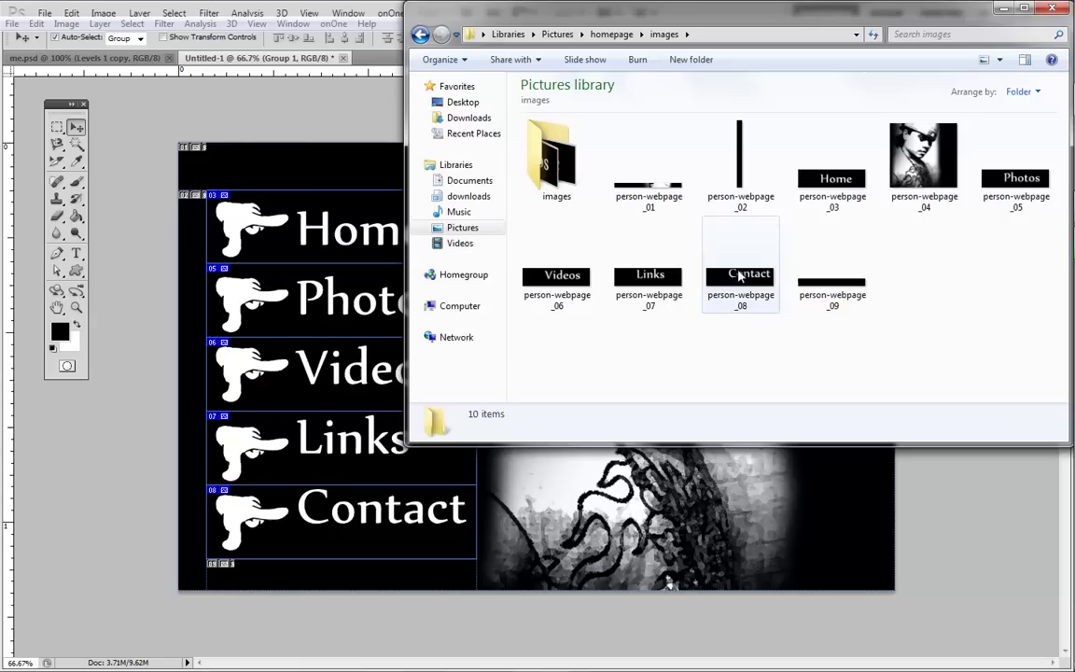
{"action": "left_click", "coordinate": [765, 294]}
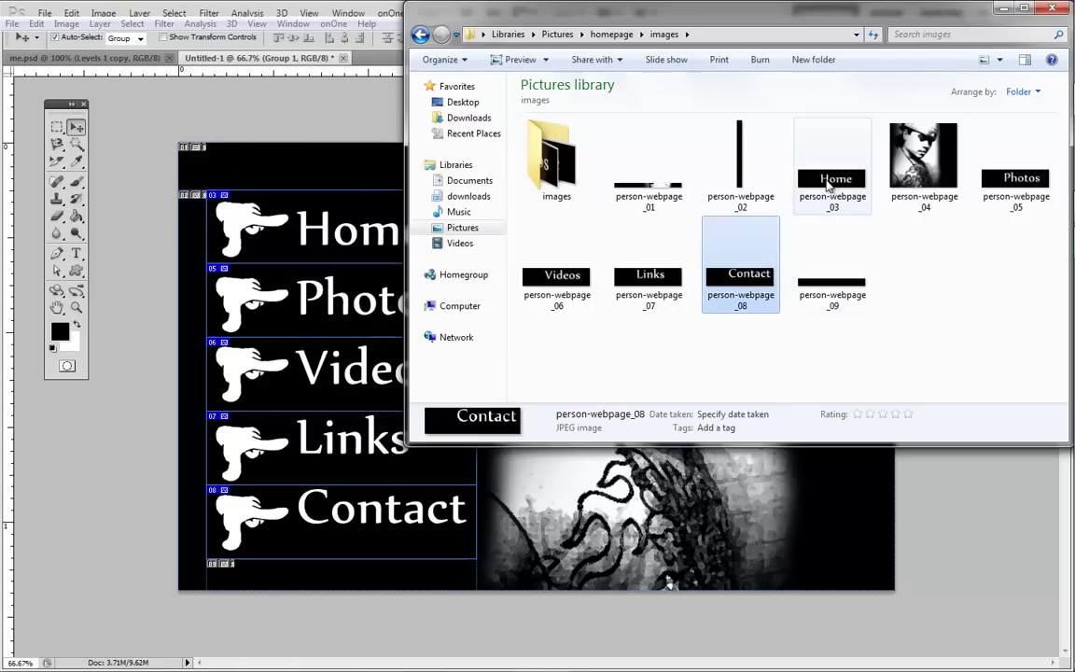
{"action": "left_click", "coordinate": [825, 184]}
{"action": "left_click", "coordinate": [1028, 184]}
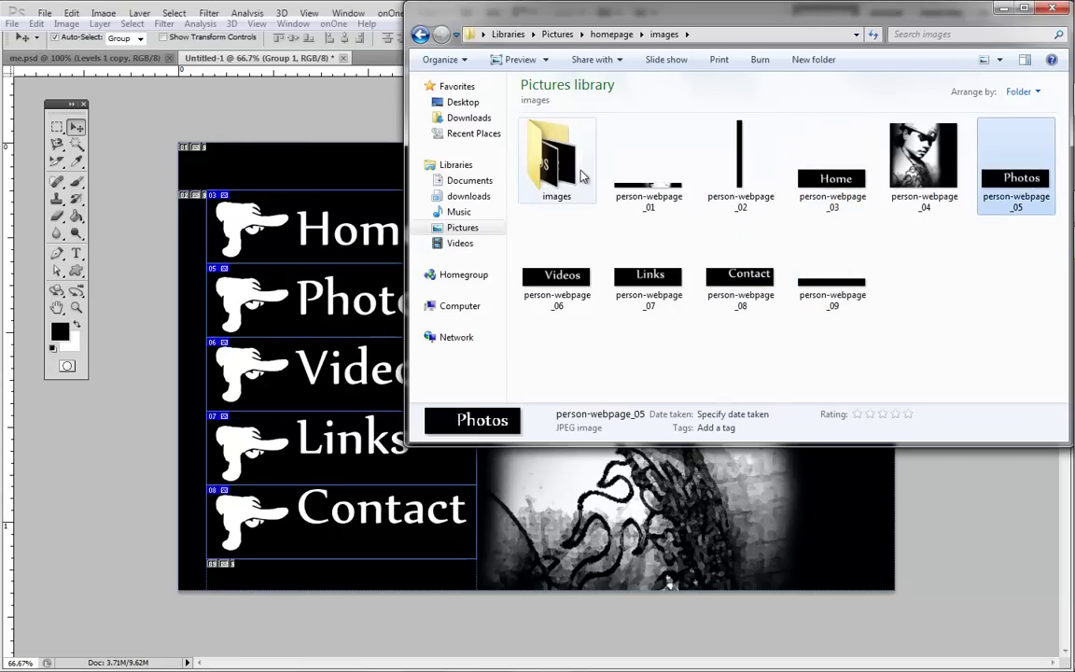
- Open the nested images folder and check the exported menu slices with pointing hands
{"action": "double_click", "coordinate": [548, 168]}
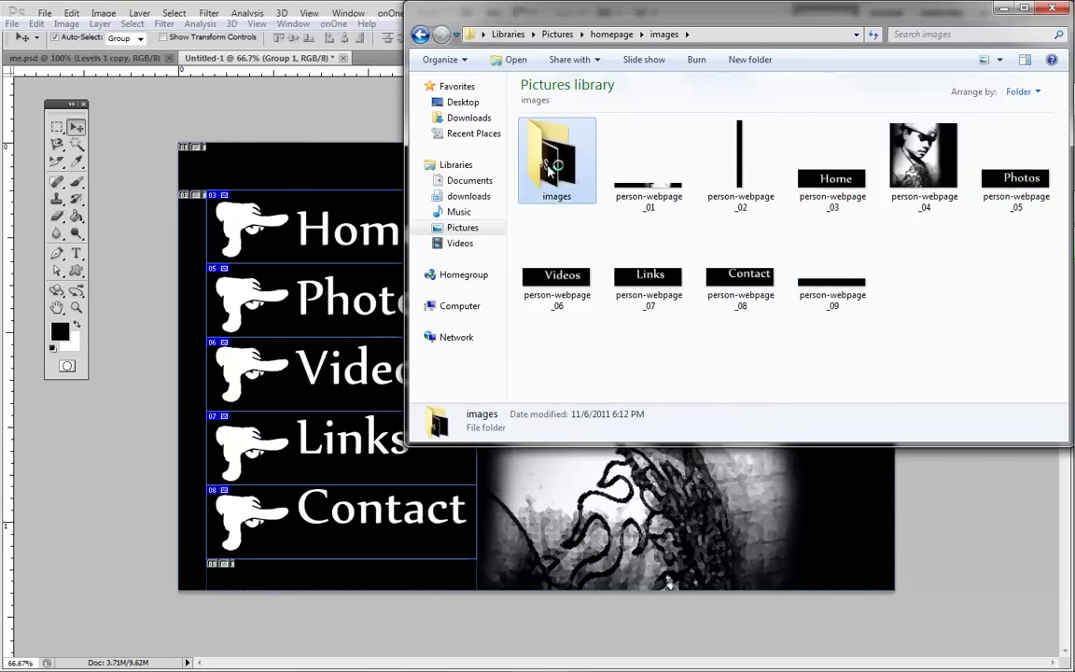
{"action": "left_click", "coordinate": [557, 187]}
{"action": "left_click", "coordinate": [648, 187]}
{"action": "left_click", "coordinate": [906, 193]}
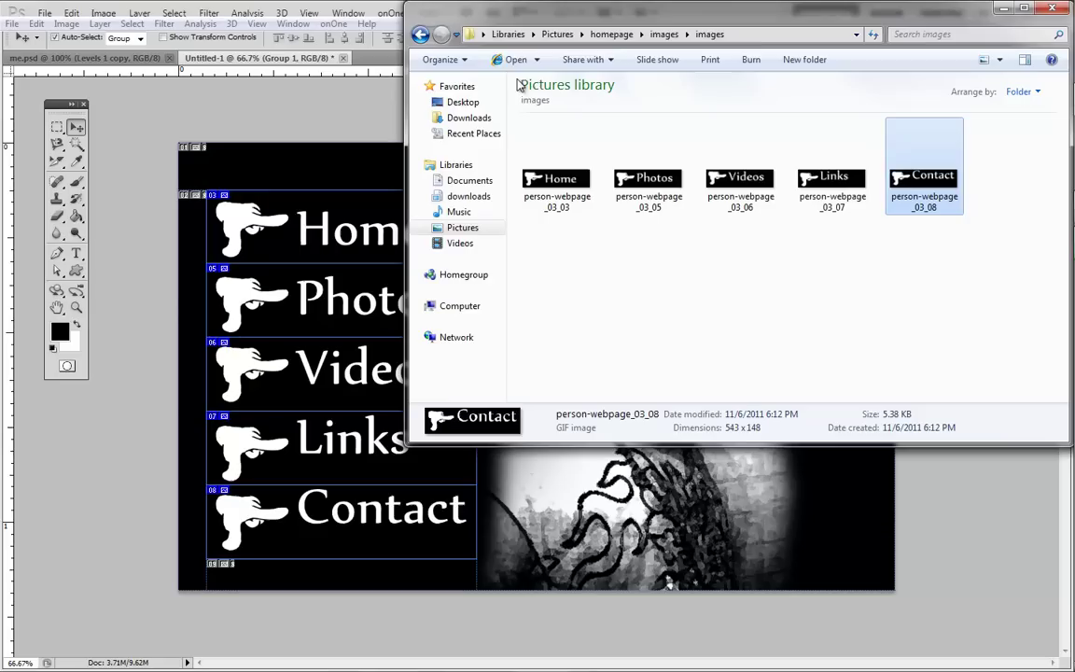
- Minimize the Explorer and Photoshop windows and switch to Dreamweaver
{"action": "left_click", "coordinate": [1003, 8]}
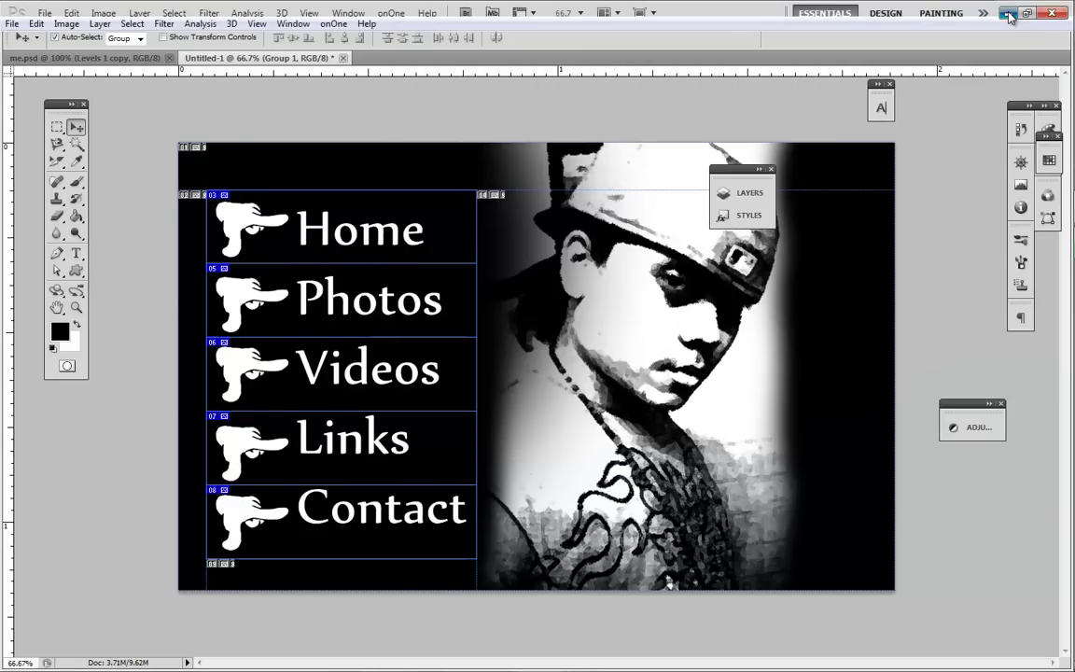
{"action": "left_click", "coordinate": [1008, 13]}
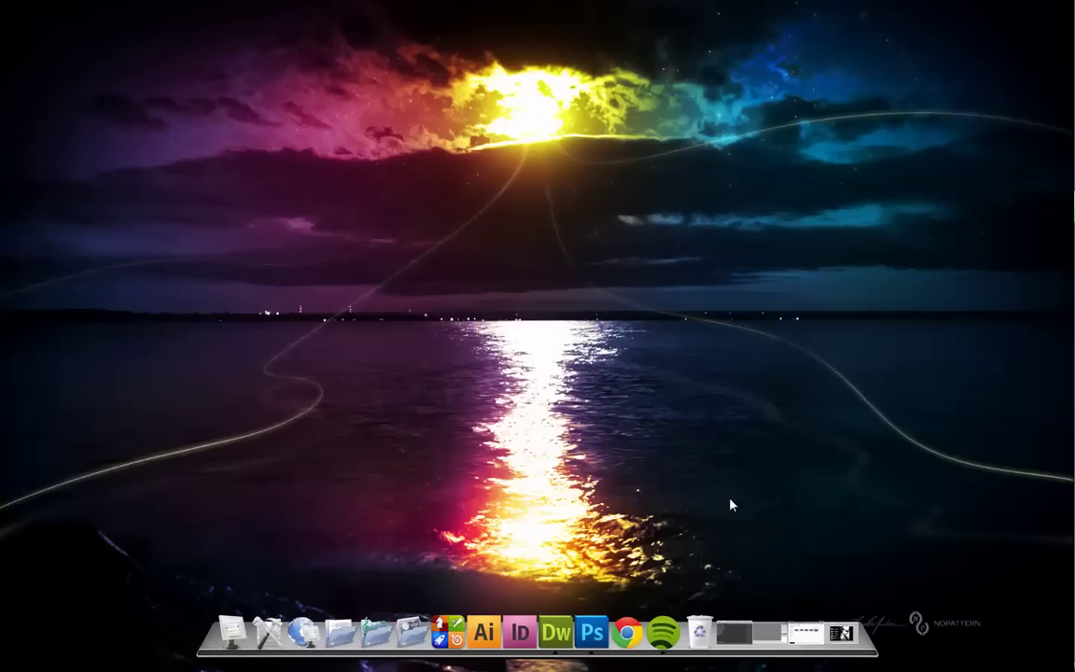
{"action": "left_click", "coordinate": [771, 627]}
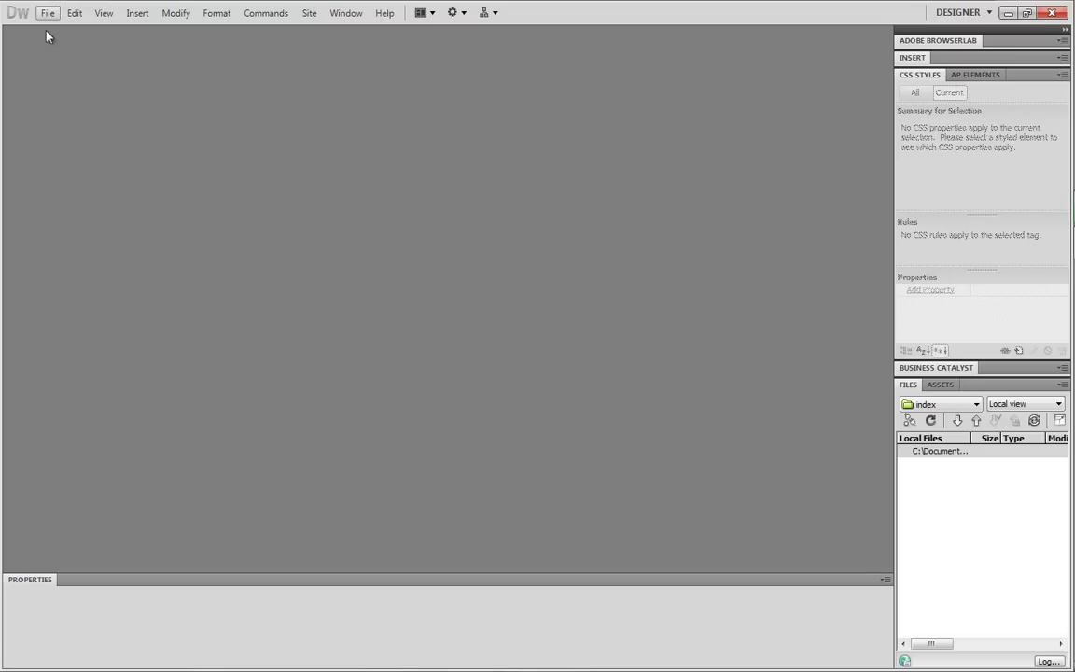
{"action": "left_click", "coordinate": [51, 15]}
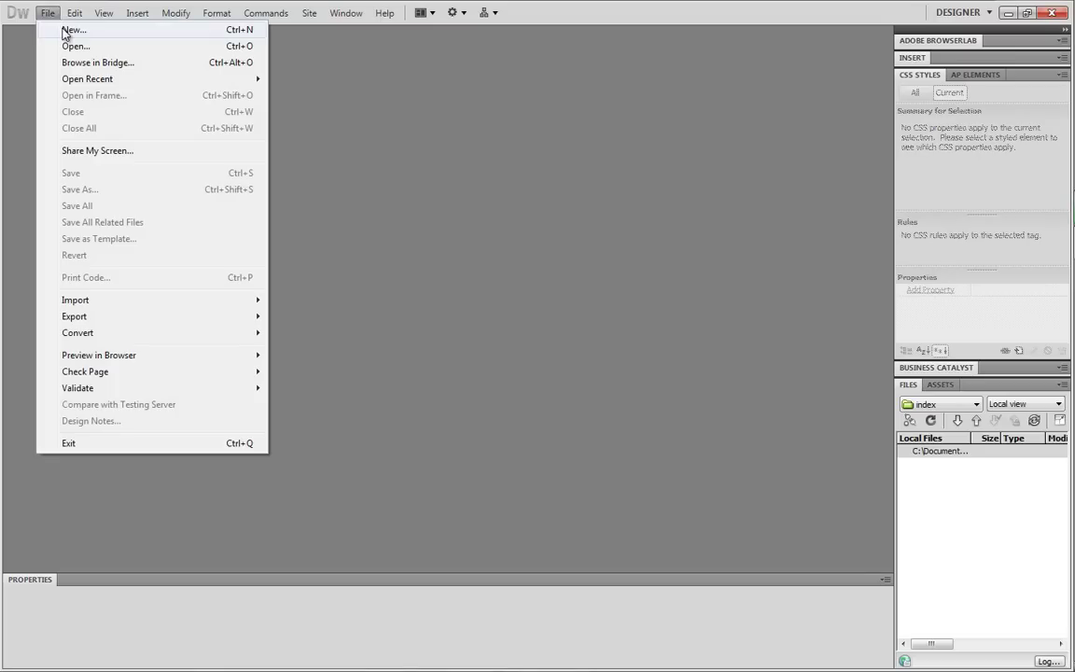
{"action": "left_click", "coordinate": [58, 29]}
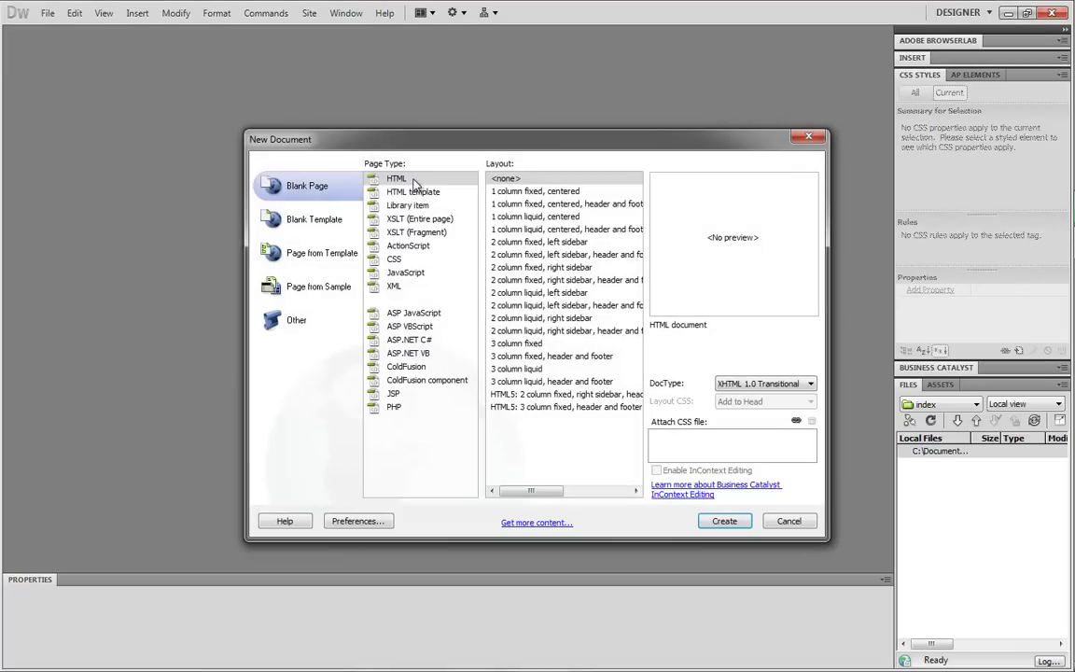
{"action": "left_click", "coordinate": [416, 180]}
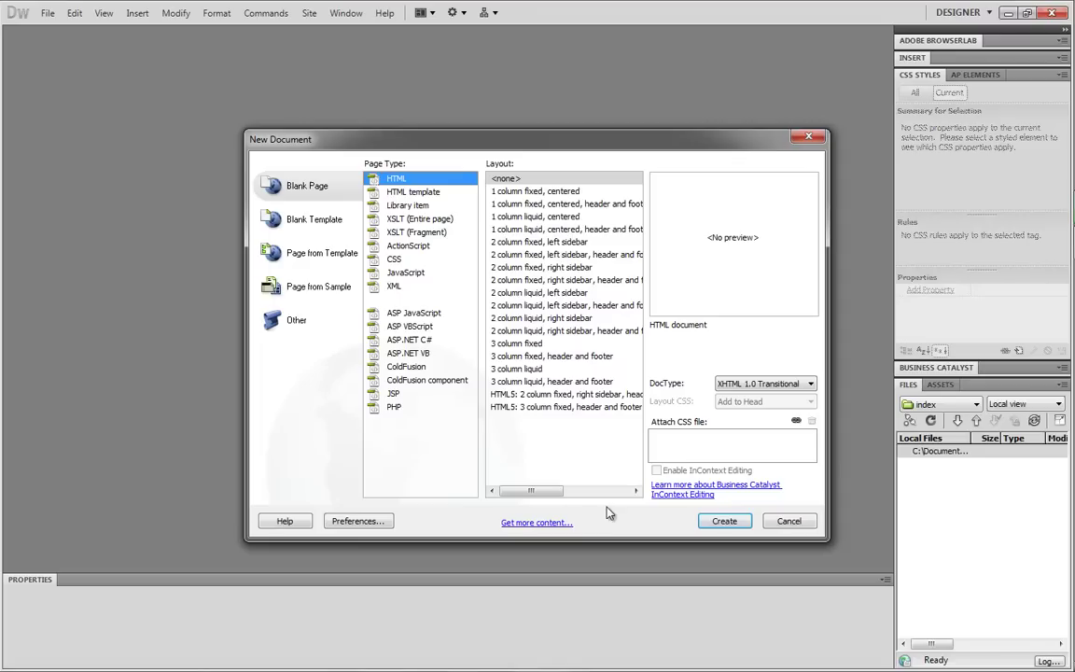
{"action": "left_click", "coordinate": [726, 522]}
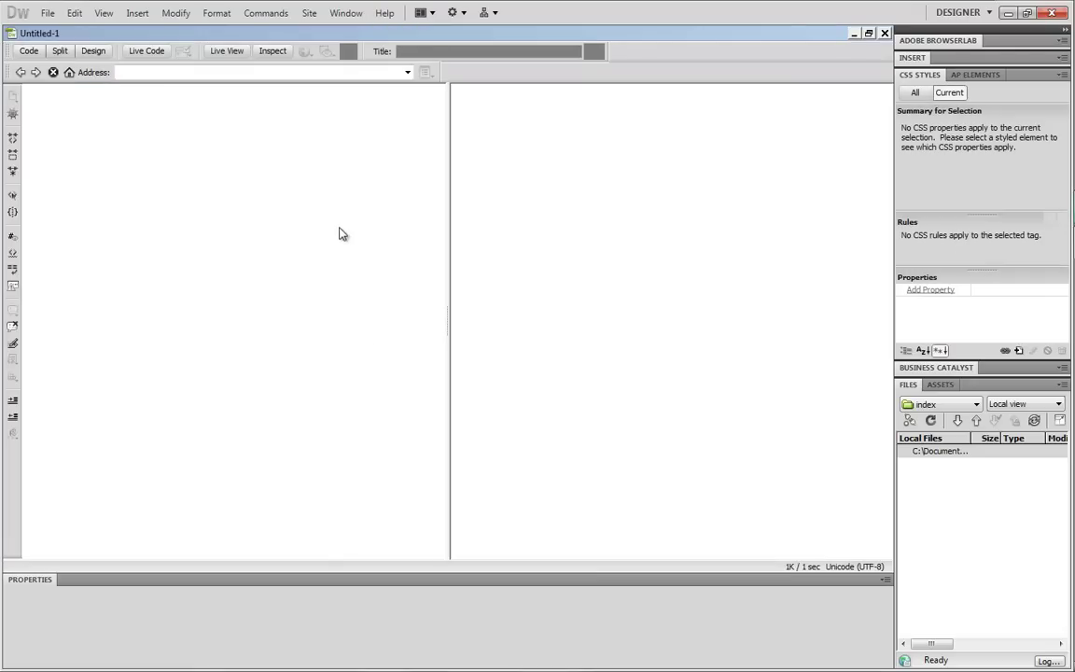
{"action": "left_click", "coordinate": [93, 52]}
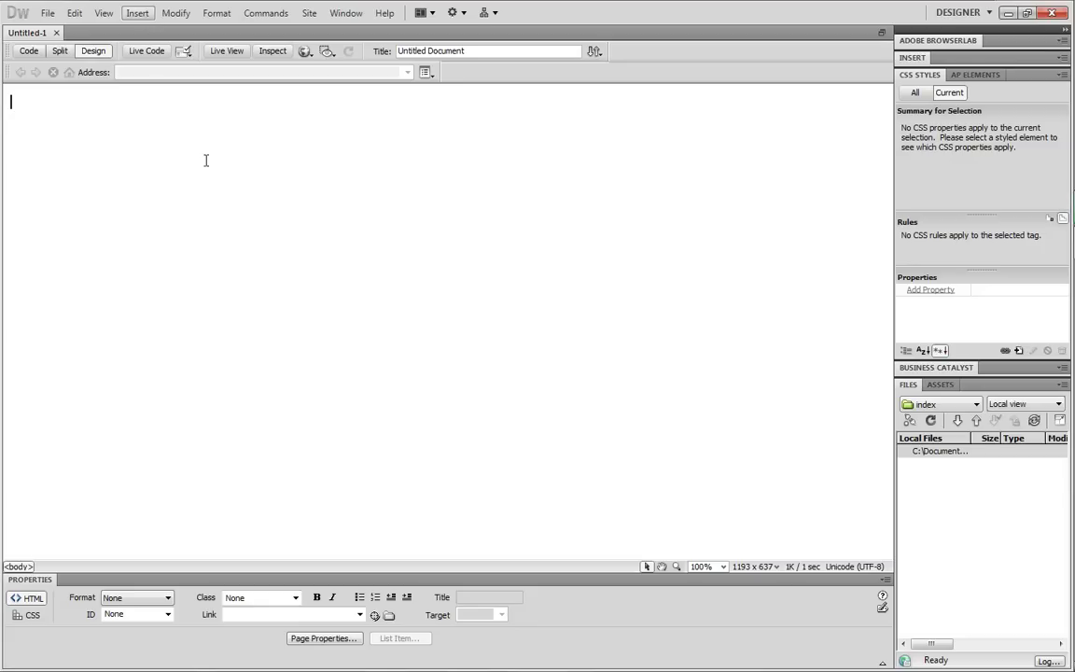
{"action": "left_click", "coordinate": [138, 14]}
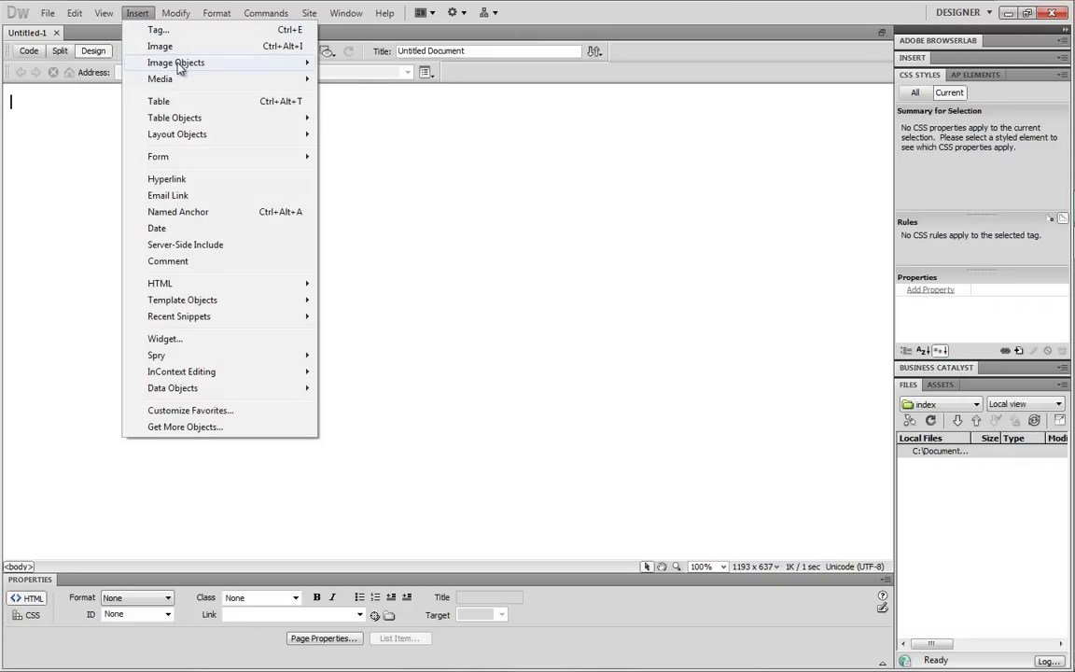
{"action": "mouse_move", "coordinate": [212, 66]}
{"action": "left_click", "coordinate": [57, 34]}
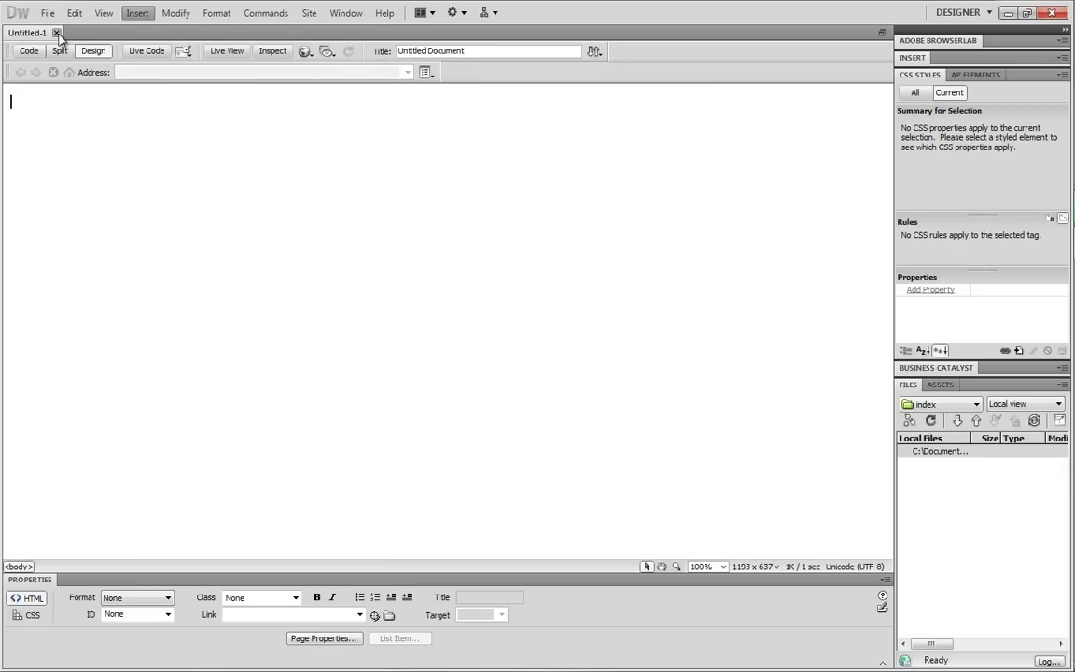
{"action": "left_click", "coordinate": [57, 34]}
- Open the exported person-webpage HTML file from the homepage folder in the Pictures library
{"action": "left_click", "coordinate": [53, 14]}
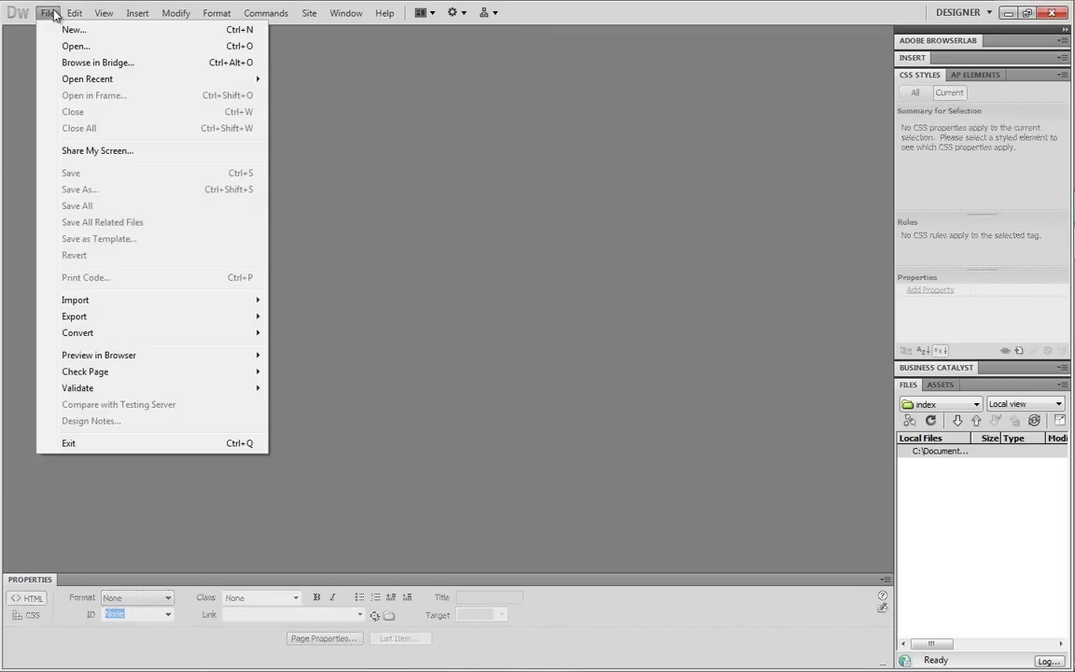
{"action": "key", "text": "Escape"}
{"action": "key", "text": "ctrl+o"}
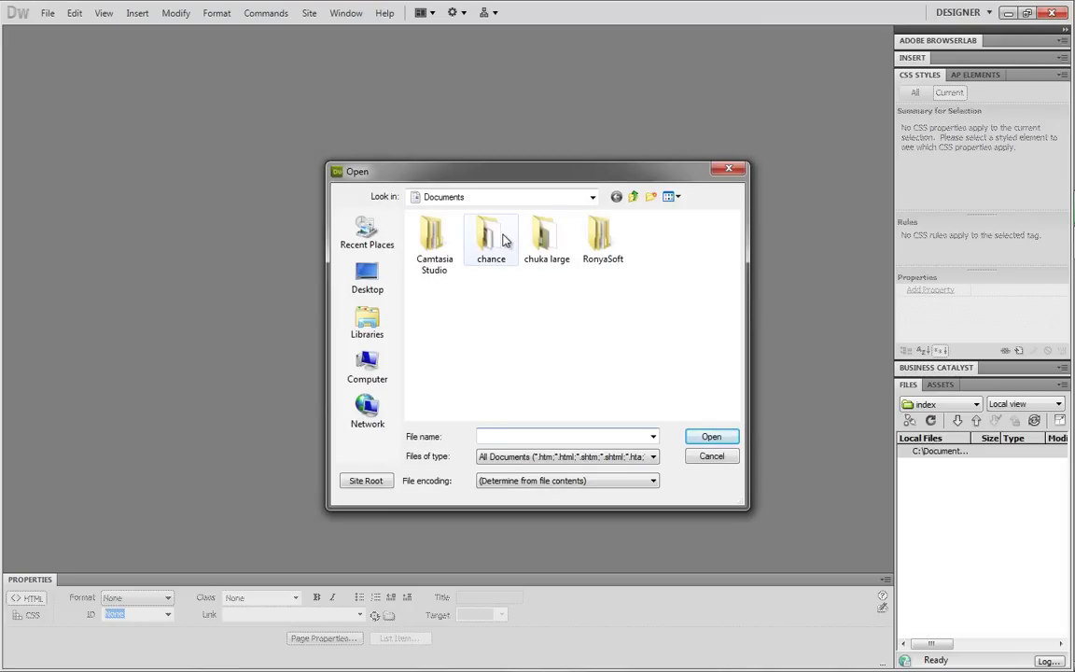
{"action": "left_click", "coordinate": [632, 195]}
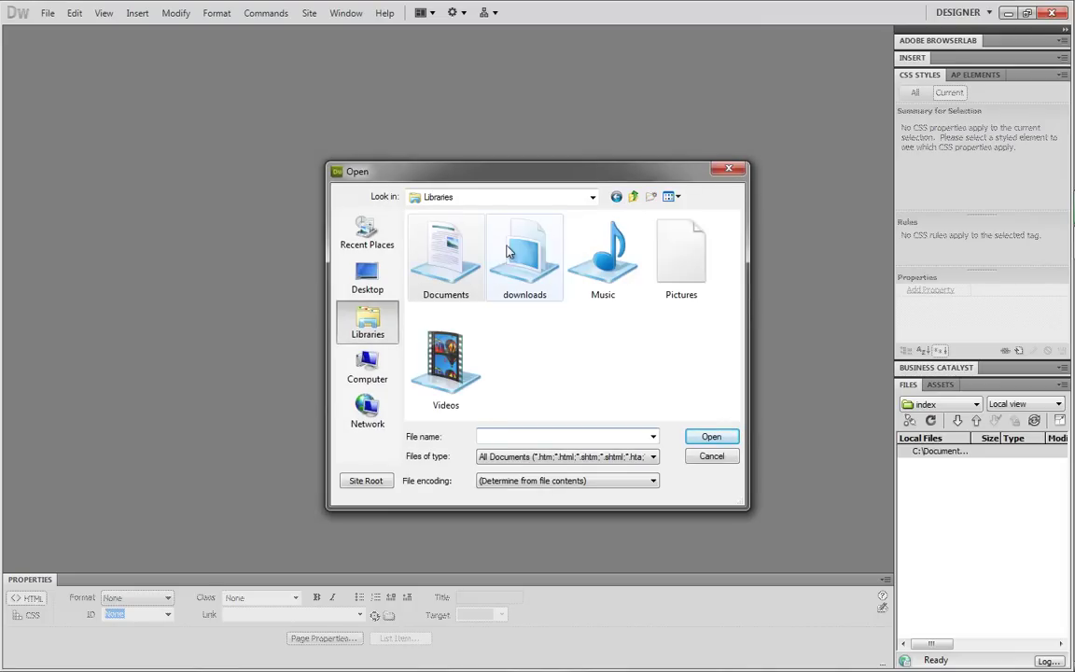
{"action": "double_click", "coordinate": [702, 268]}
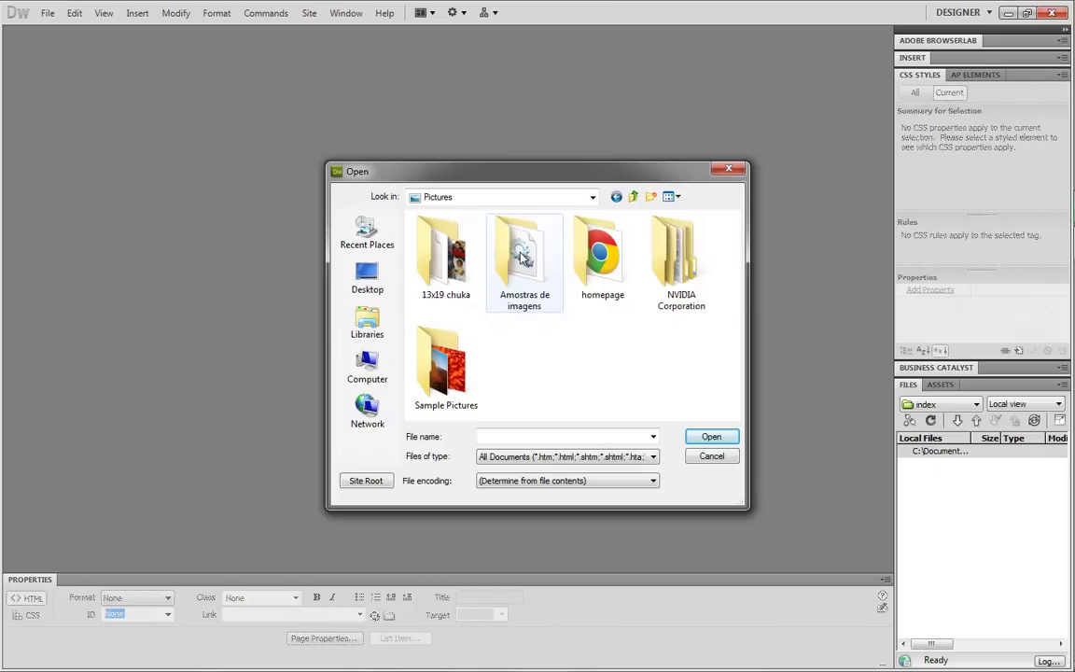
{"action": "double_click", "coordinate": [606, 261]}
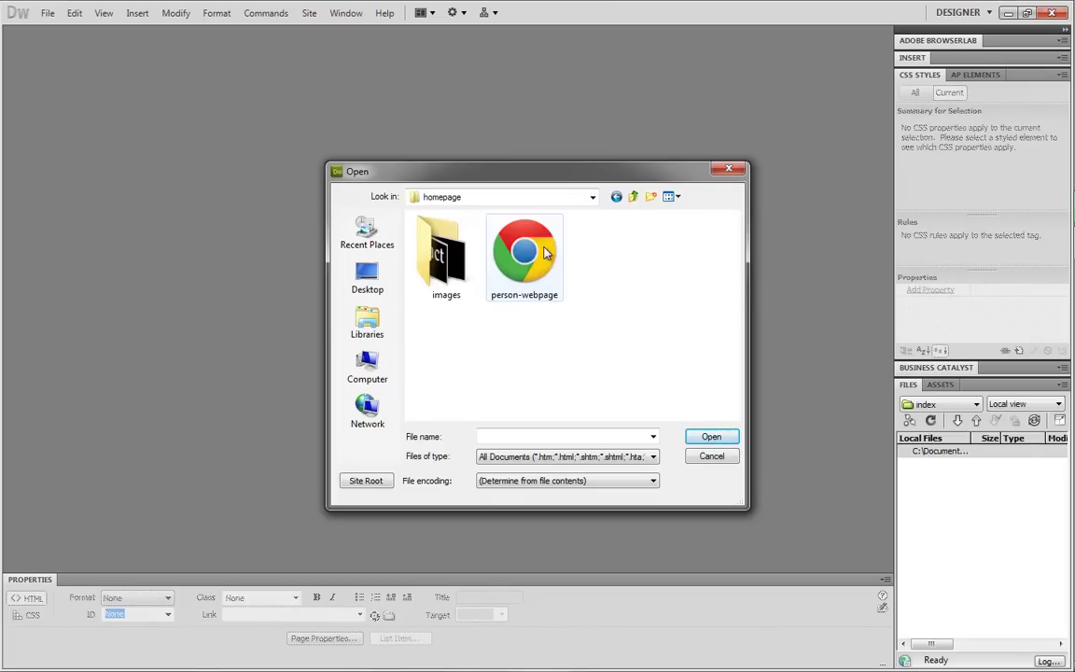
{"action": "double_click", "coordinate": [526, 251]}
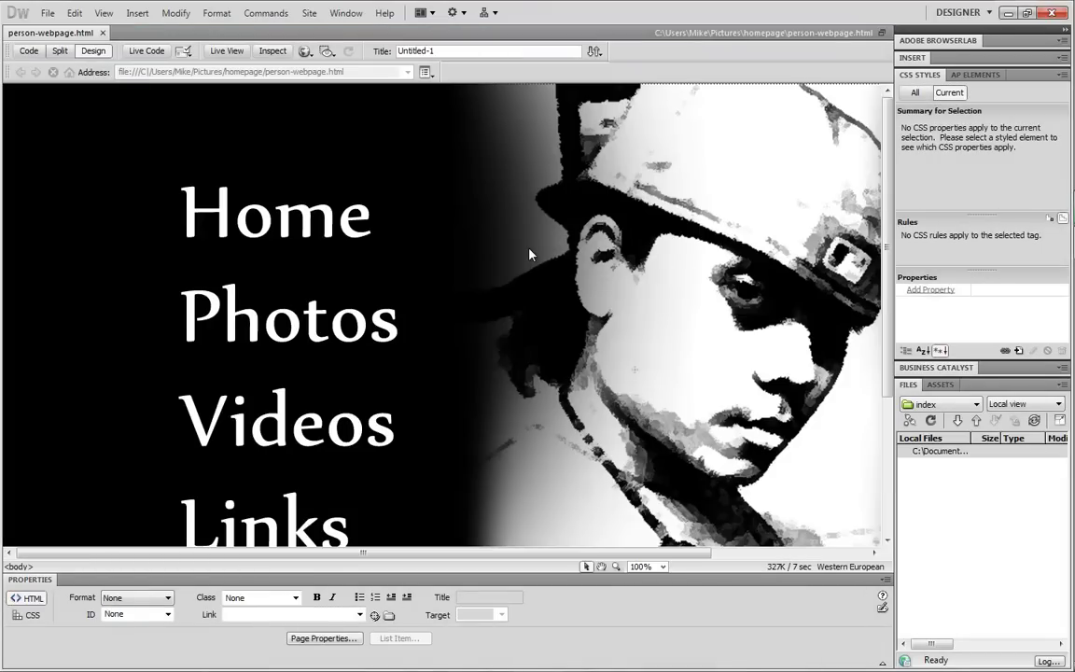
{"action": "left_click", "coordinate": [643, 279]}
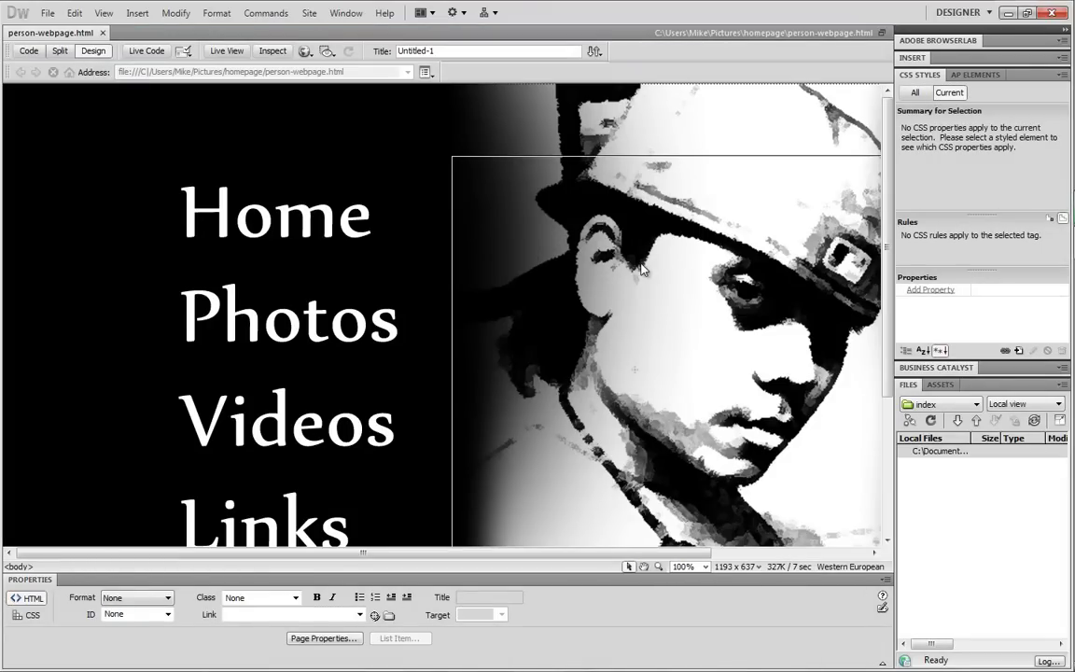
- Select the Home, Photos, Videos and Links menu slices in turn to check how the layout is divided into images
{"action": "left_click", "coordinate": [331, 214]}
{"action": "left_click", "coordinate": [320, 359]}
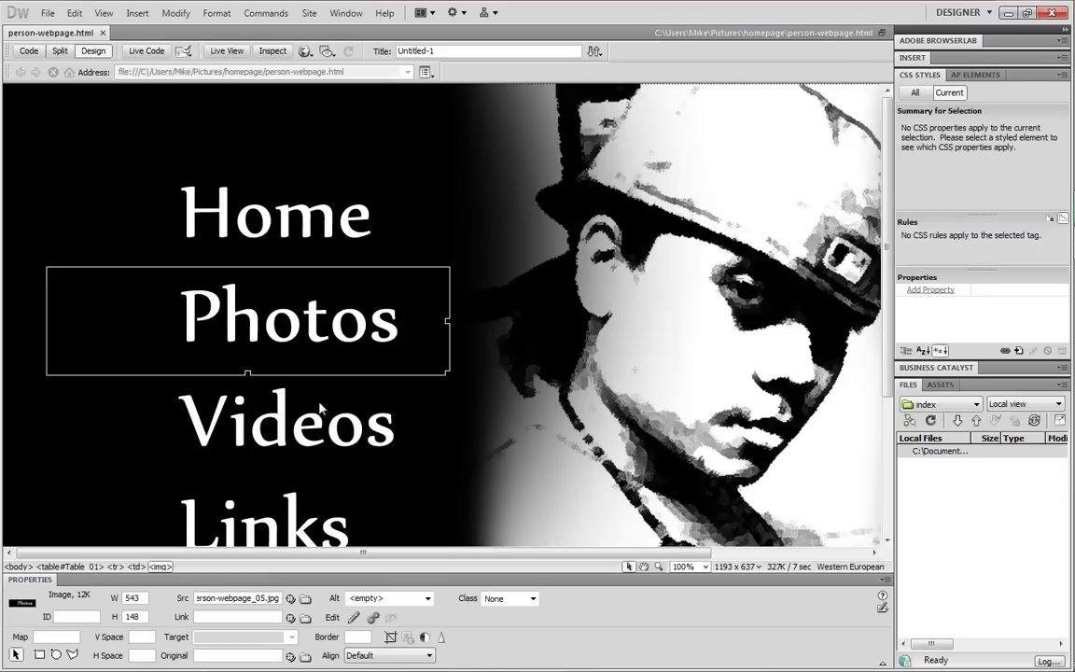
{"action": "left_click", "coordinate": [320, 424]}
{"action": "left_click", "coordinate": [322, 508]}
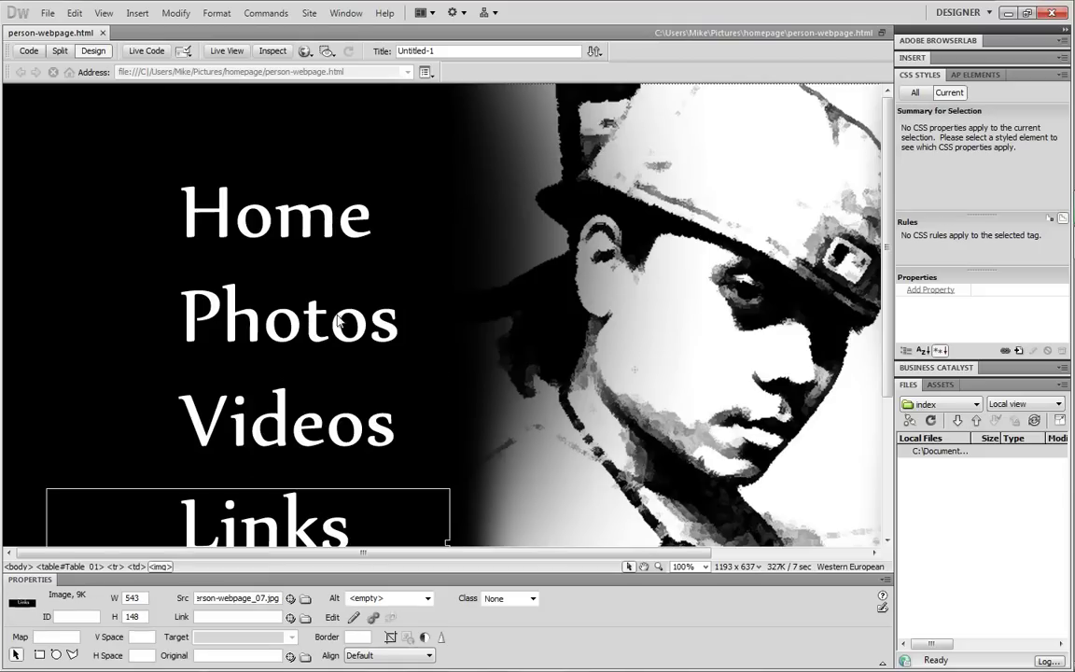
- Delete the Home menu image and start a rollover image in its cell, with person-webpage_03.gif from the images folder as the original image
{"action": "left_click", "coordinate": [345, 213]}
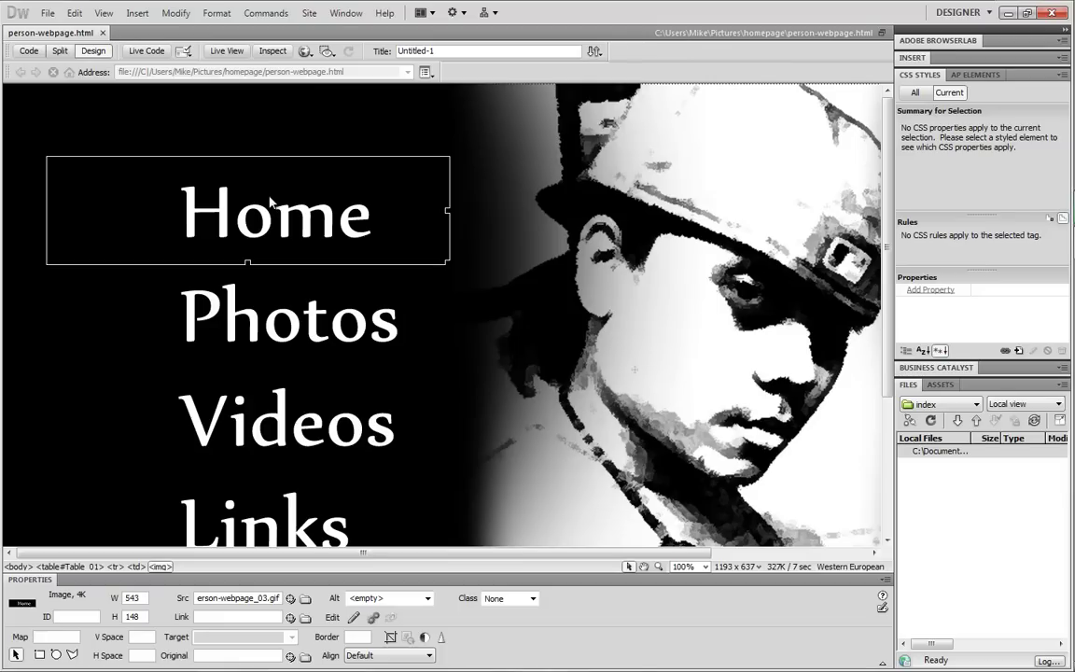
{"action": "key", "text": "Delete"}
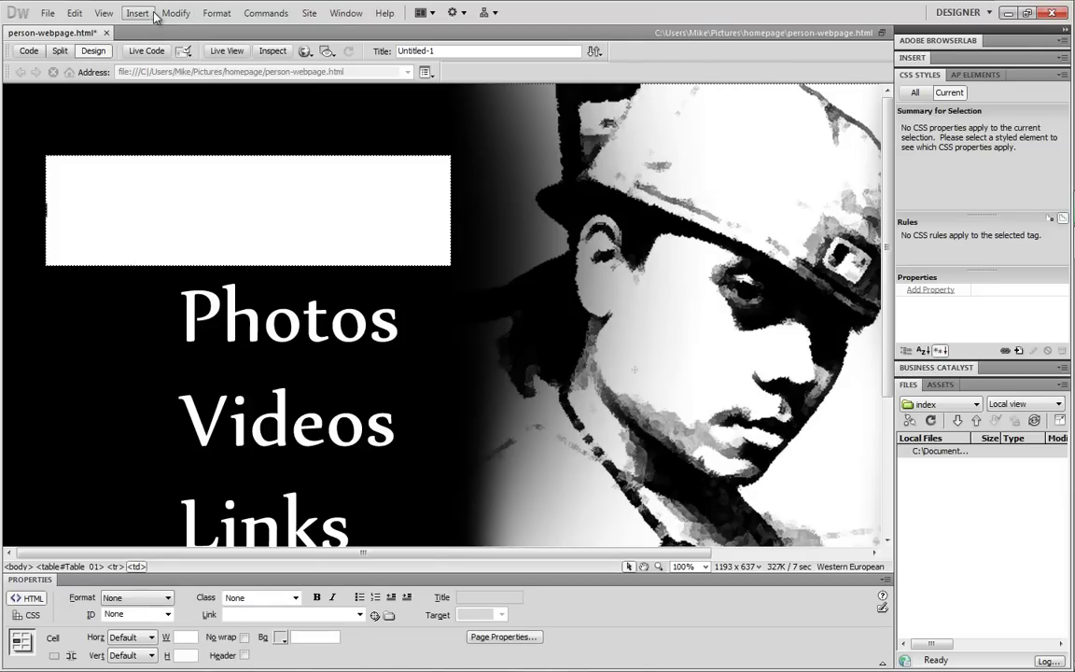
{"action": "left_click", "coordinate": [137, 13]}
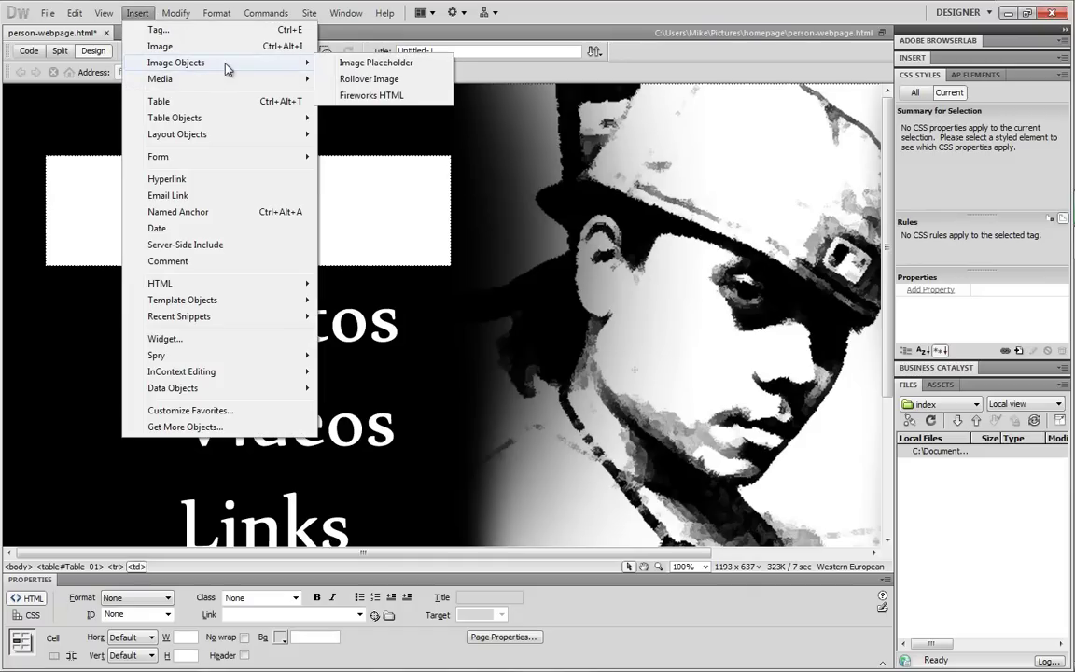
{"action": "left_click", "coordinate": [379, 81]}
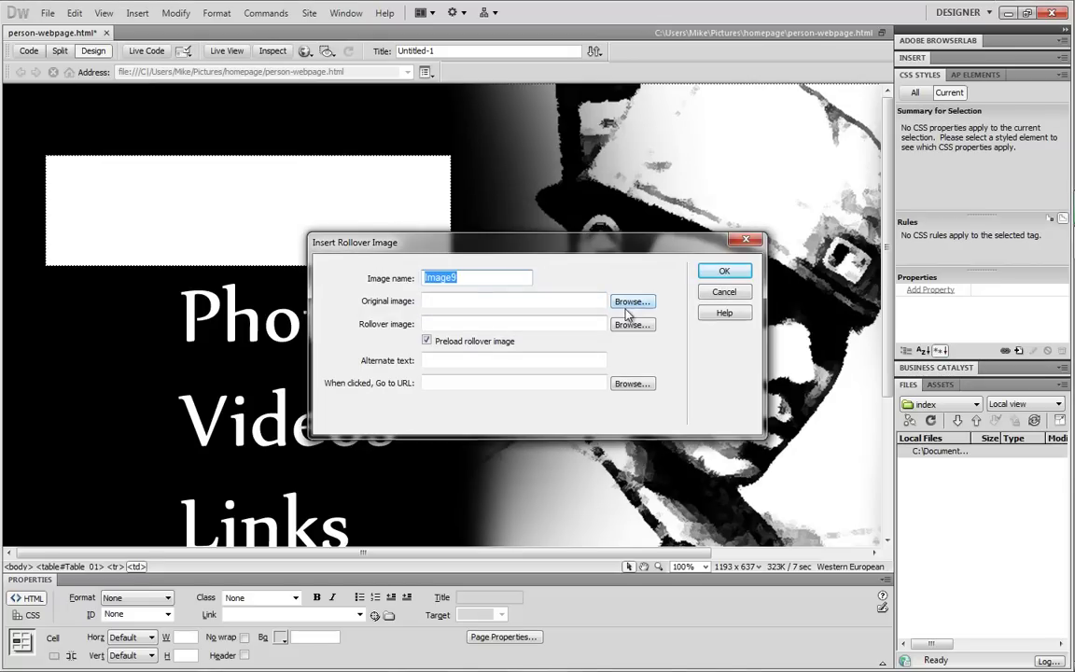
{"action": "left_click", "coordinate": [629, 302]}
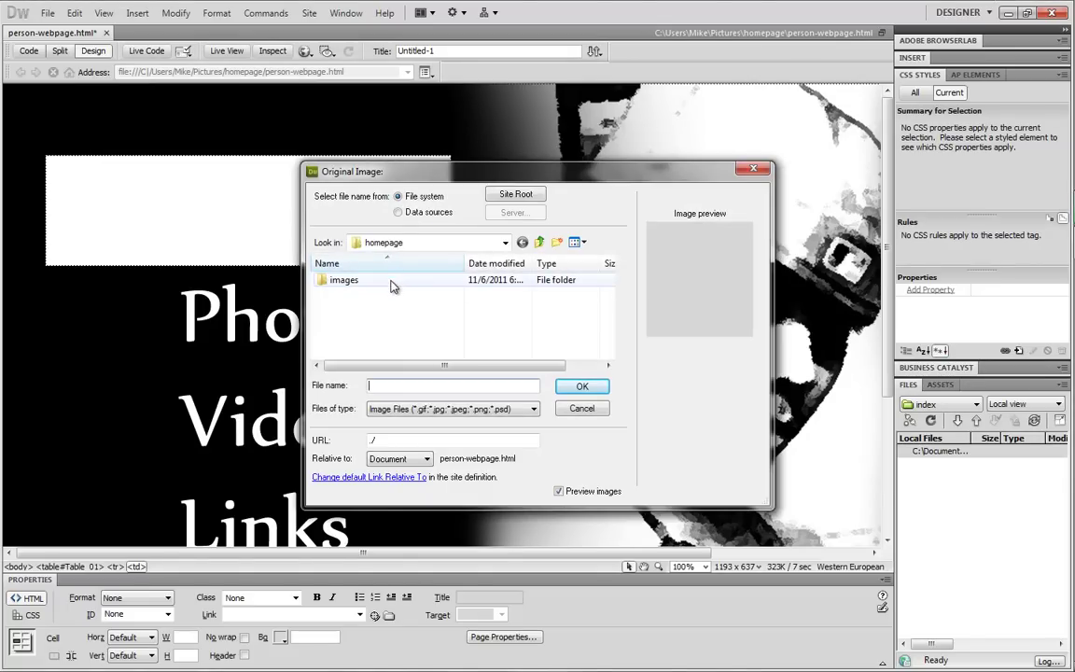
{"action": "double_click", "coordinate": [392, 286]}
{"action": "scroll", "coordinate": [434, 315], "scroll_direction": "down", "scroll_amount": 2}
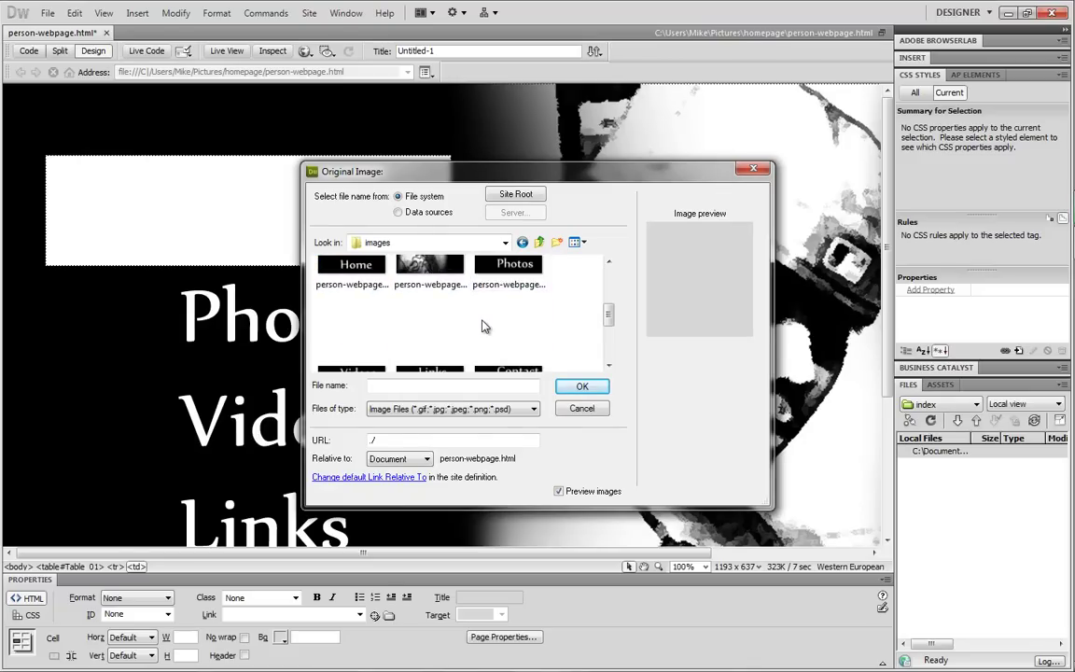
{"action": "scroll", "coordinate": [403, 320], "scroll_direction": "up", "scroll_amount": 1}
{"action": "left_click", "coordinate": [338, 333]}
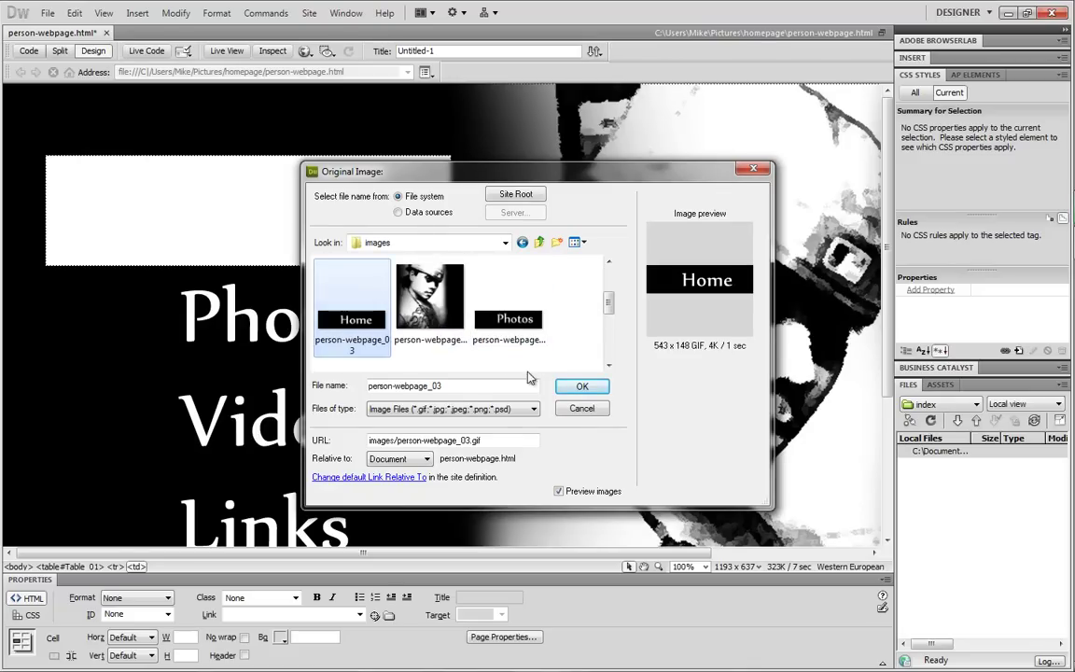
{"action": "left_click", "coordinate": [586, 389]}
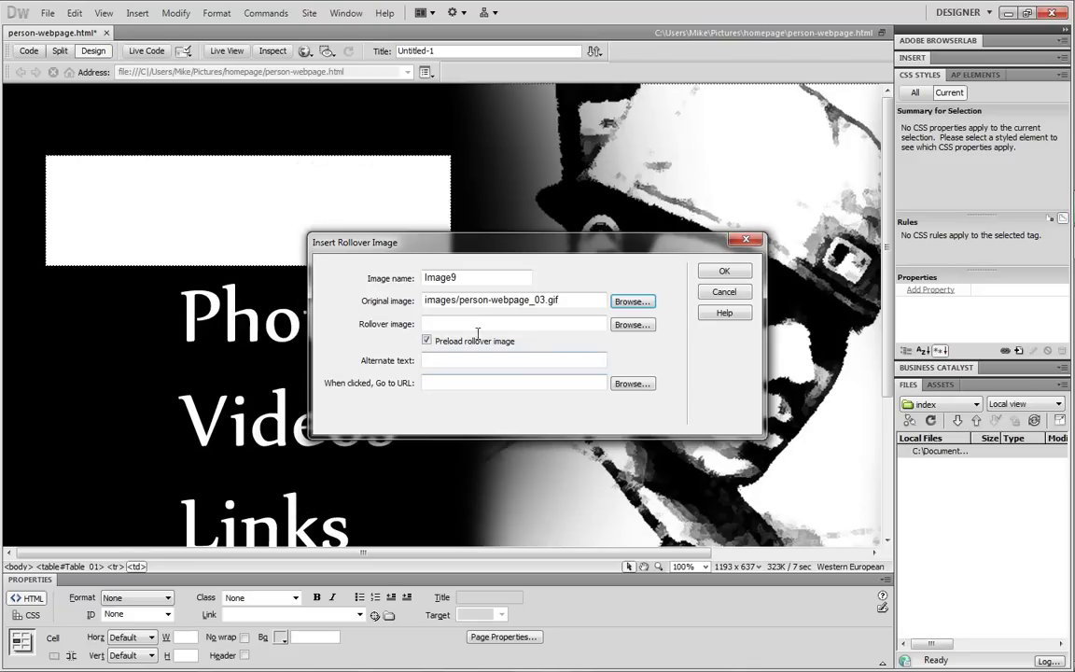
- Choose person-webpage_03_03.gif from the nested images folder as Home's rollover image and insert the rollover
{"action": "left_click", "coordinate": [631, 325]}
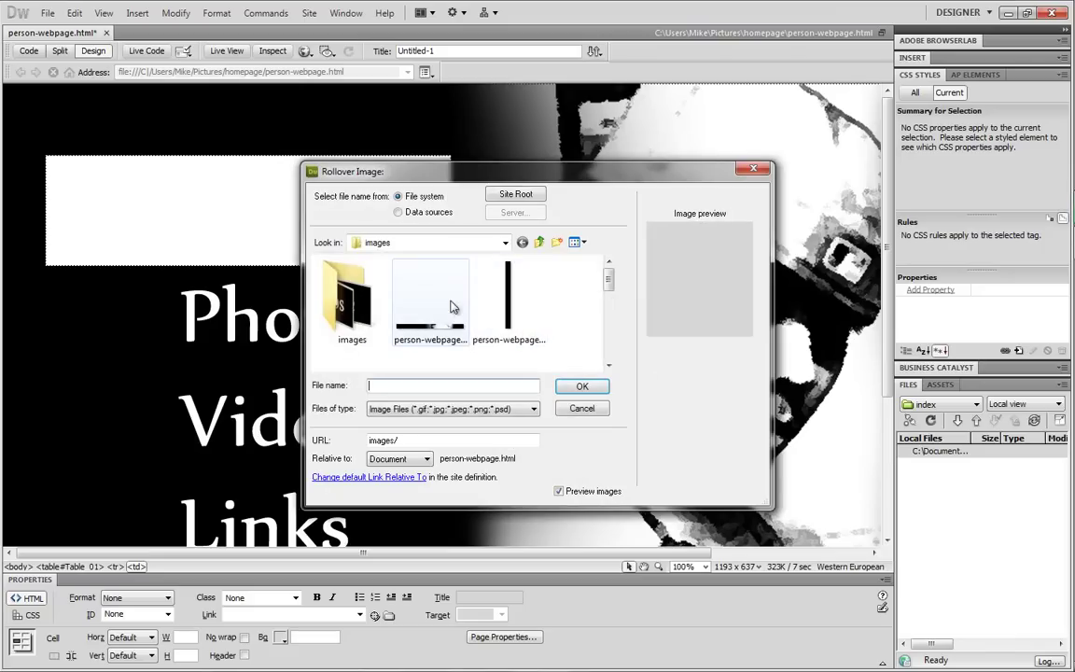
{"action": "double_click", "coordinate": [366, 315]}
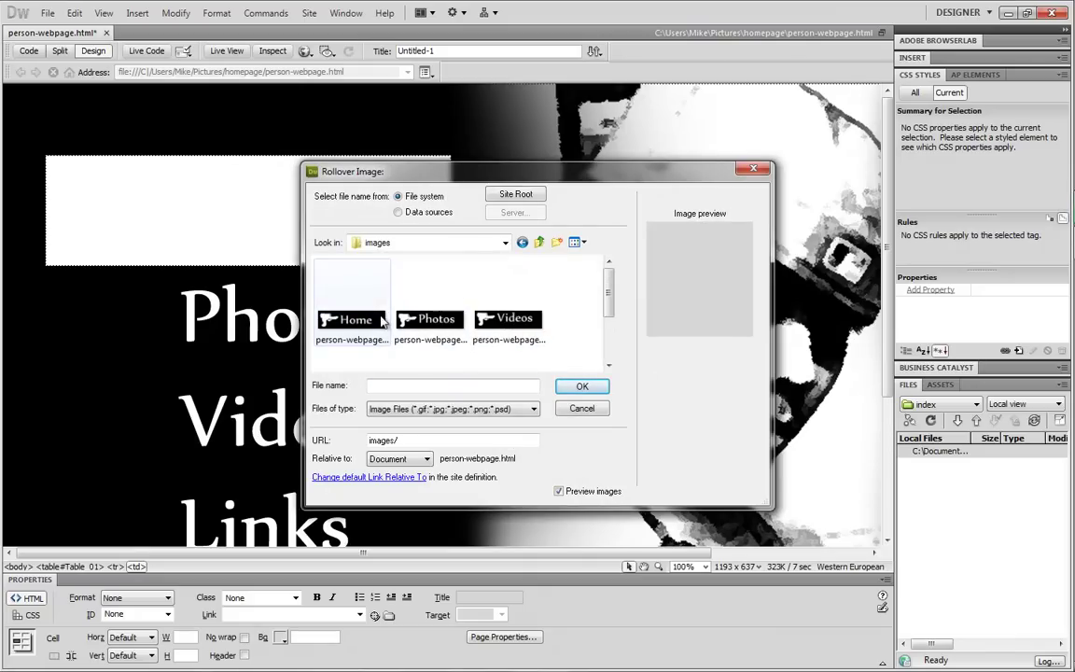
{"action": "left_click", "coordinate": [353, 313]}
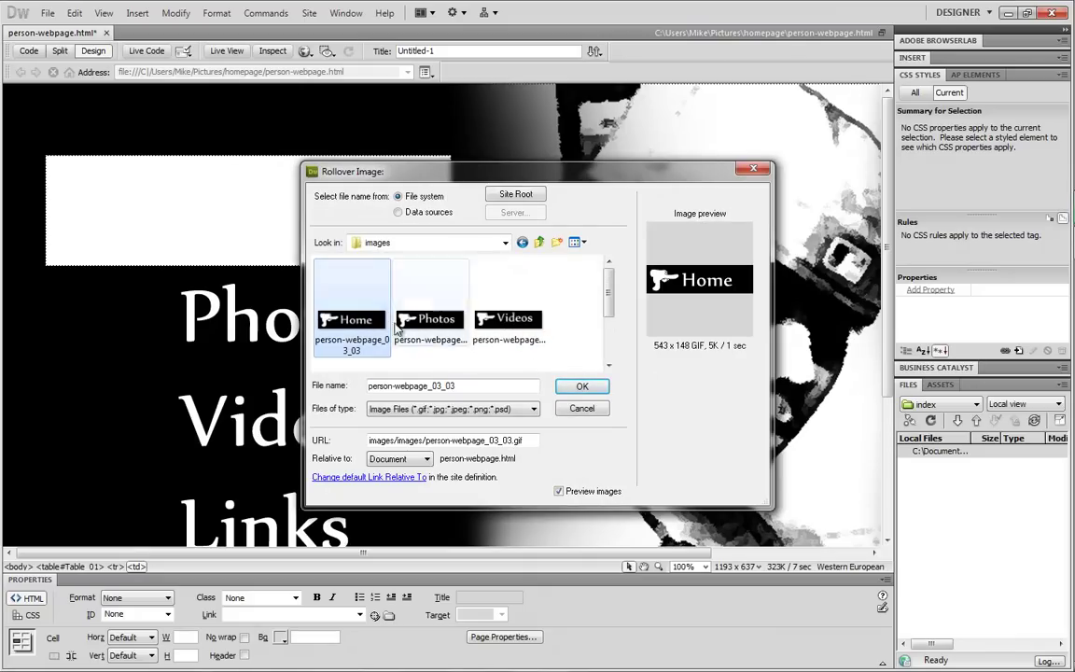
{"action": "left_click", "coordinate": [579, 388]}
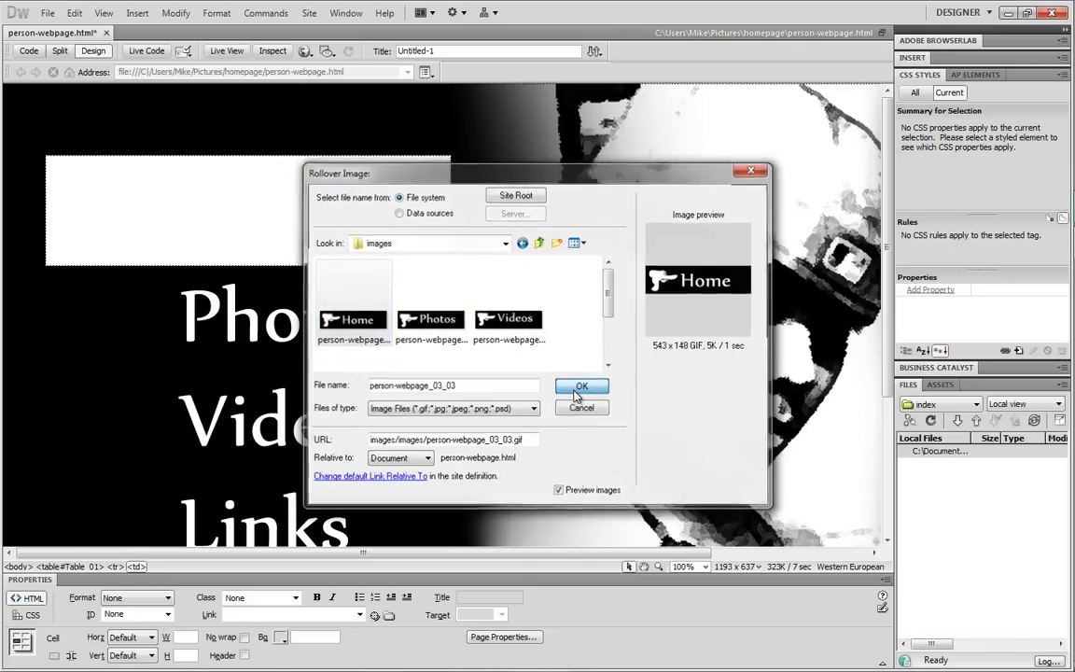
{"action": "left_click", "coordinate": [729, 272]}
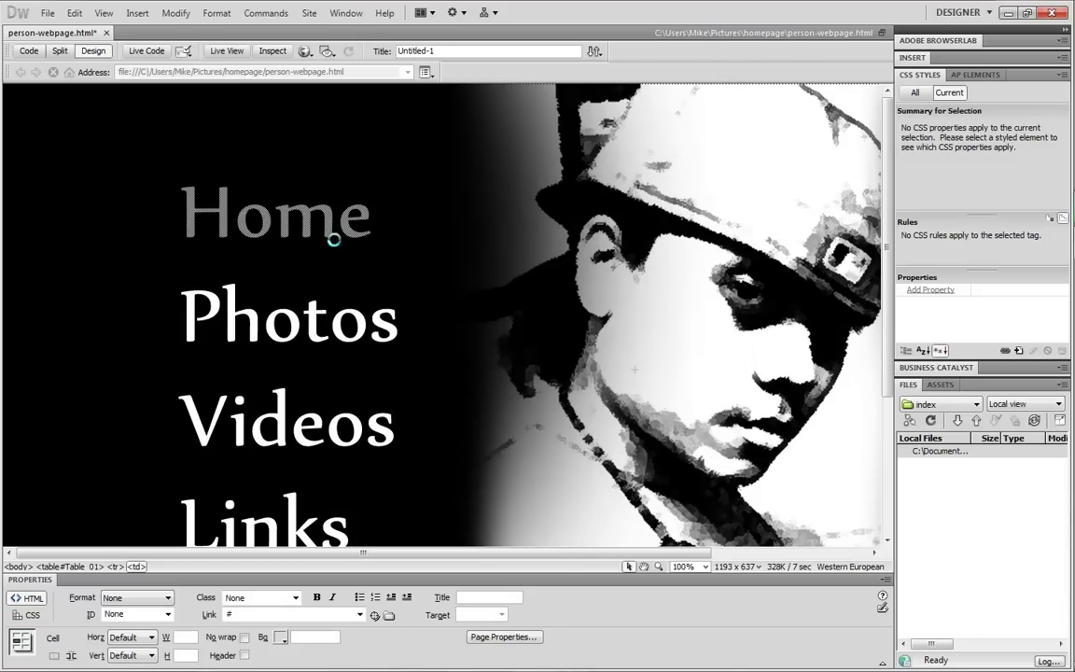
- Delete the Photos menu image and start a rollover image in its cell, with person-webpage_05.jpg from the outer images folder as the original image
{"action": "left_click", "coordinate": [307, 318]}
{"action": "key", "text": "Delete"}
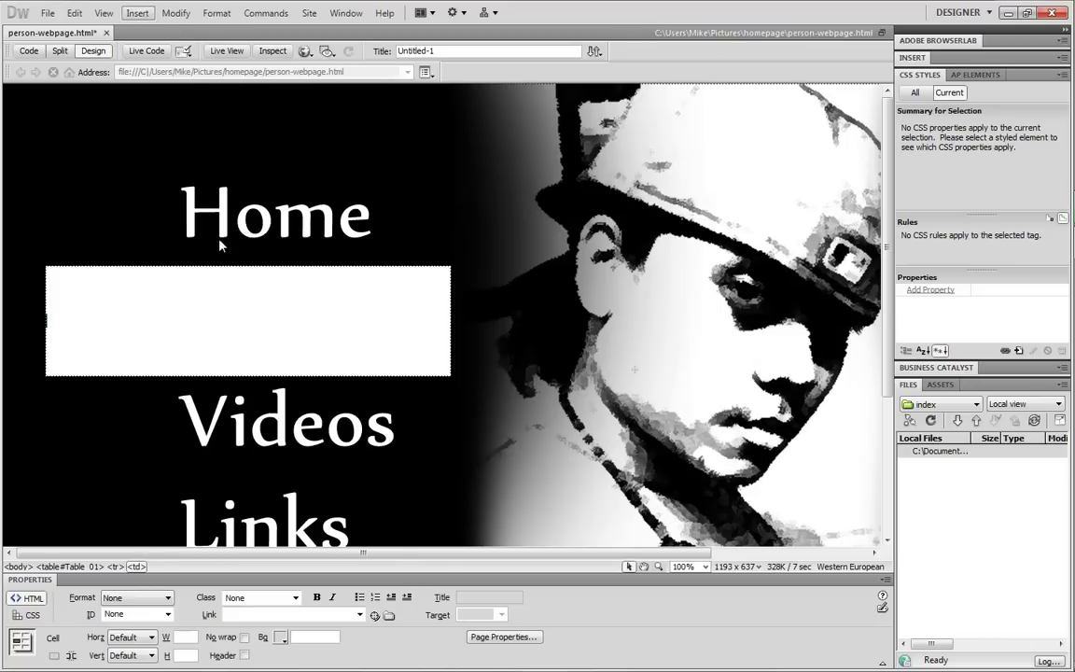
{"action": "left_click", "coordinate": [137, 13]}
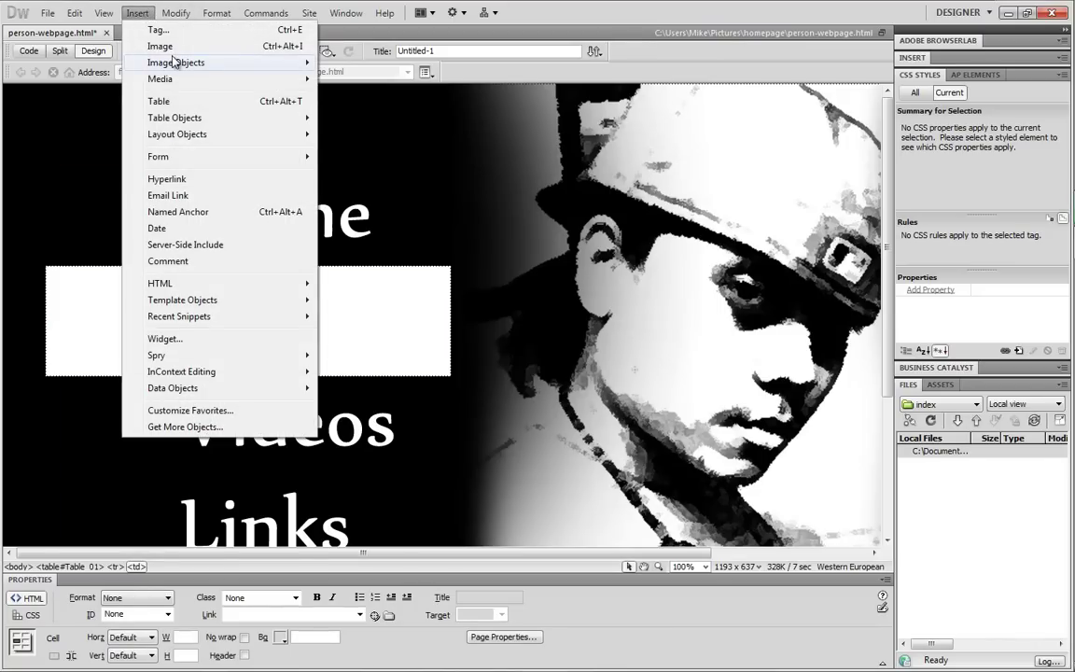
{"action": "mouse_move", "coordinate": [178, 63]}
{"action": "left_click", "coordinate": [368, 78]}
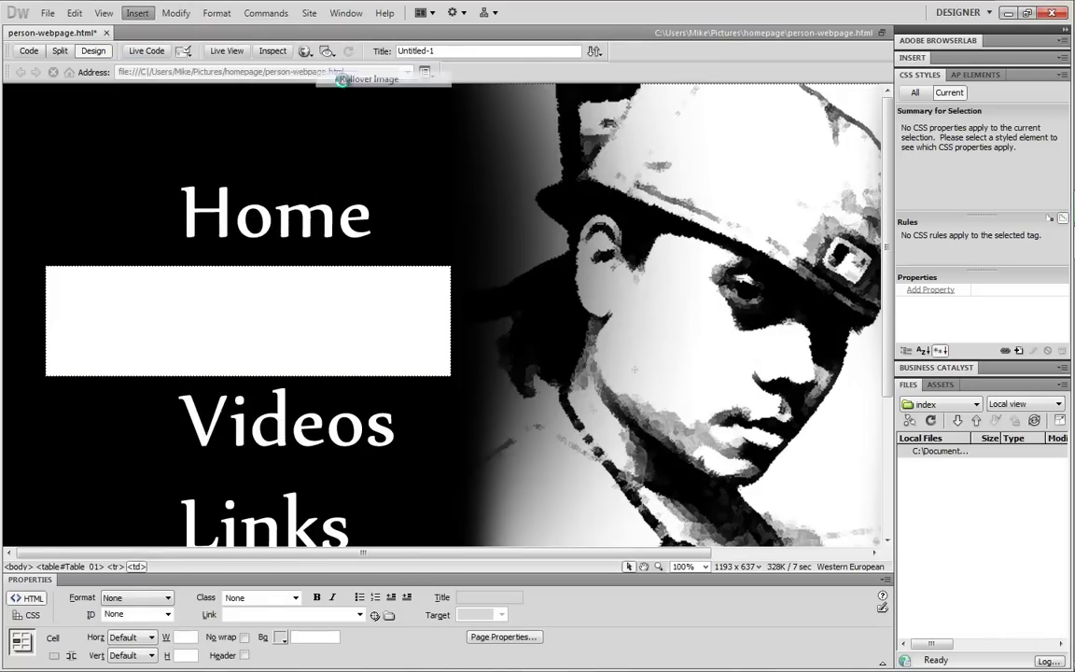
{"action": "left_click", "coordinate": [632, 301]}
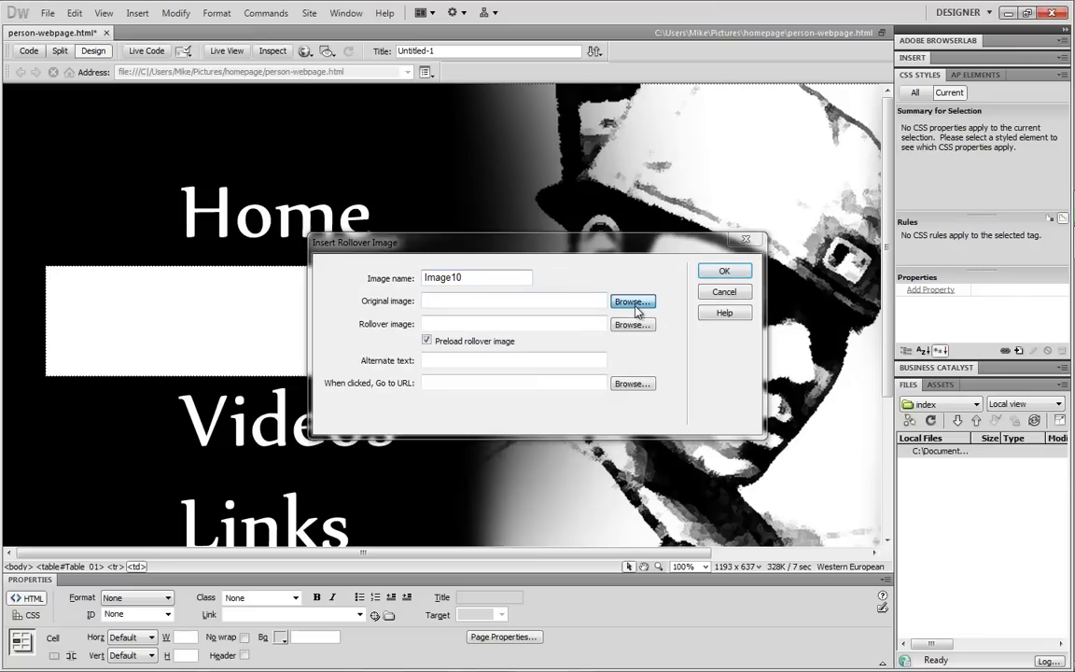
{"action": "left_click", "coordinate": [430, 303]}
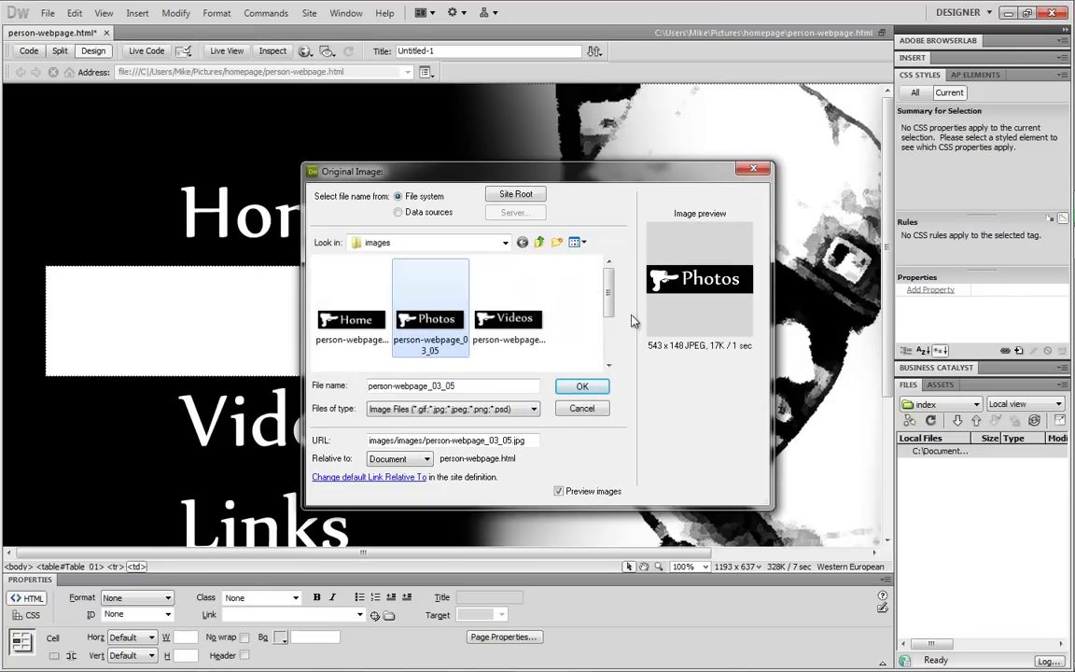
{"action": "left_click", "coordinate": [538, 242]}
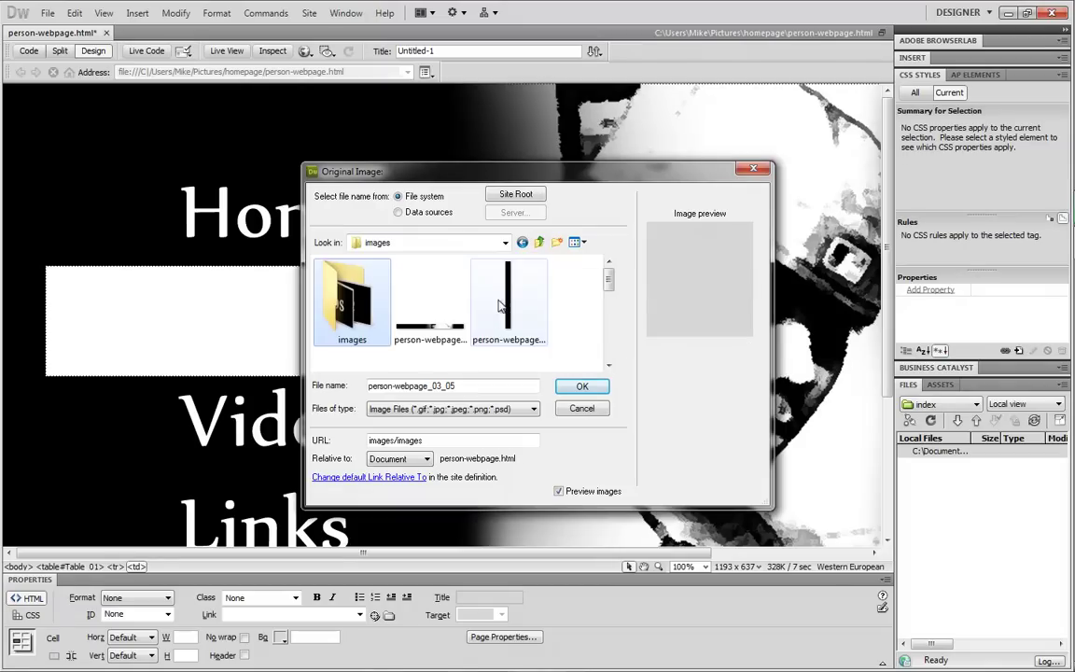
{"action": "scroll", "coordinate": [469, 315], "scroll_direction": "down", "scroll_amount": 1}
{"action": "left_click", "coordinate": [509, 308]}
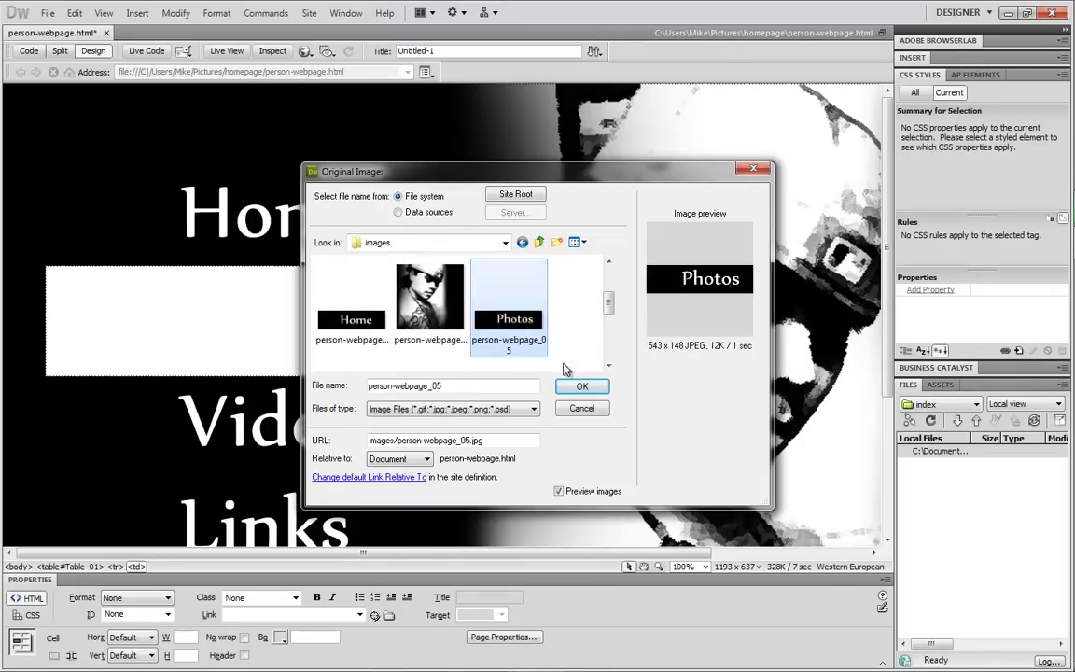
{"action": "left_click", "coordinate": [581, 385]}
- Choose person-webpage_03_05.jpg from the nested images folder as Photos' rollover image and insert the rollover
{"action": "left_click", "coordinate": [634, 323]}
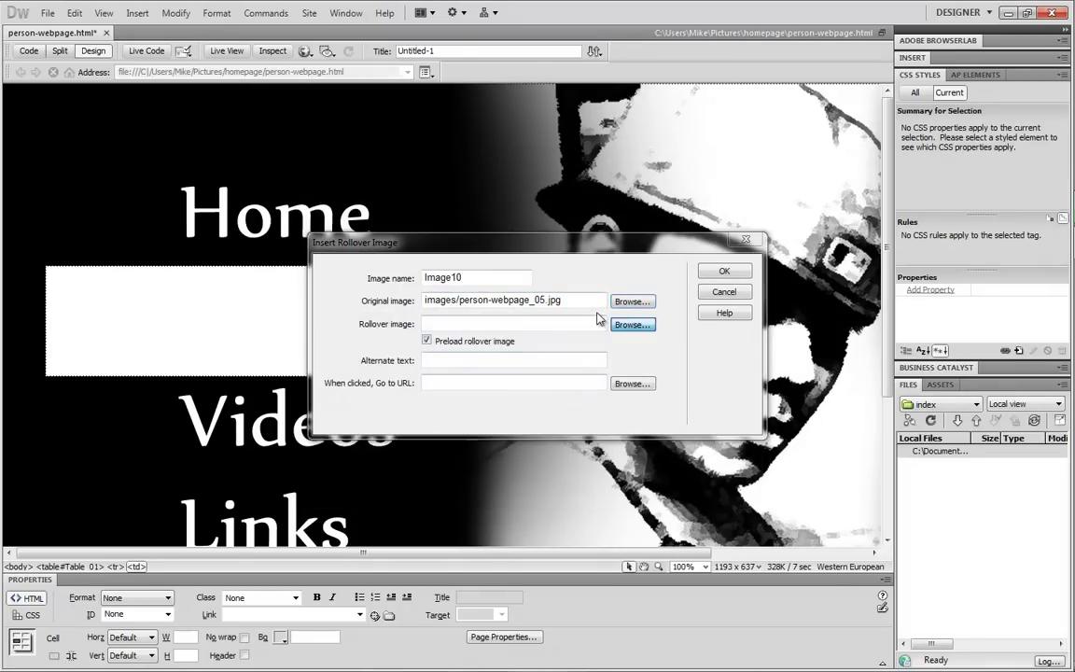
{"action": "left_click", "coordinate": [476, 322]}
{"action": "left_click", "coordinate": [368, 296]}
{"action": "scroll", "coordinate": [371, 296], "scroll_direction": "down", "scroll_amount": 1}
{"action": "scroll", "coordinate": [371, 296], "scroll_direction": "up", "scroll_amount": 1}
{"action": "scroll", "coordinate": [372, 297], "scroll_direction": "down", "scroll_amount": 1}
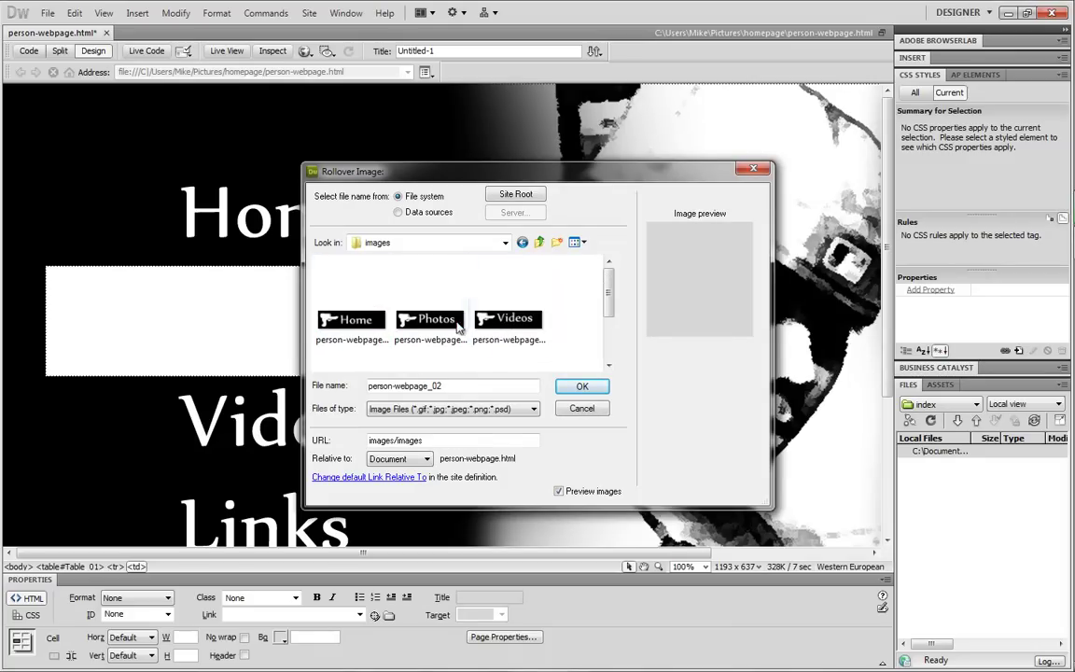
{"action": "left_click", "coordinate": [430, 313]}
{"action": "left_click", "coordinate": [579, 387]}
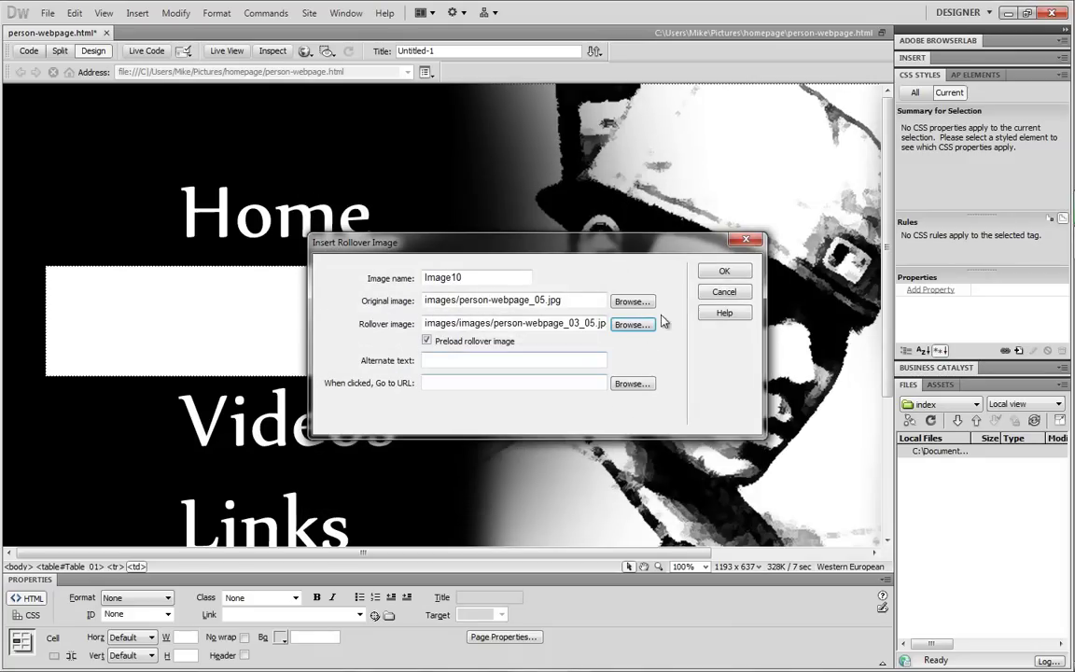
{"action": "left_click", "coordinate": [725, 272]}
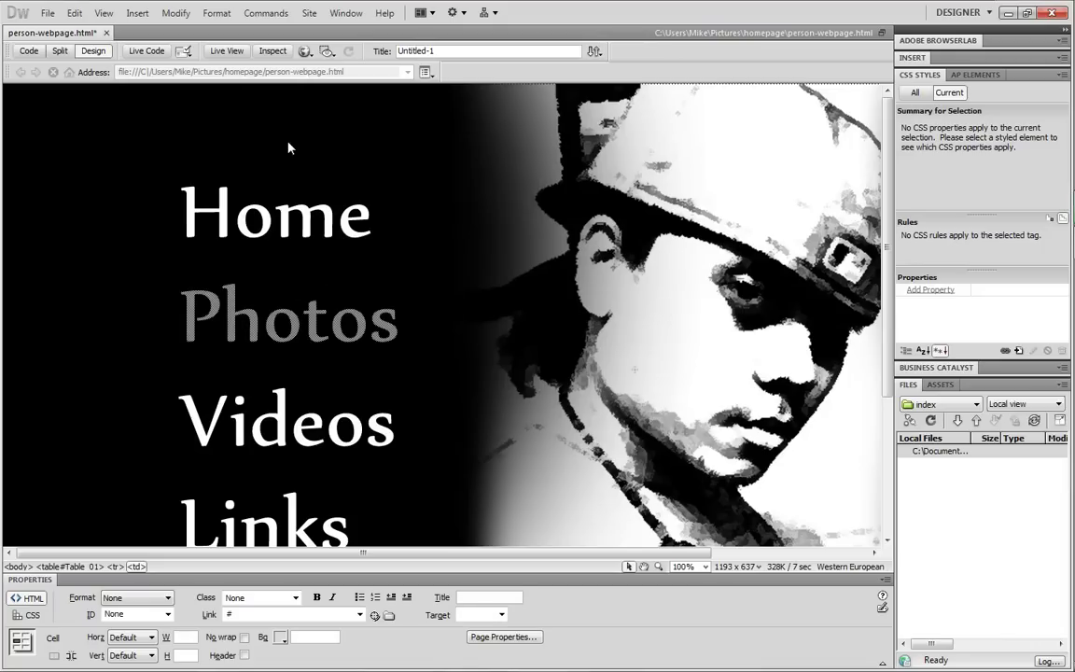
- Preview the page in Chrome, saving the changes to person-webpage
{"action": "left_click", "coordinate": [304, 54]}
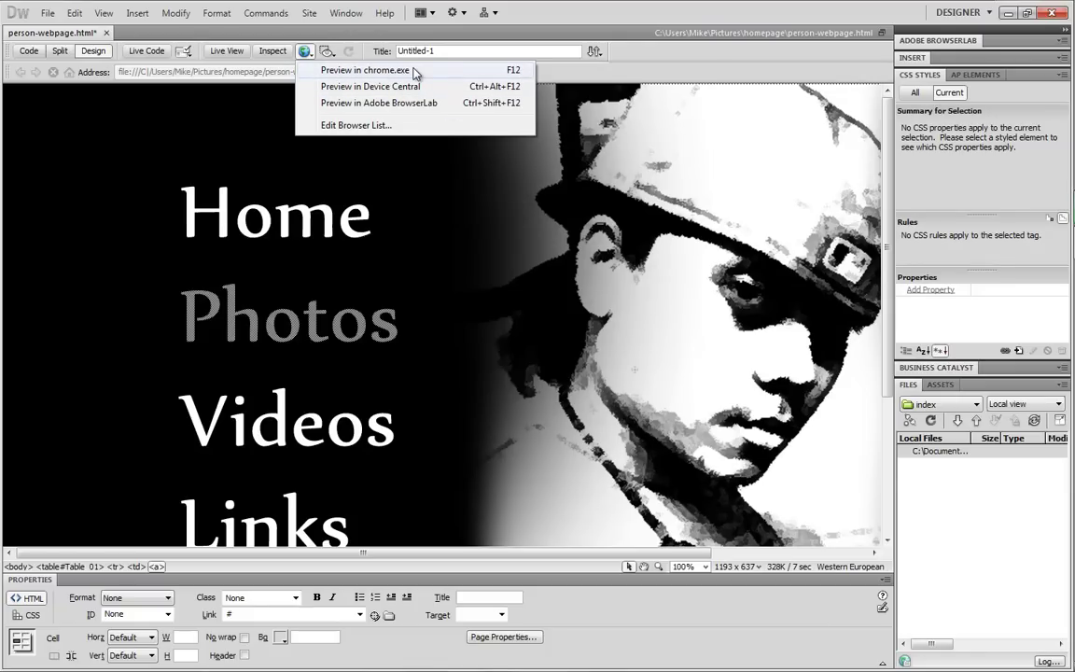
{"action": "left_click", "coordinate": [414, 72]}
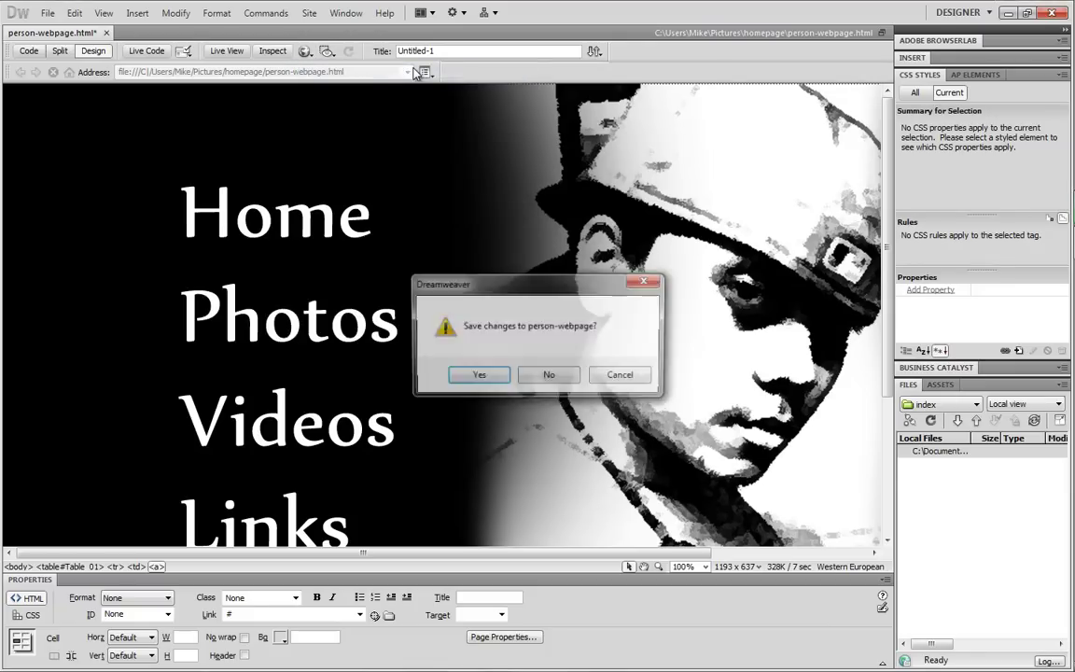
{"action": "left_click", "coordinate": [500, 379]}
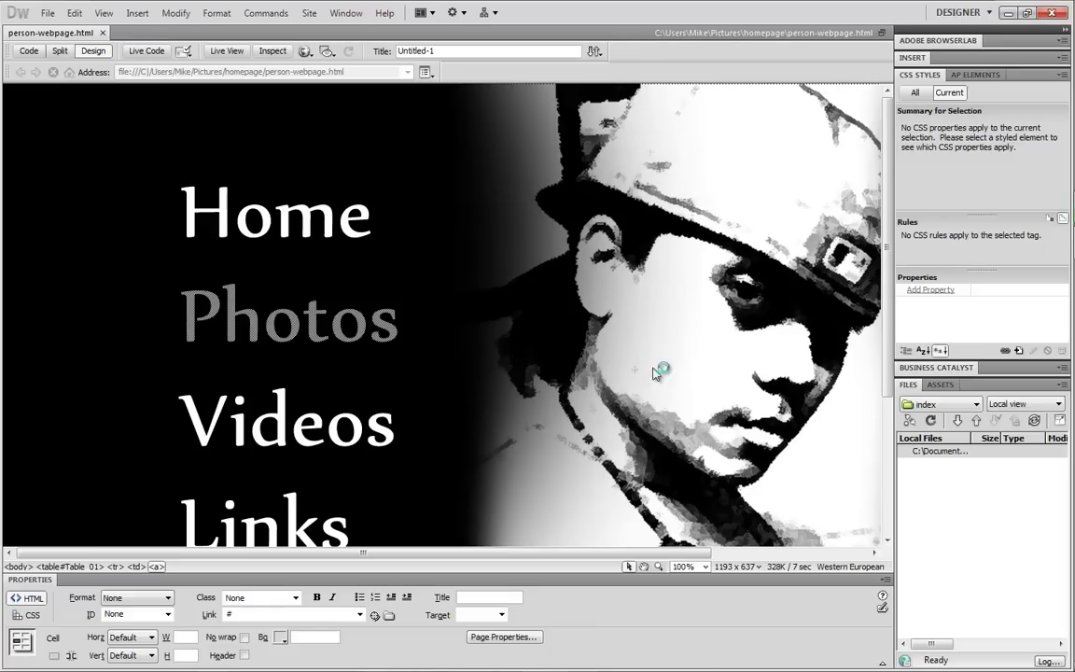